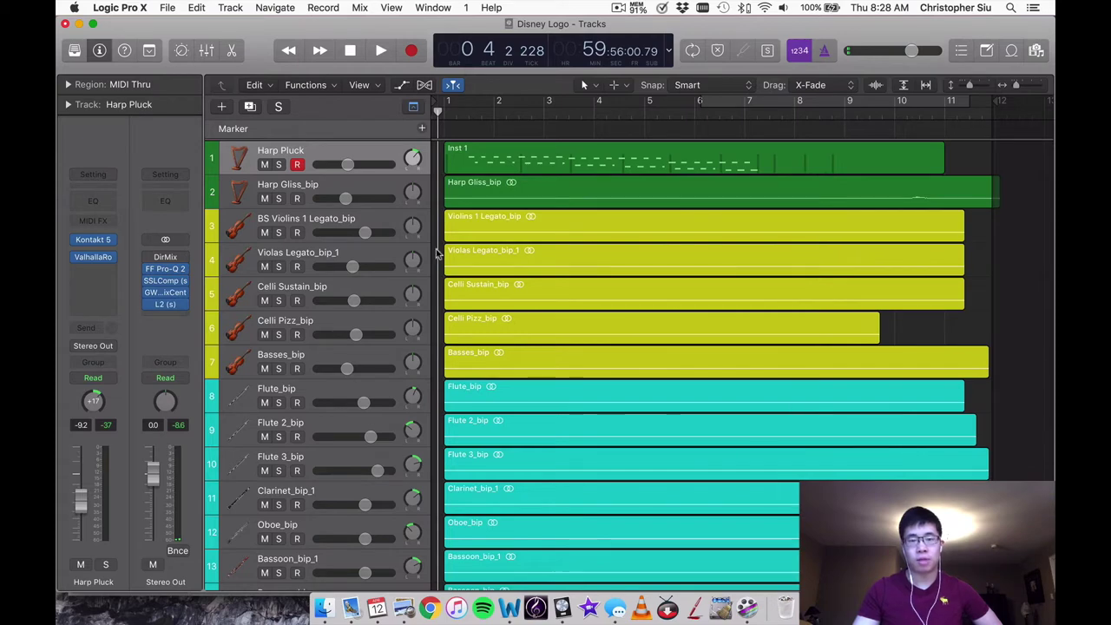
Scroll through the tracks and start playback of the cue
scroll(524, 229, down, 10)
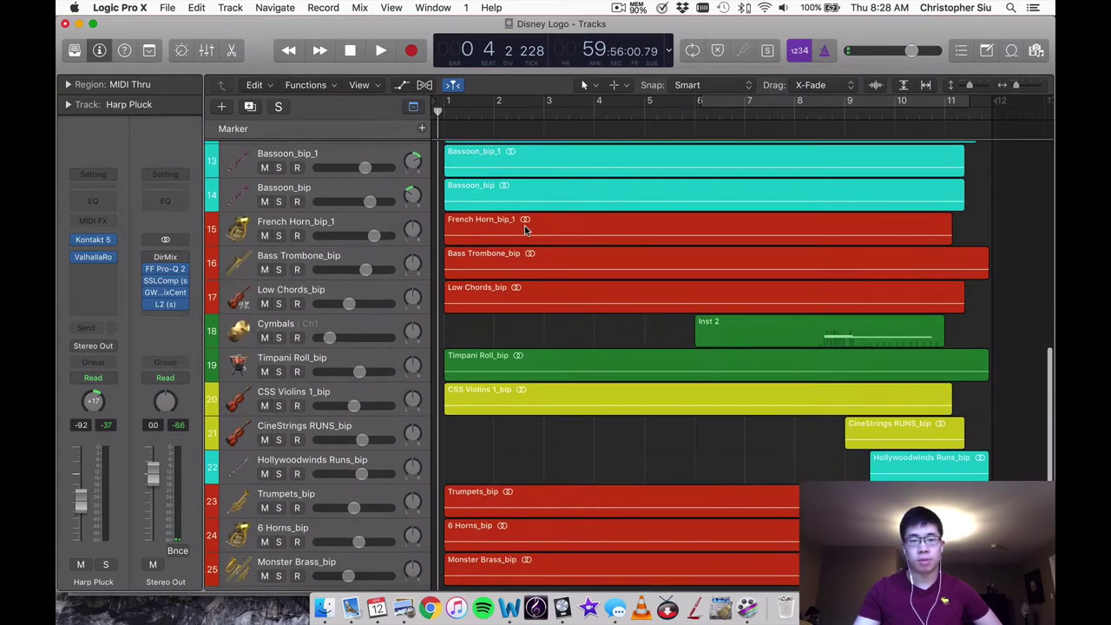
scroll(524, 229, up, 8)
scroll(525, 230, up, 3)
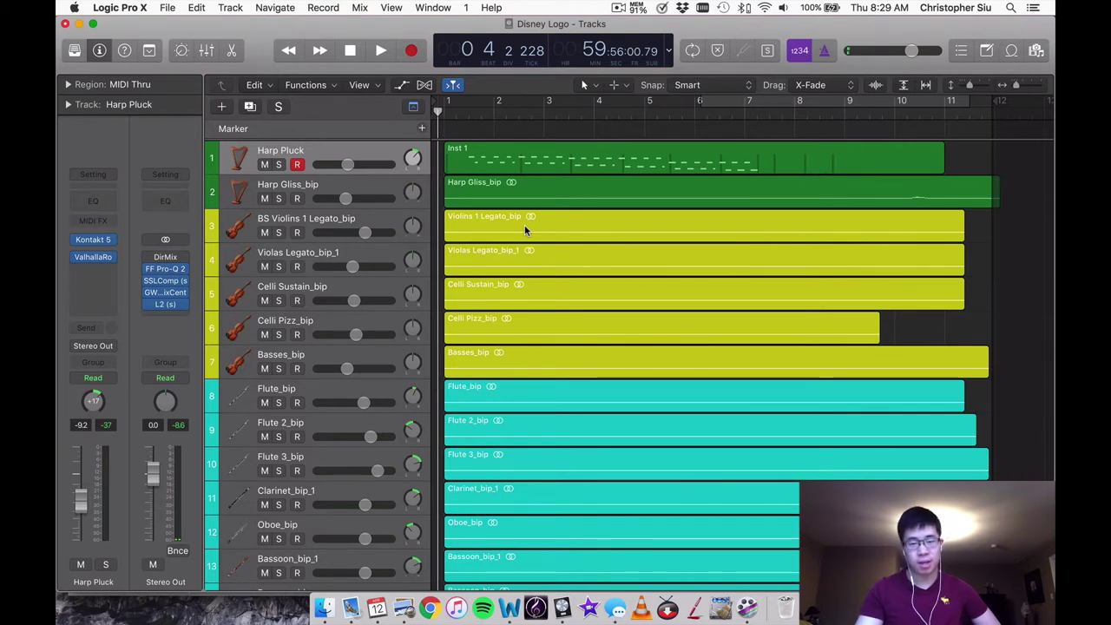
key(space)
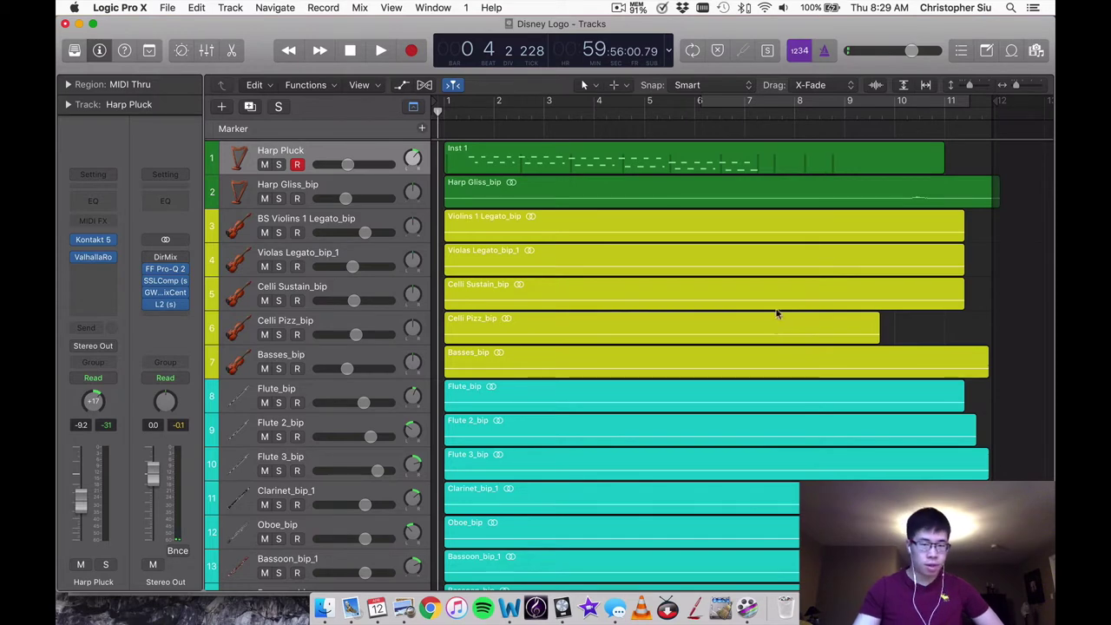
Open the Harp Pluck track's Kontakt instrument window and move it off the tracks
mouse_move(97, 243)
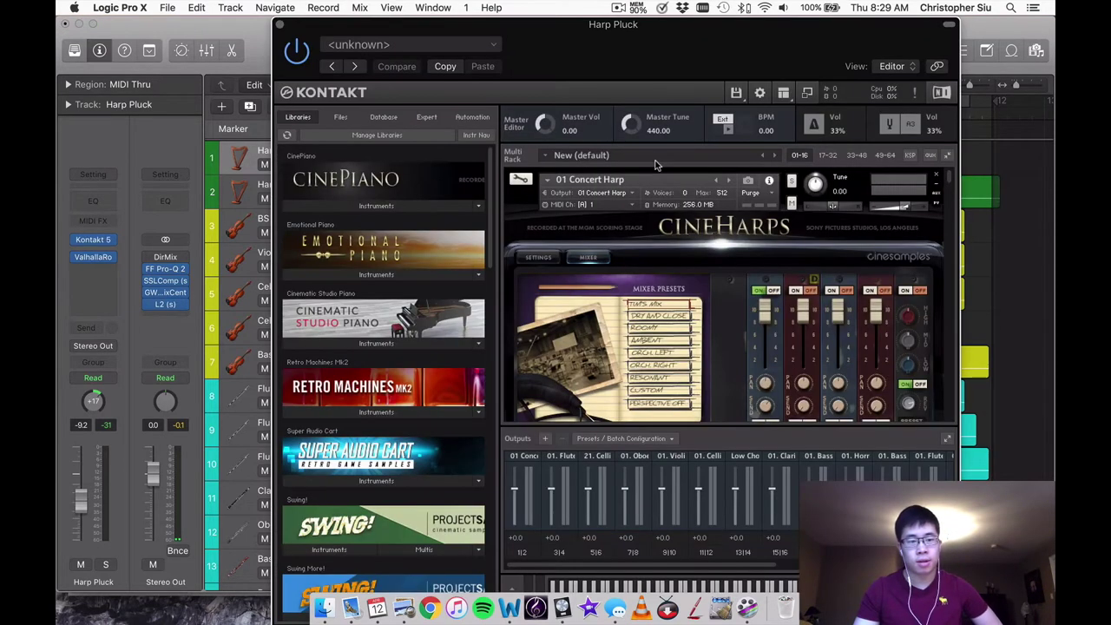
key(v)
drag(574, 43, 989, 464)
drag(744, 452, 976, 391)
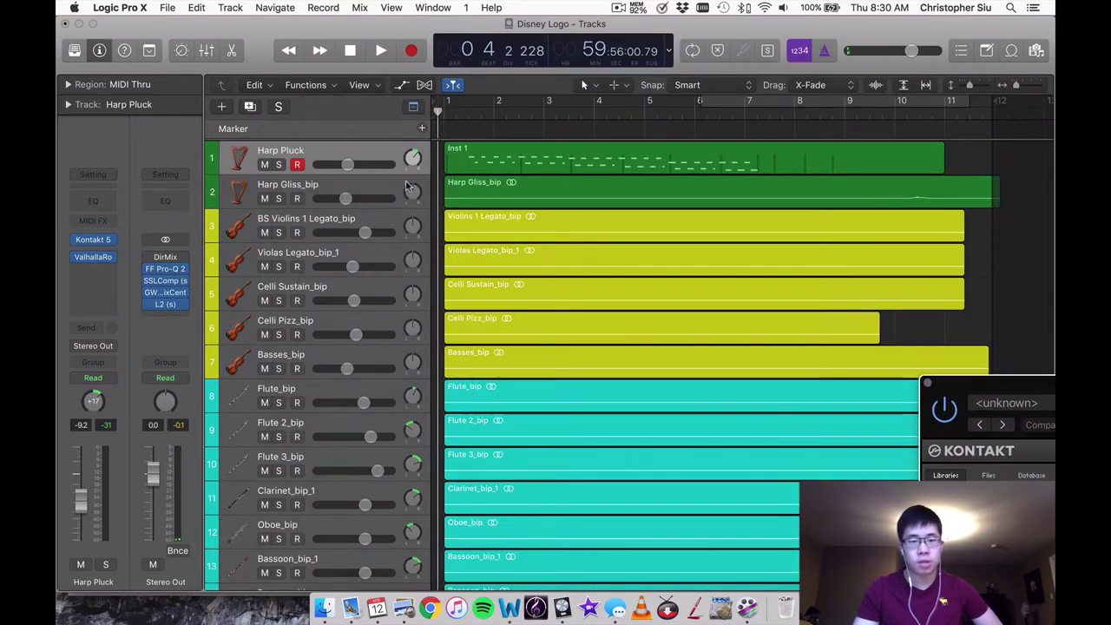
Scroll through the track list, then bring the Kontakt window back into full view
scroll(521, 204, down, 2)
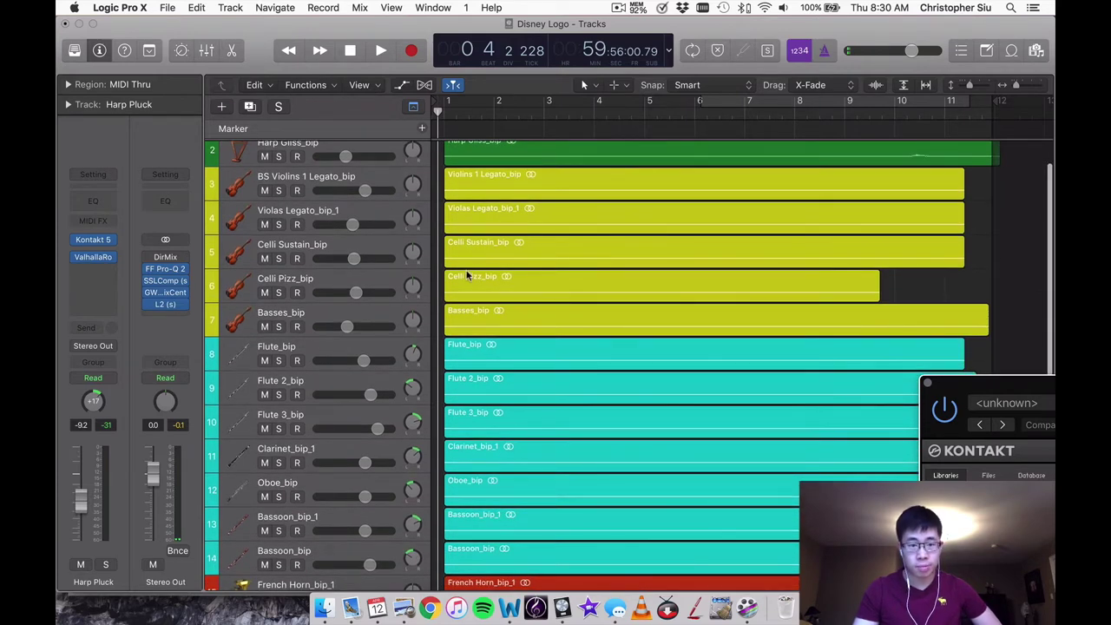
scroll(467, 275, down, 2)
scroll(466, 272, up, 3)
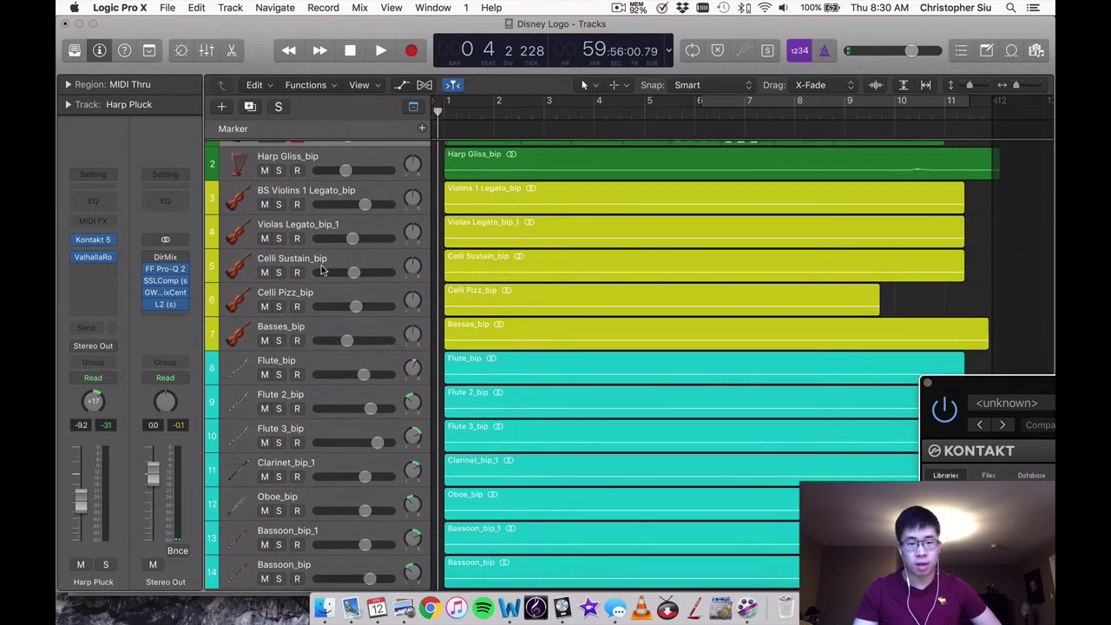
scroll(418, 469, down, 1)
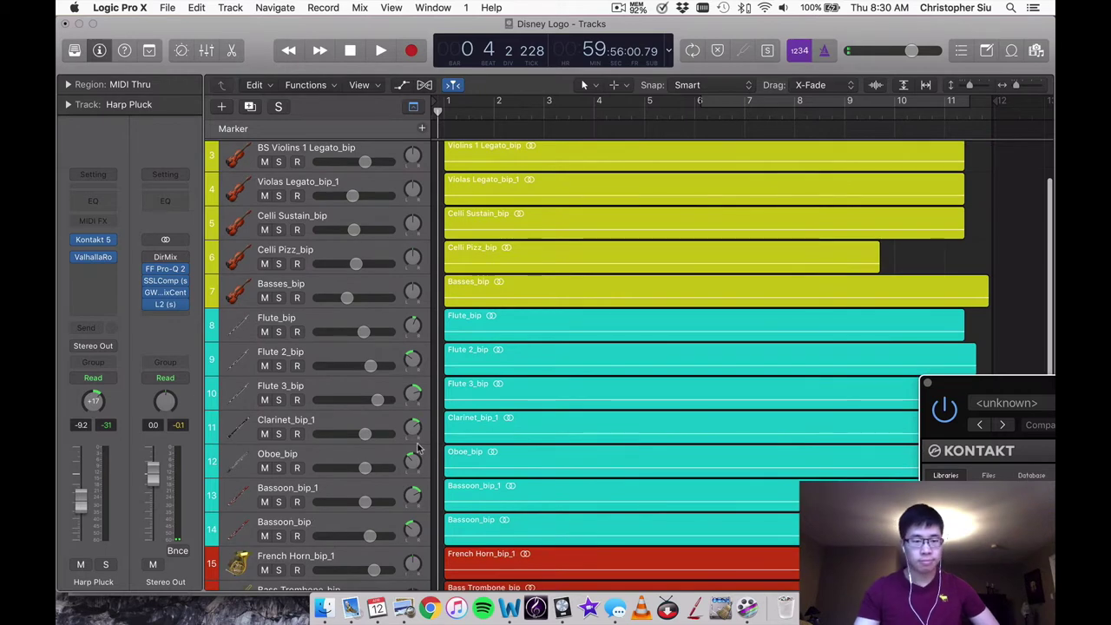
scroll(421, 521, down, 4)
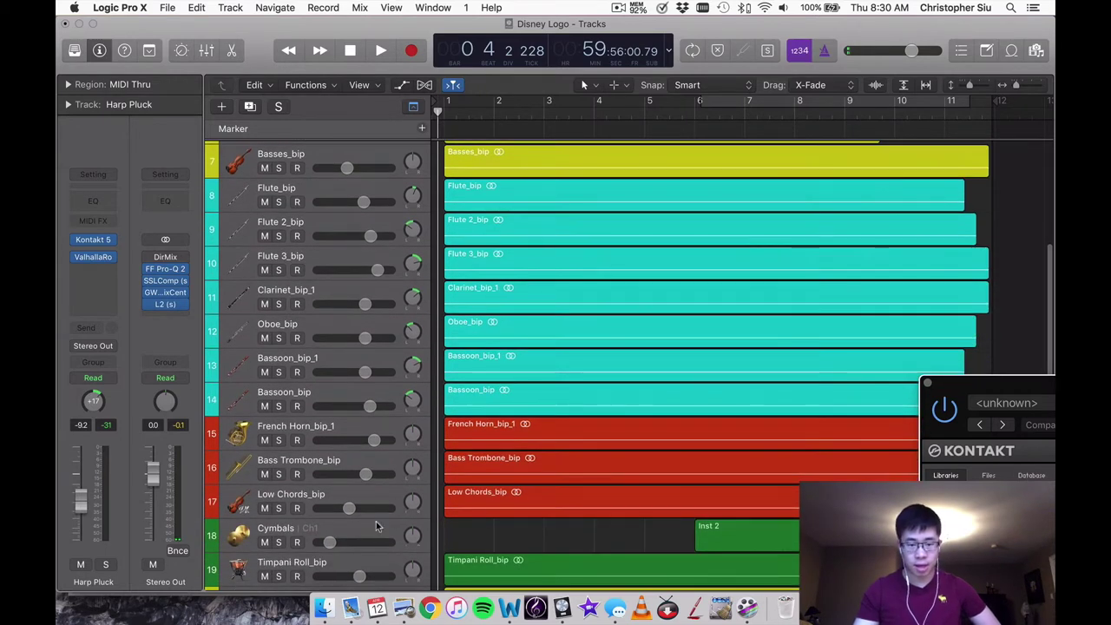
scroll(524, 306, down, 7)
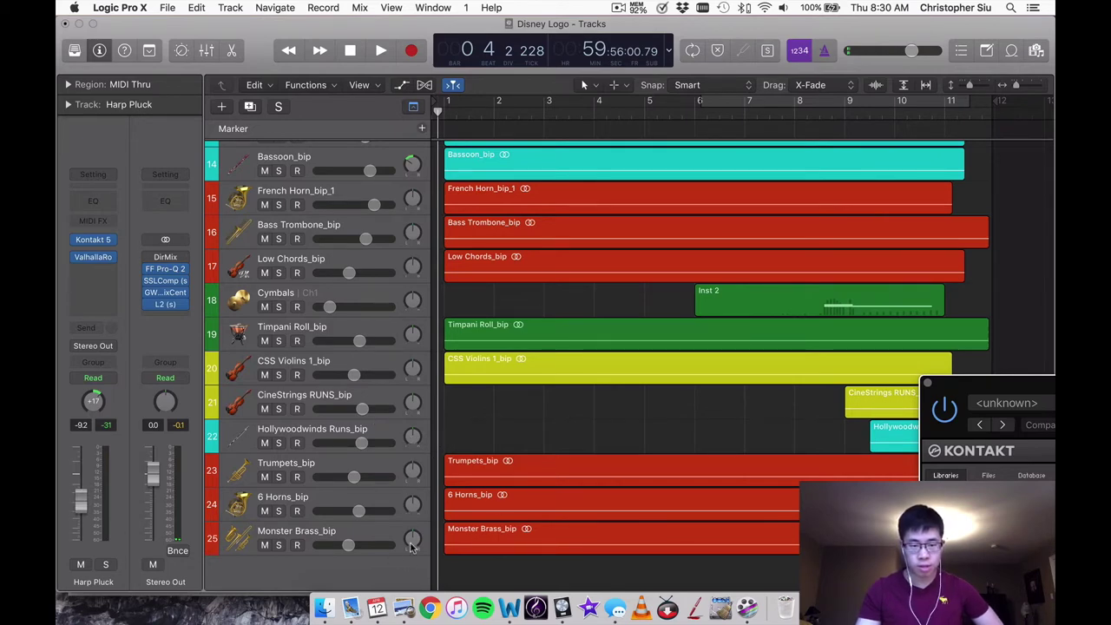
scroll(473, 542, up, 10)
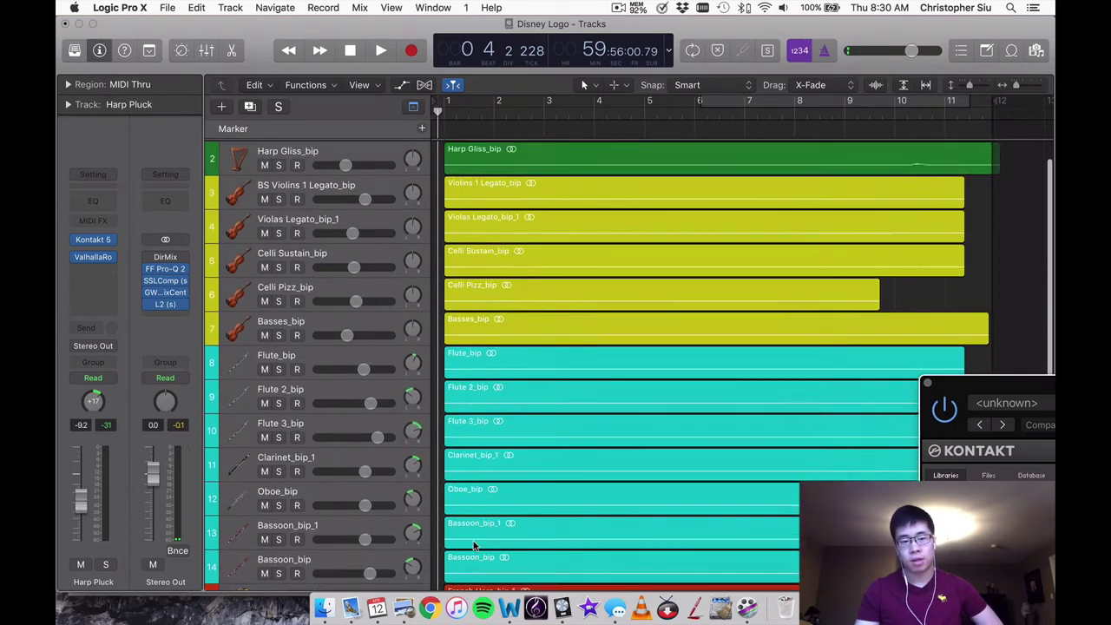
scroll(300, 227, down, 6)
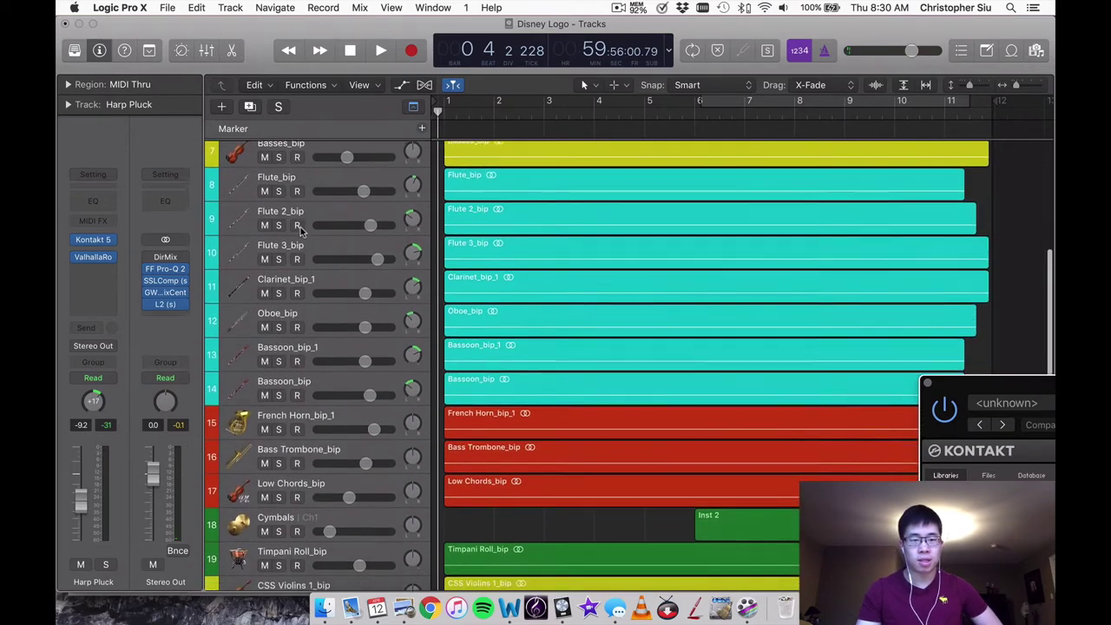
scroll(312, 252, up, 6)
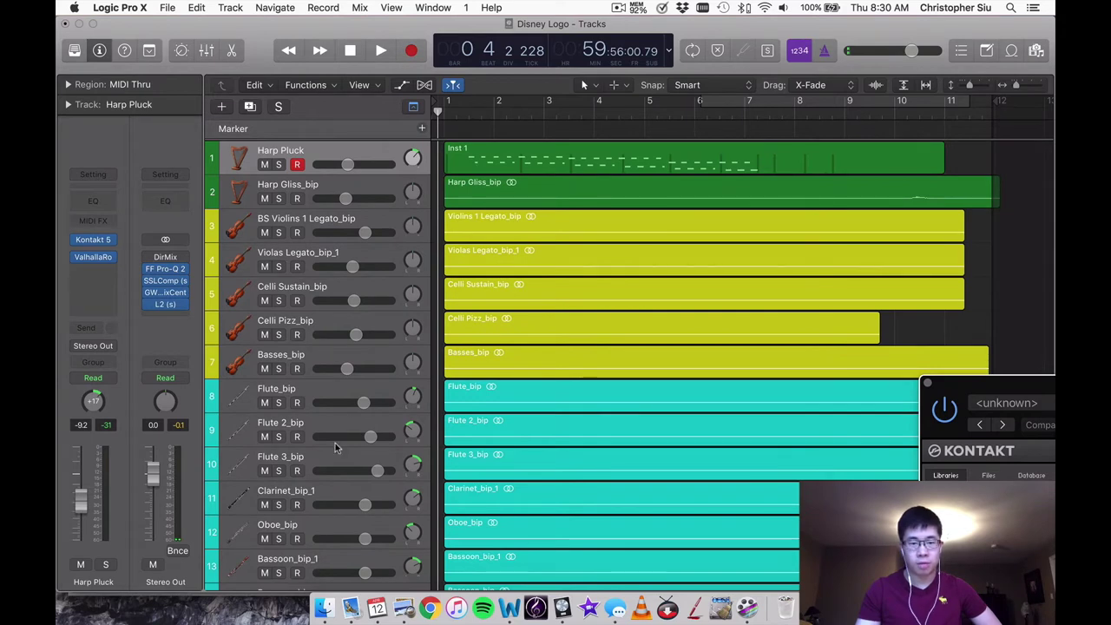
scroll(335, 442, down, 5)
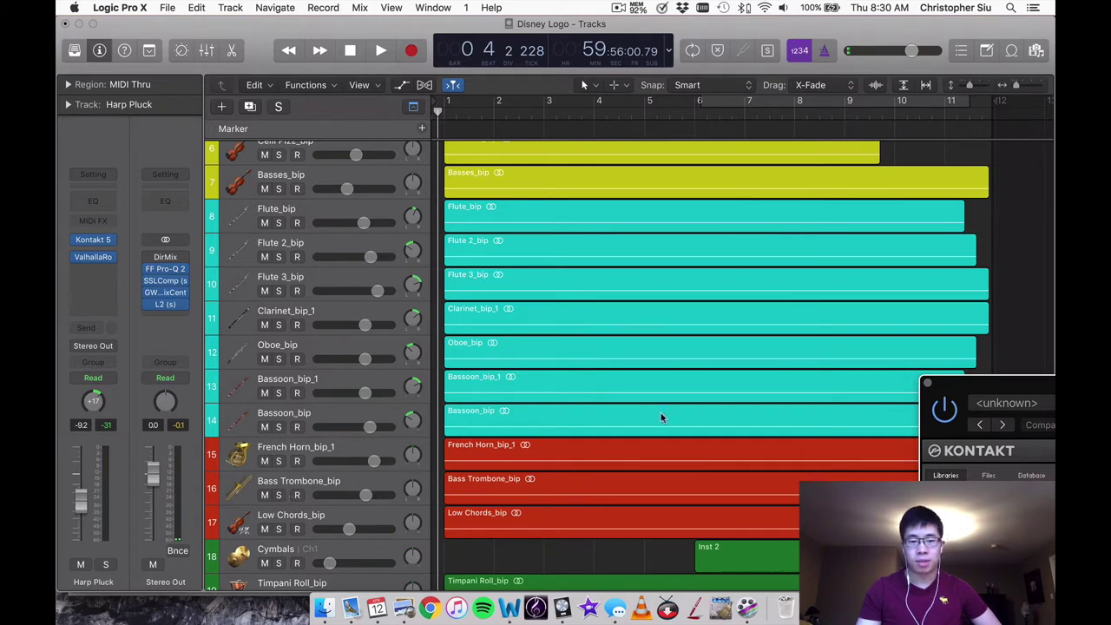
scroll(671, 409, up, 5)
scroll(671, 409, down, 7)
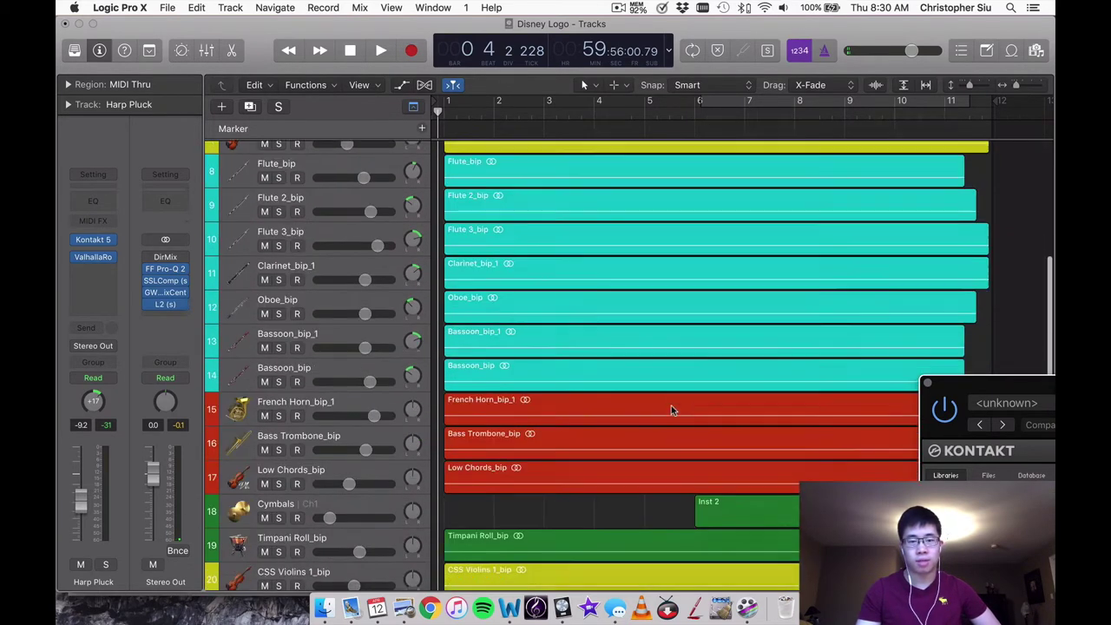
scroll(671, 405, down, 3)
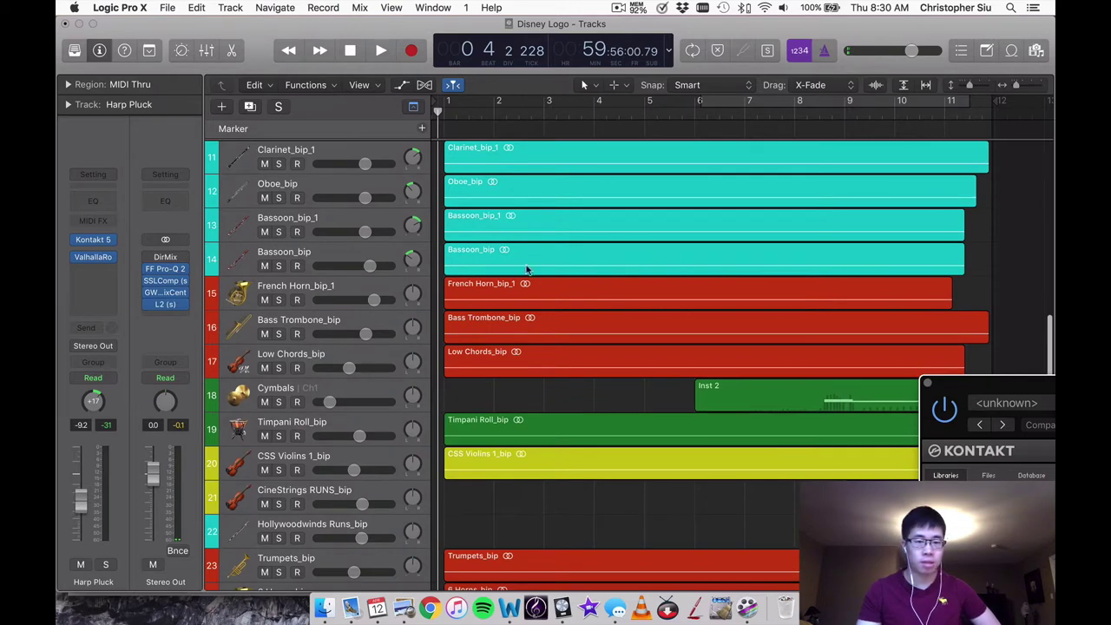
scroll(496, 358, down, 3)
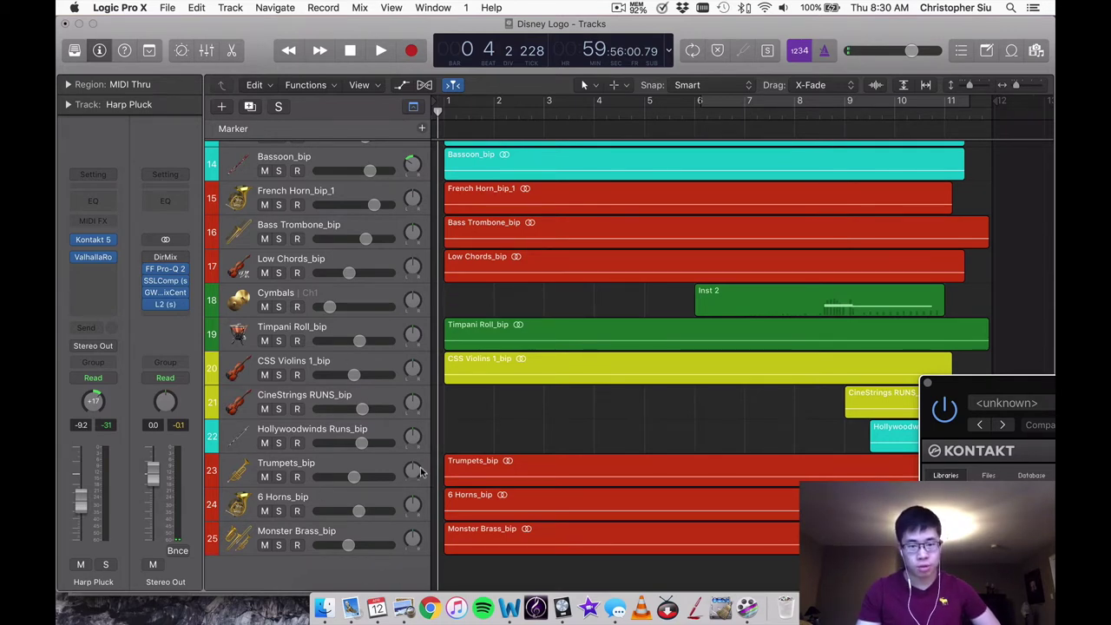
scroll(694, 449, up, 10)
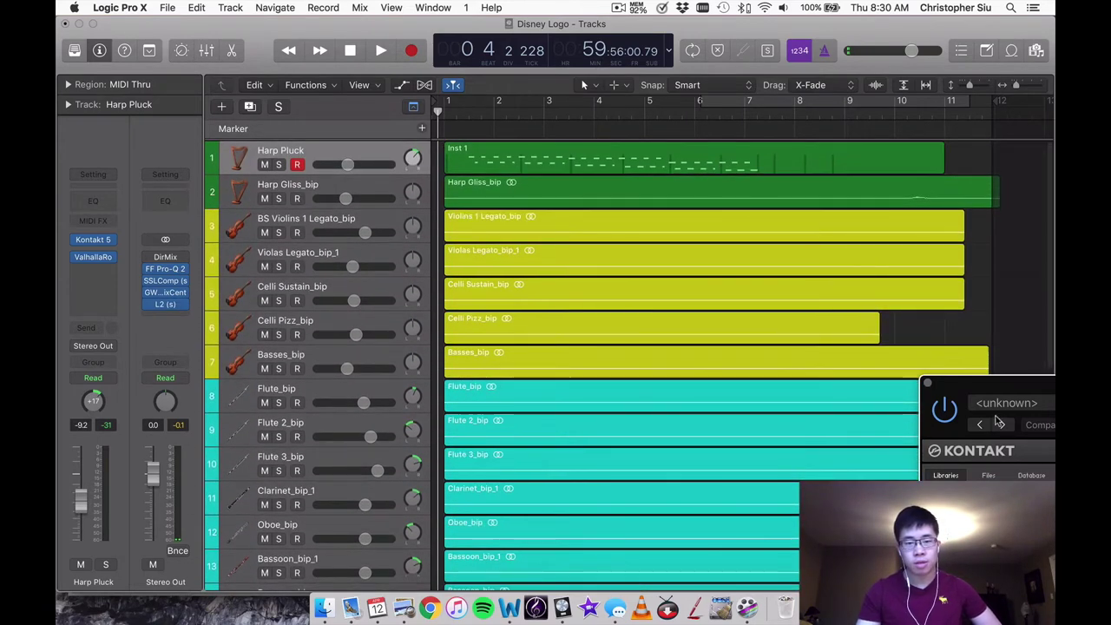
drag(996, 385, 505, 159)
Review Flute, Celli, Violins, Clarinet, Bassoon and Concert Harp in Kontakt's Multi Rack, then move the window bottom-right
drag(749, 199, 707, 62)
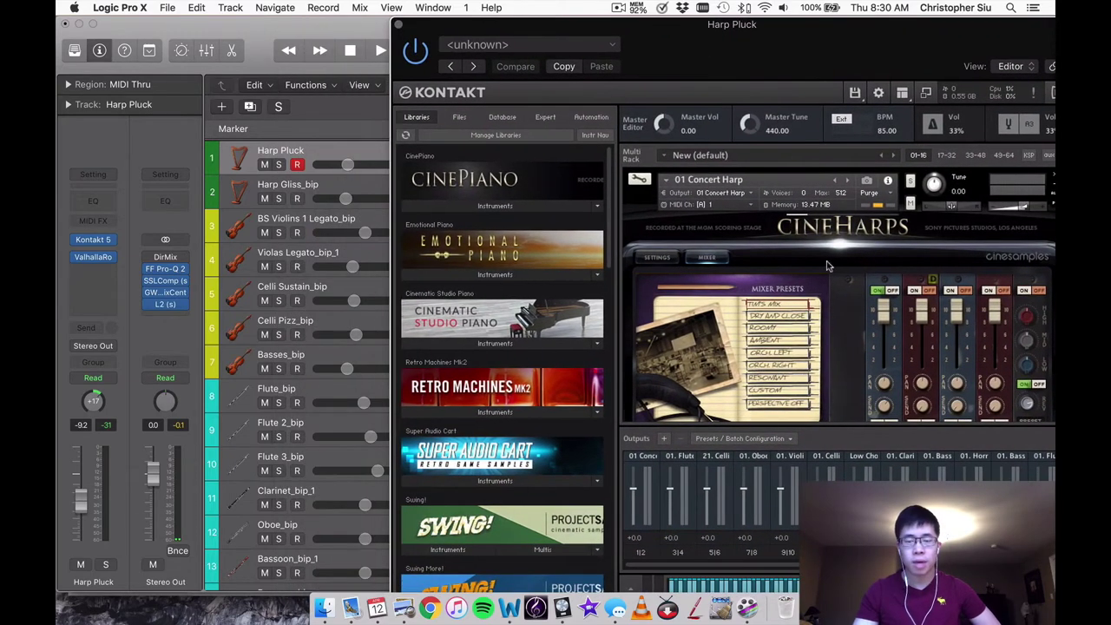
scroll(832, 270, down, 5)
scroll(831, 270, down, 1)
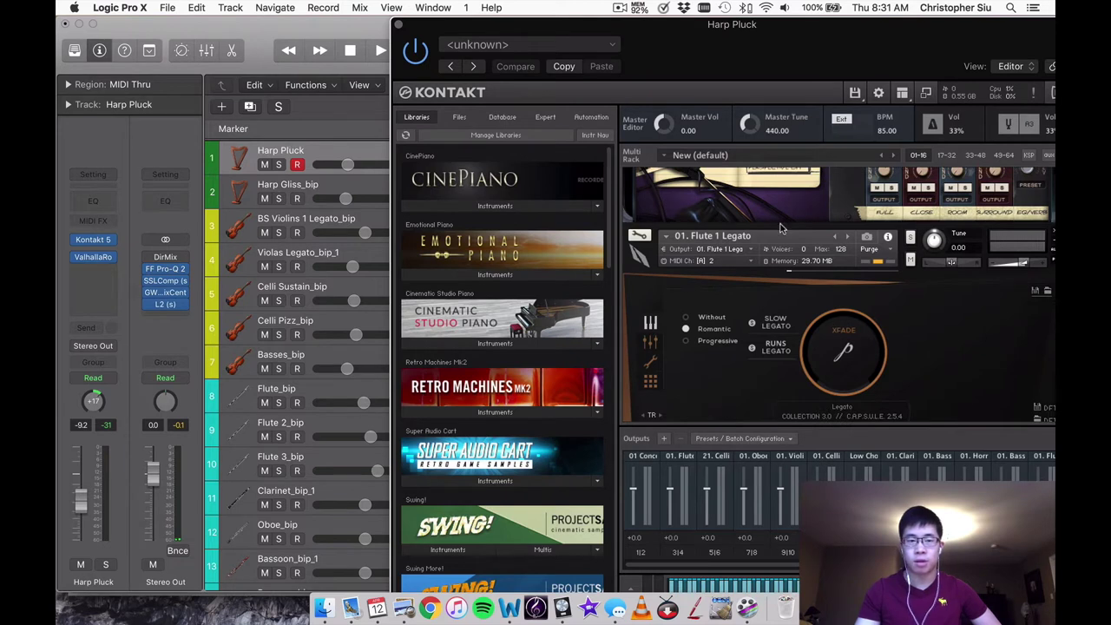
scroll(780, 228, down, 5)
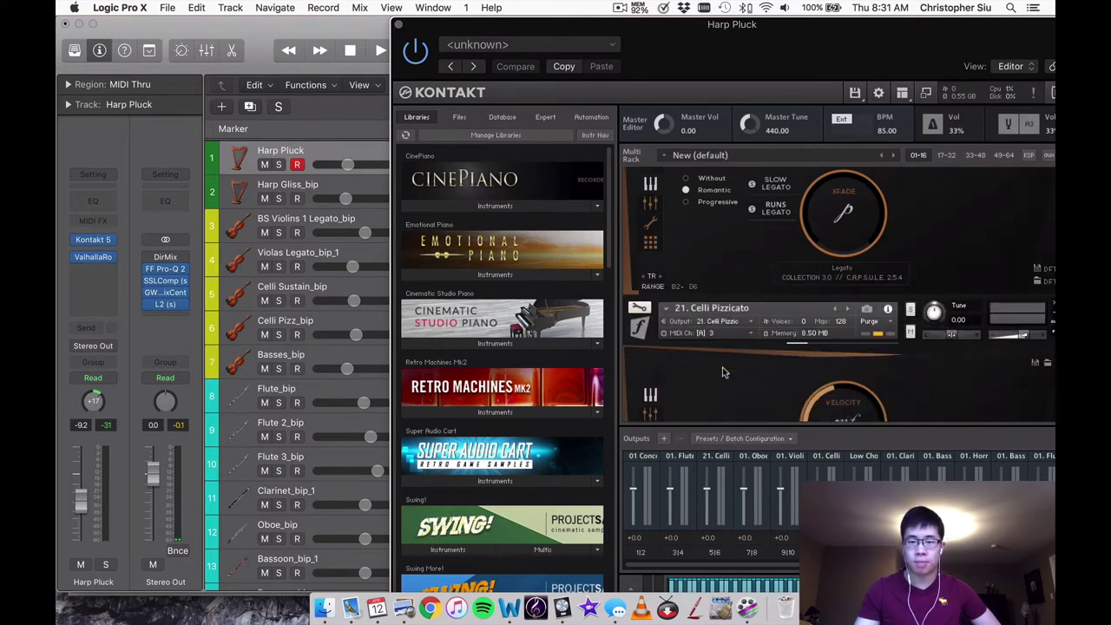
scroll(722, 371, down, 10)
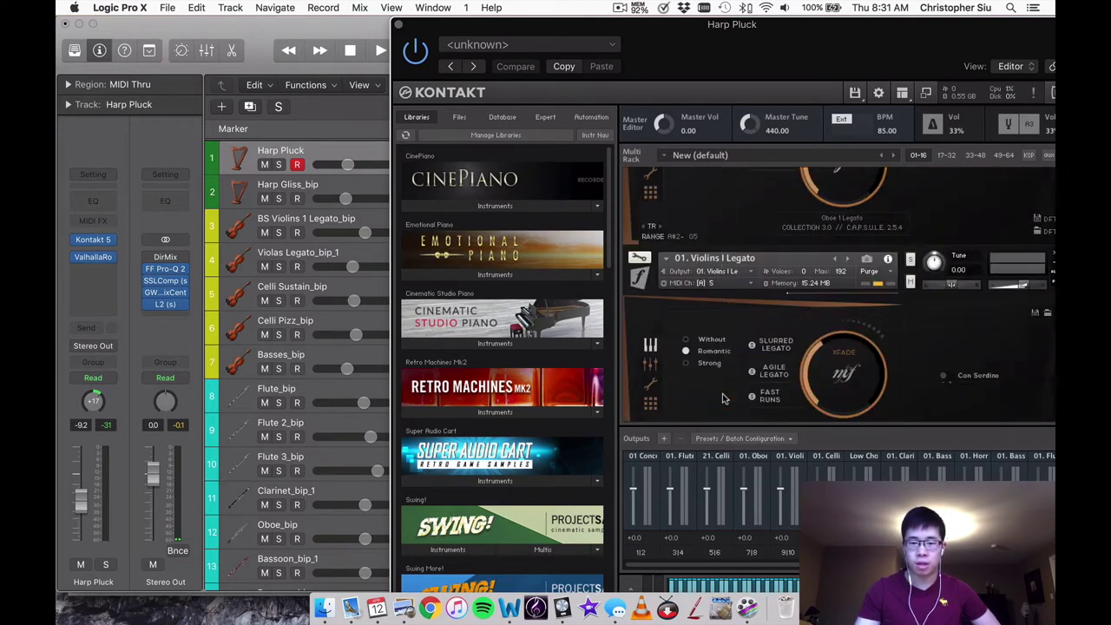
scroll(723, 398, down, 10)
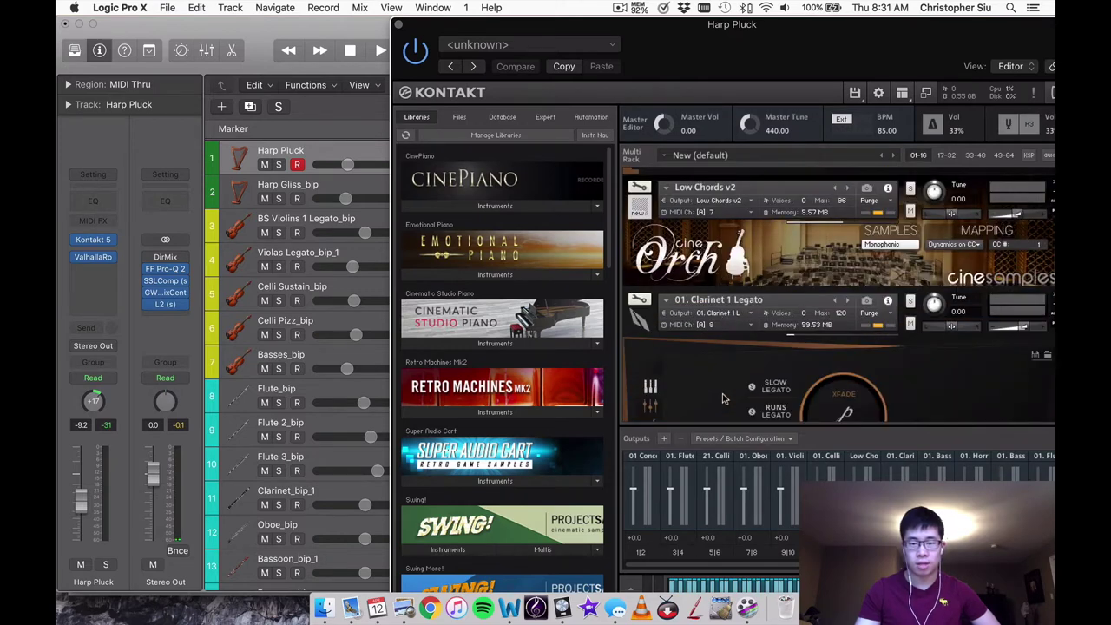
scroll(727, 333, down, 6)
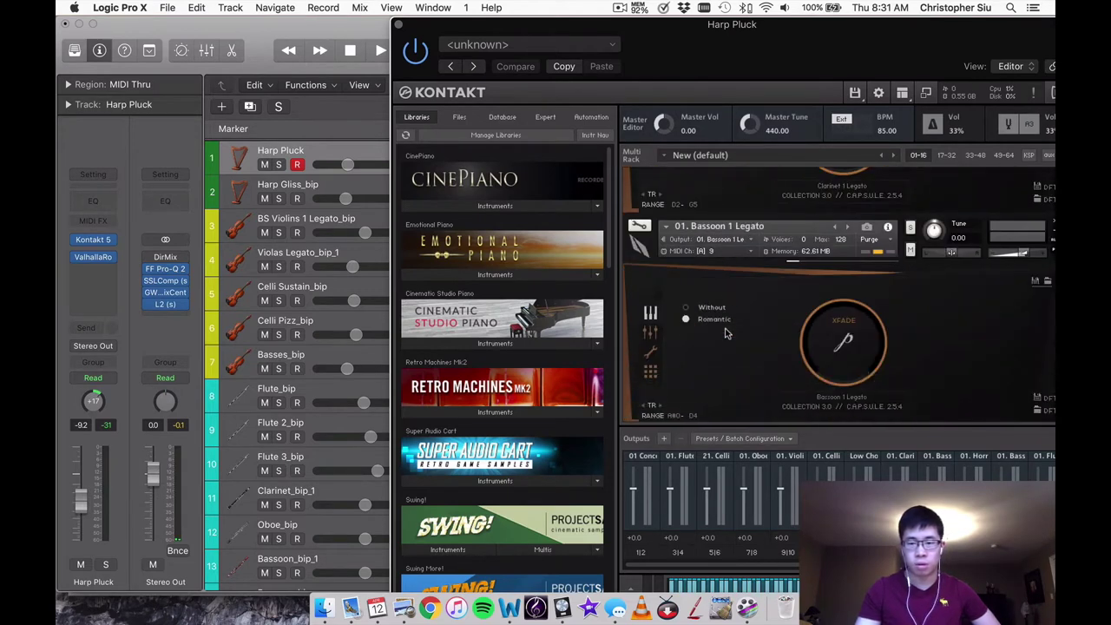
scroll(727, 332, down, 10)
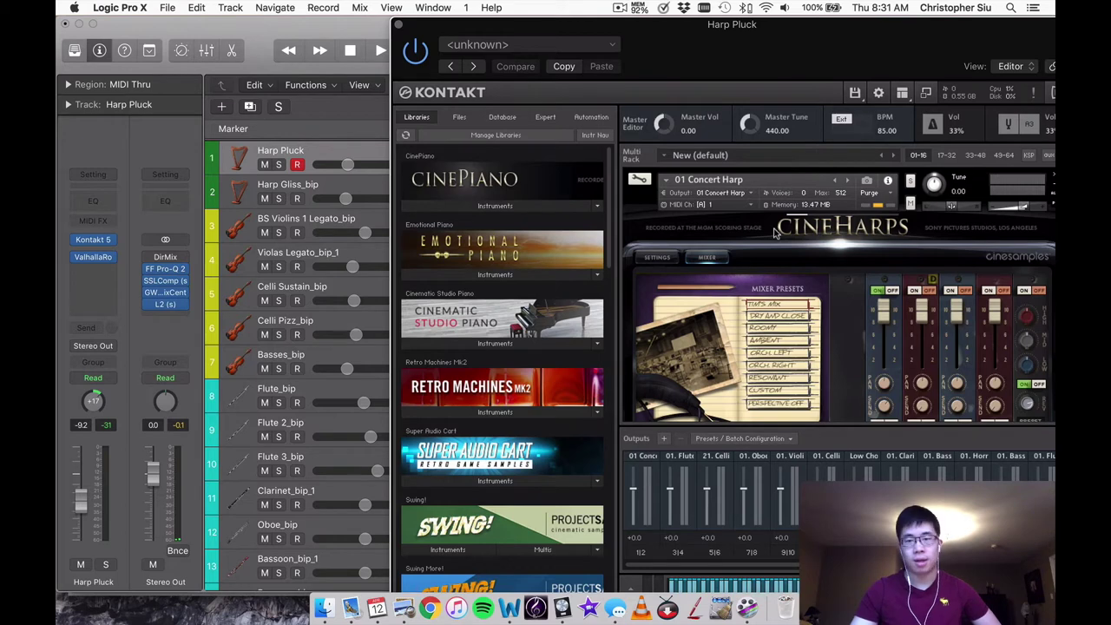
drag(711, 39, 984, 488)
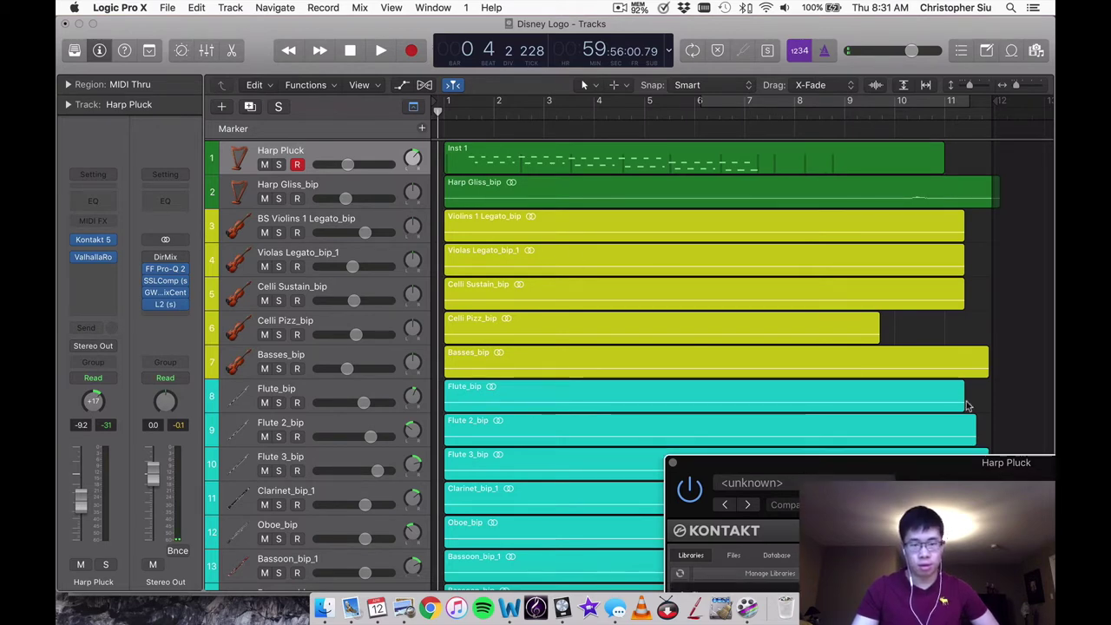
Reposition the Kontakt window over the tracks, then close it and scroll to tracks 14–25
drag(973, 473, 783, 24)
scroll(885, 379, down, 5)
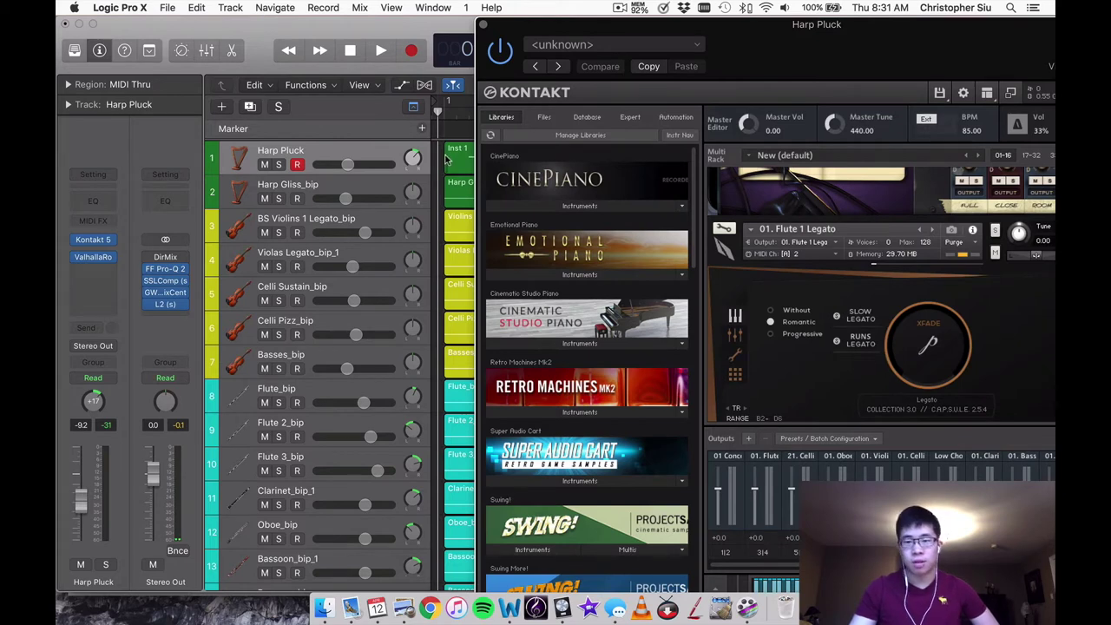
drag(755, 63, 777, 51)
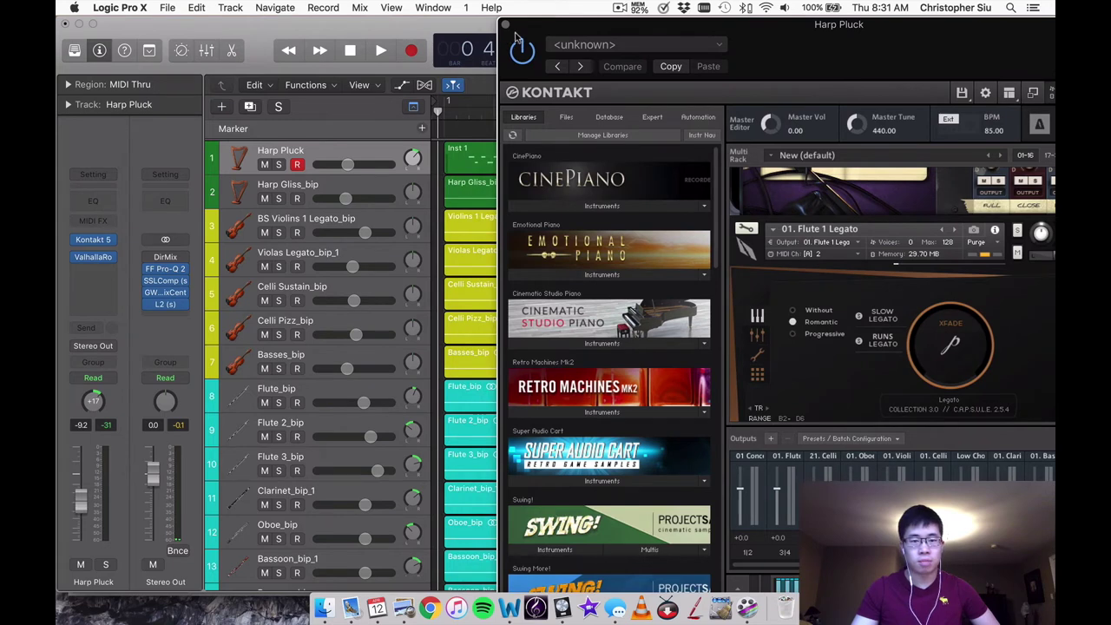
scroll(887, 333, down, 10)
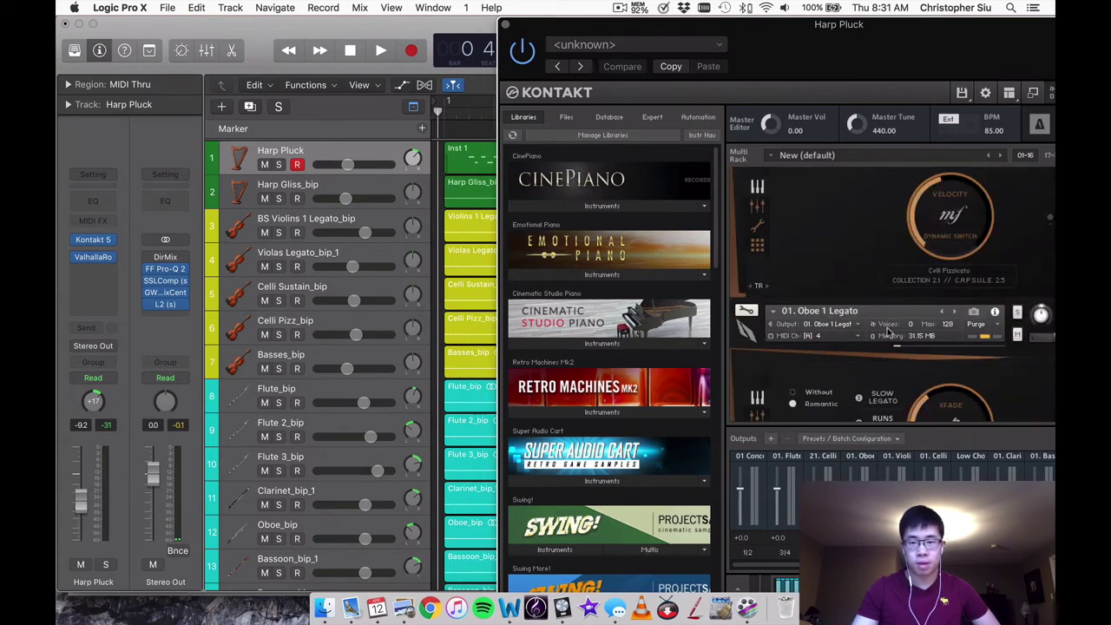
scroll(887, 333, up, 5)
scroll(887, 333, down, 8)
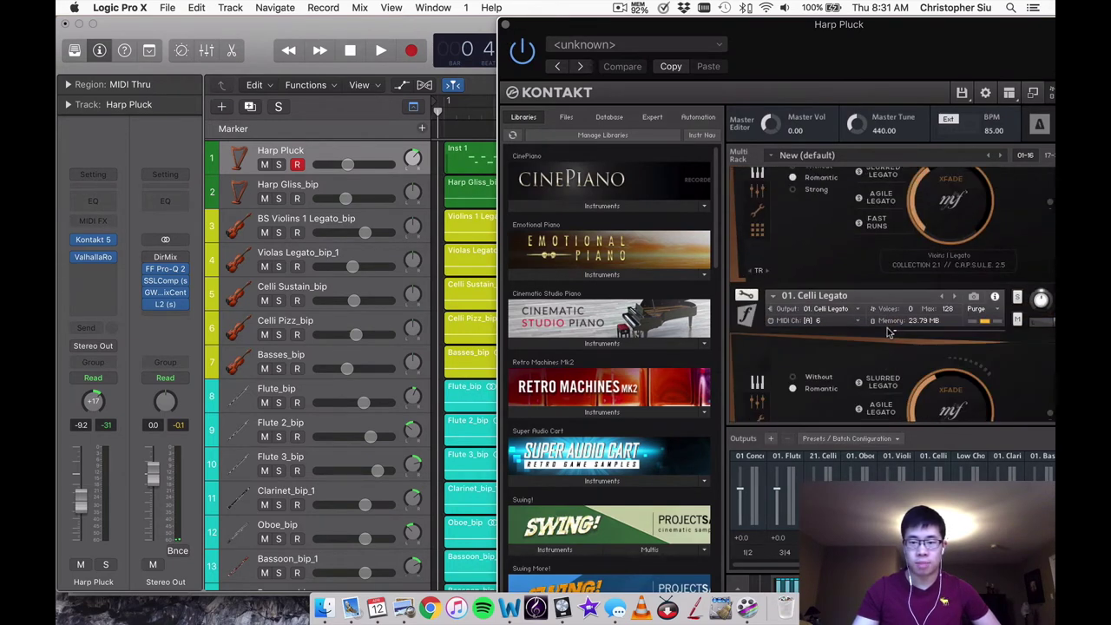
scroll(888, 333, up, 4)
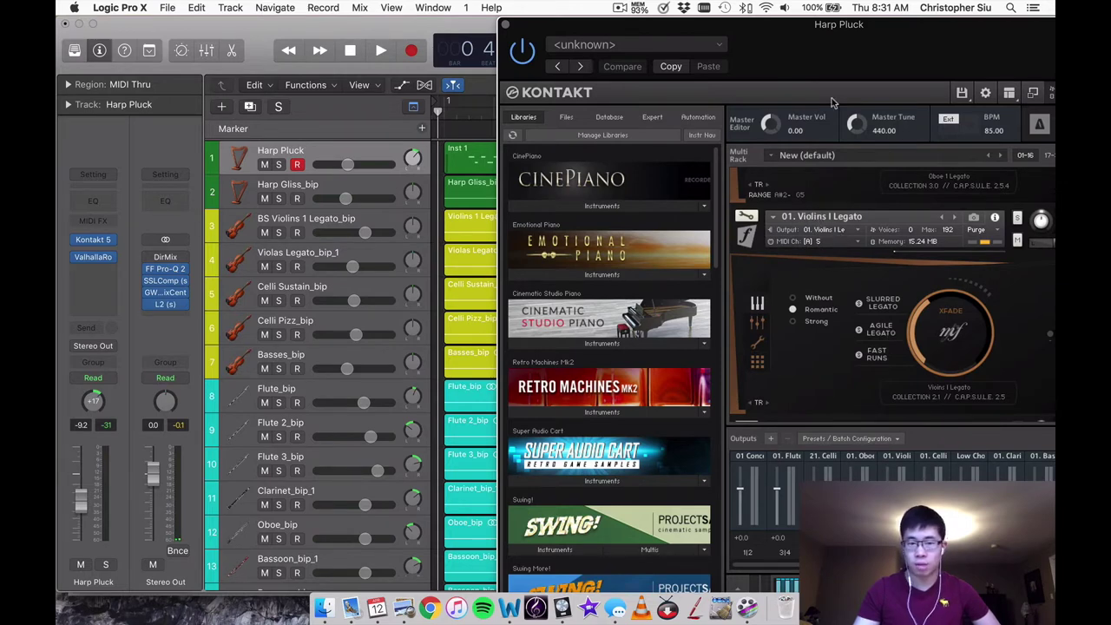
drag(853, 54, 822, 54)
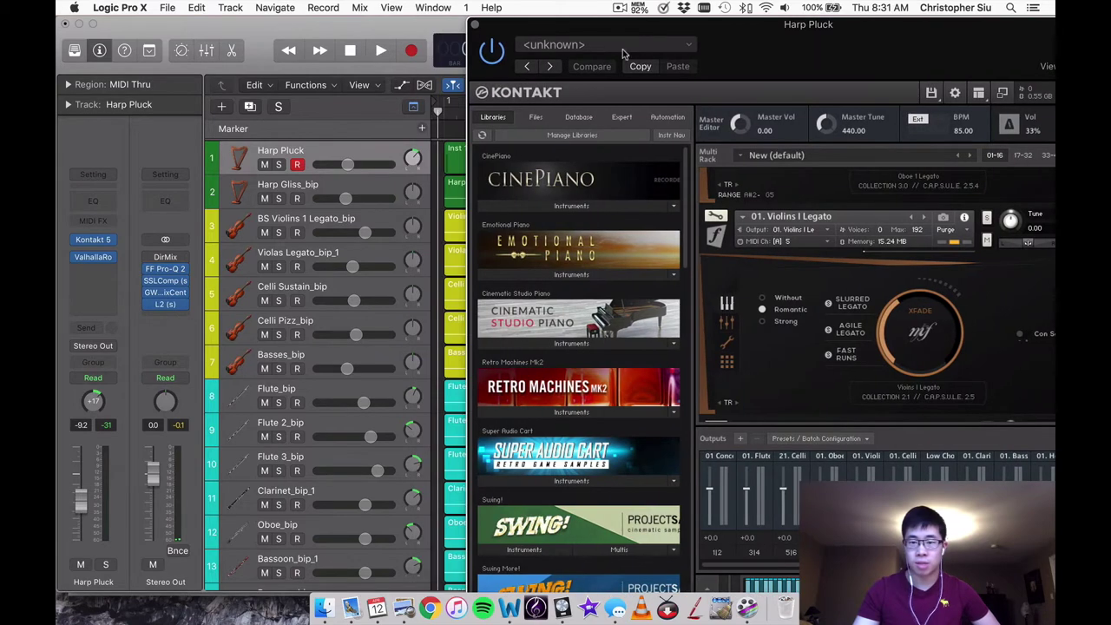
click(474, 24)
scroll(362, 313, down, 10)
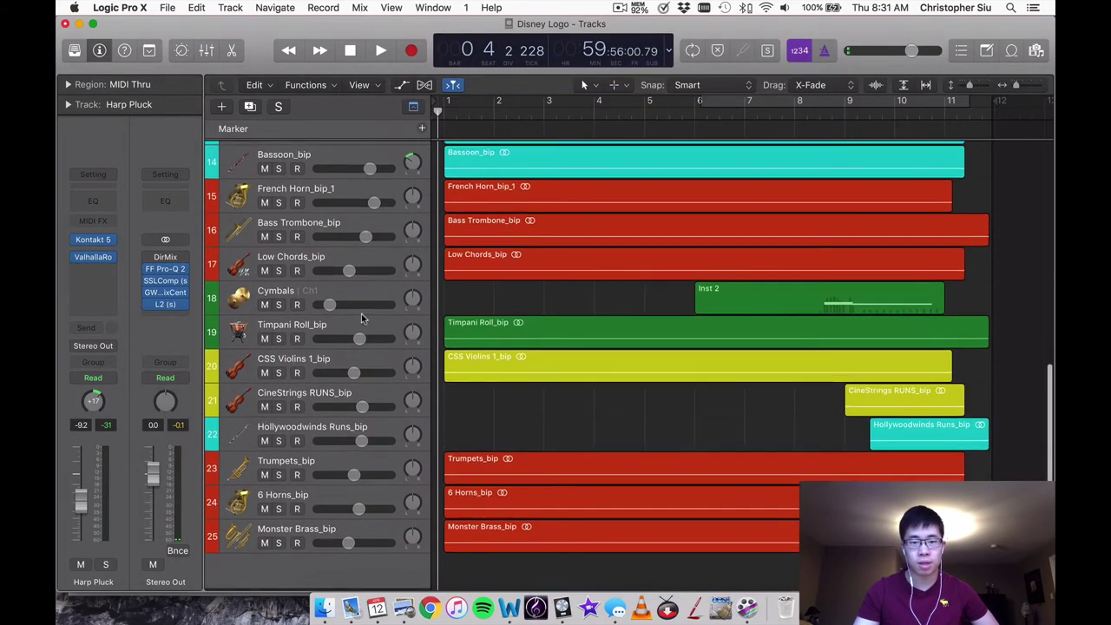
Select the CSS Violins 1_bip track and play the cue from the beginning
click(369, 363)
scroll(372, 347, up, 10)
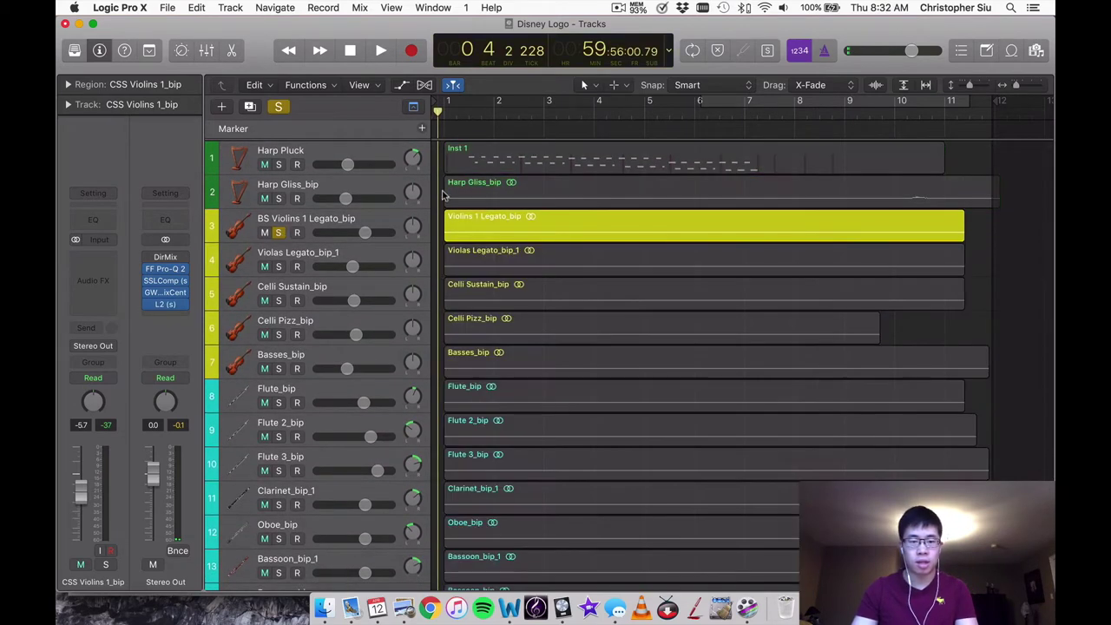
key(space)
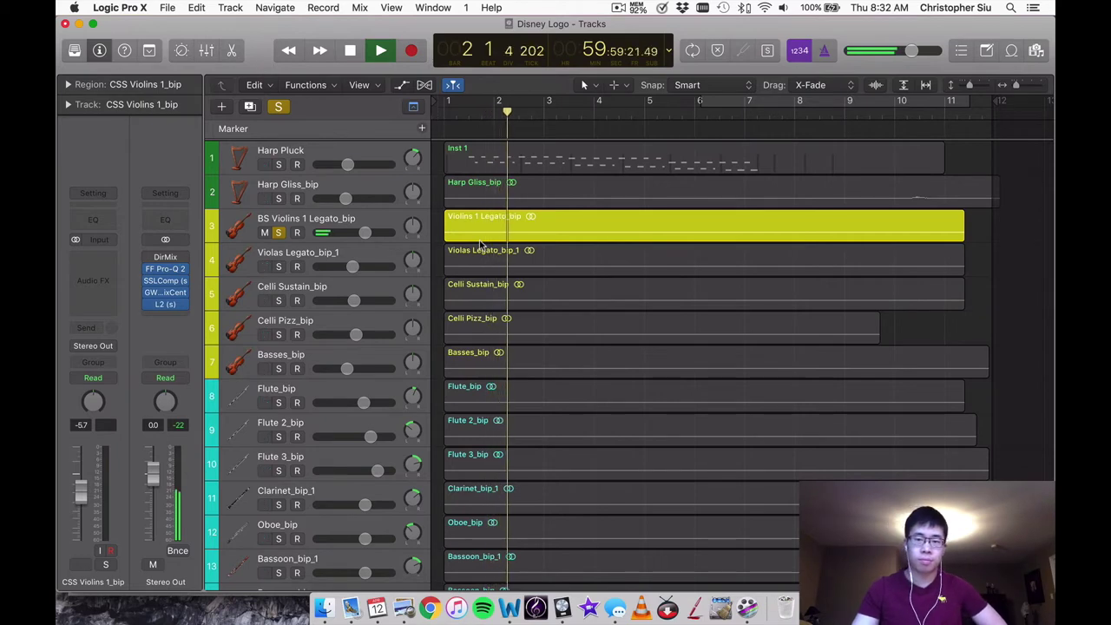
scroll(344, 396, down, 8)
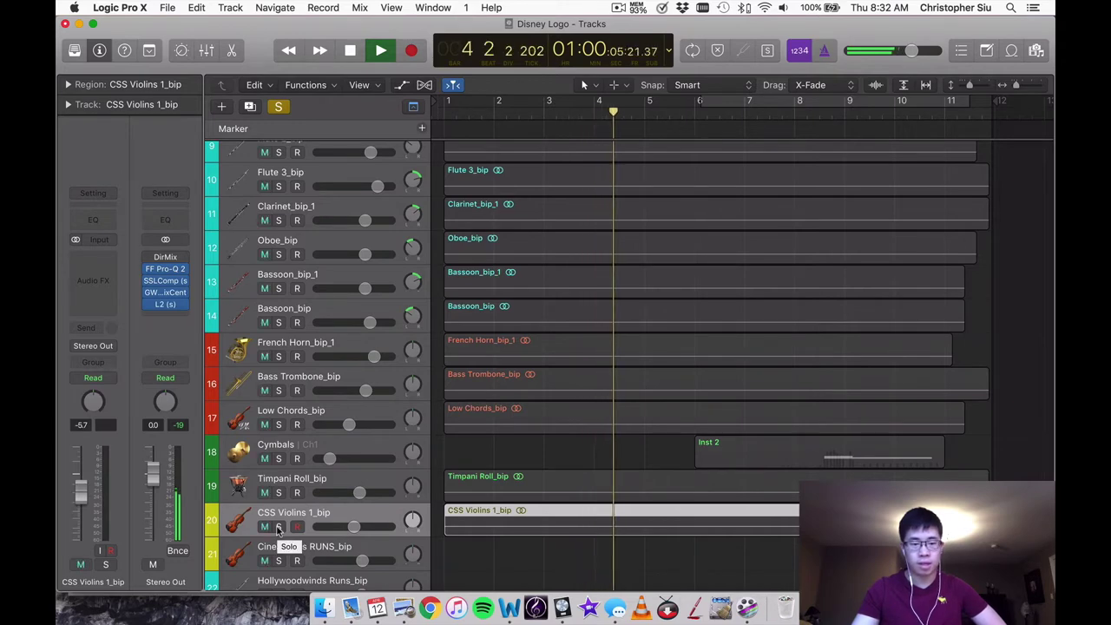
Solo CSS Violins 1_bip and toggle the BS Violins 1 Legato_bip solo on, off and on again
click(277, 527)
scroll(278, 391, up, 8)
click(278, 232)
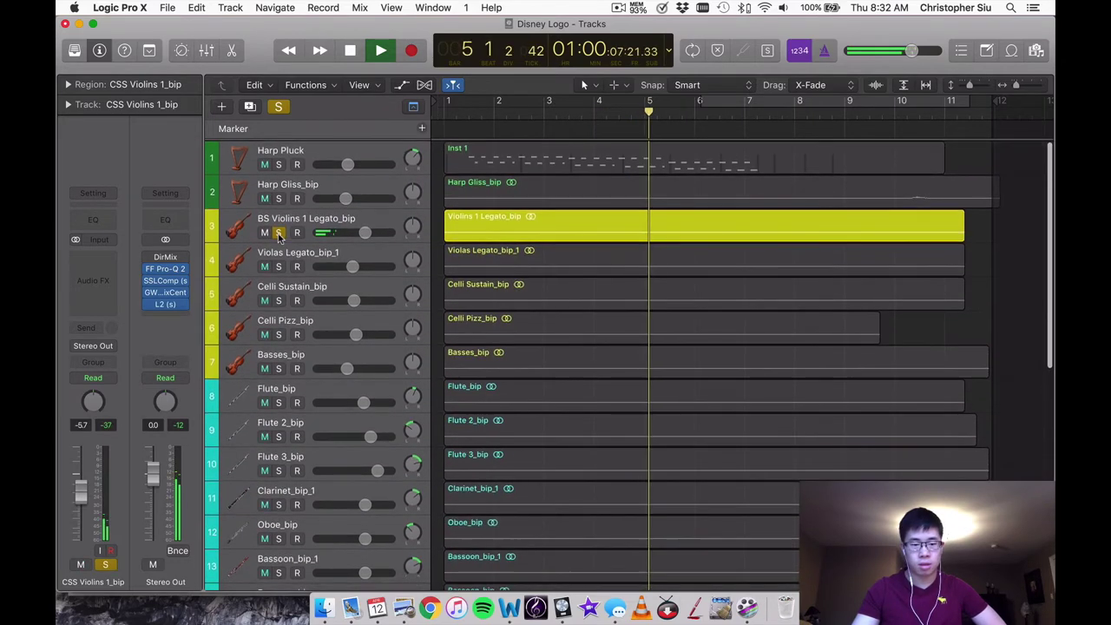
click(278, 232)
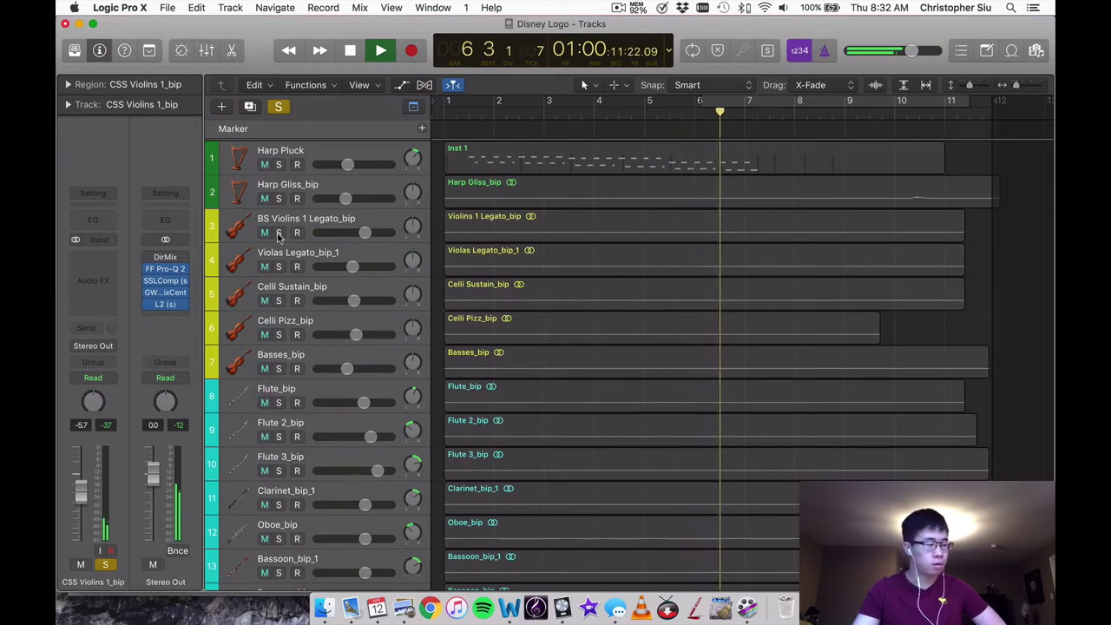
click(277, 233)
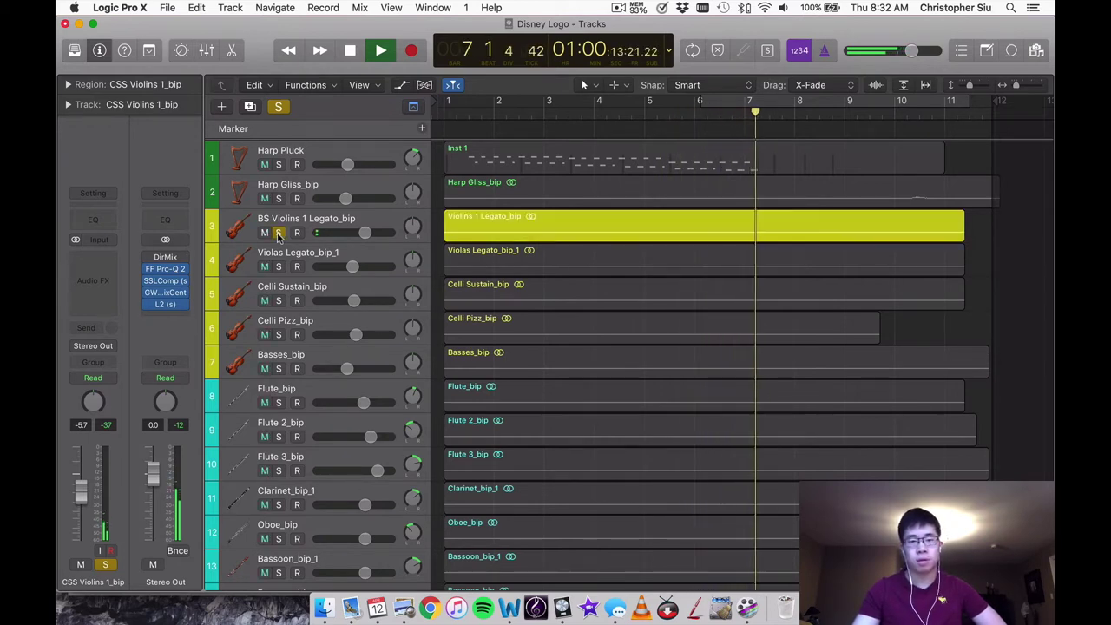
scroll(599, 289, down, 10)
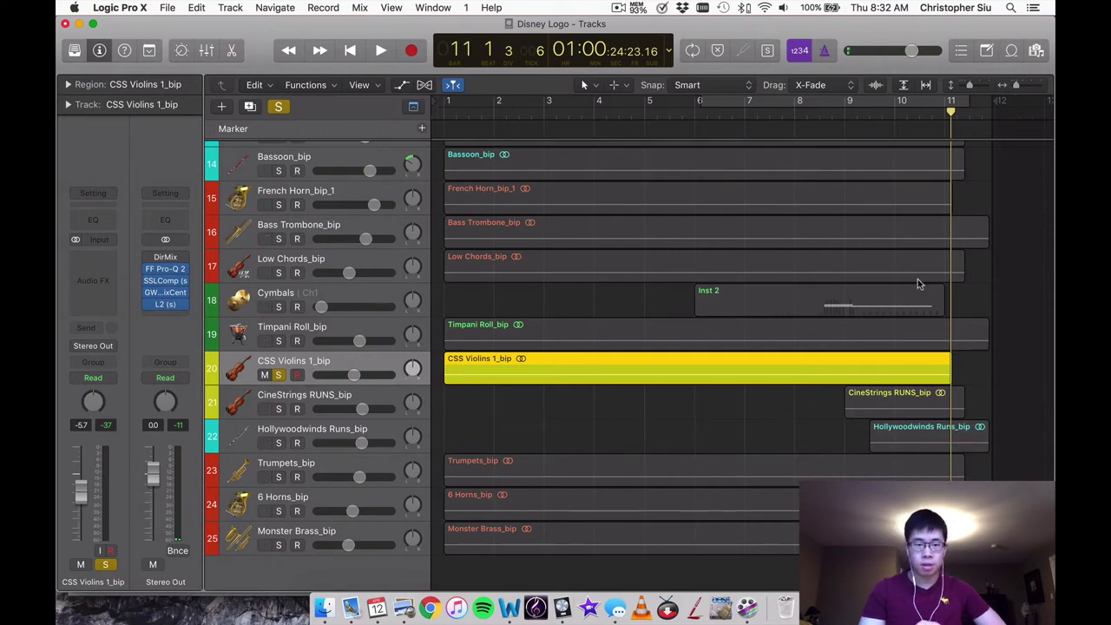
scroll(917, 278, up, 10)
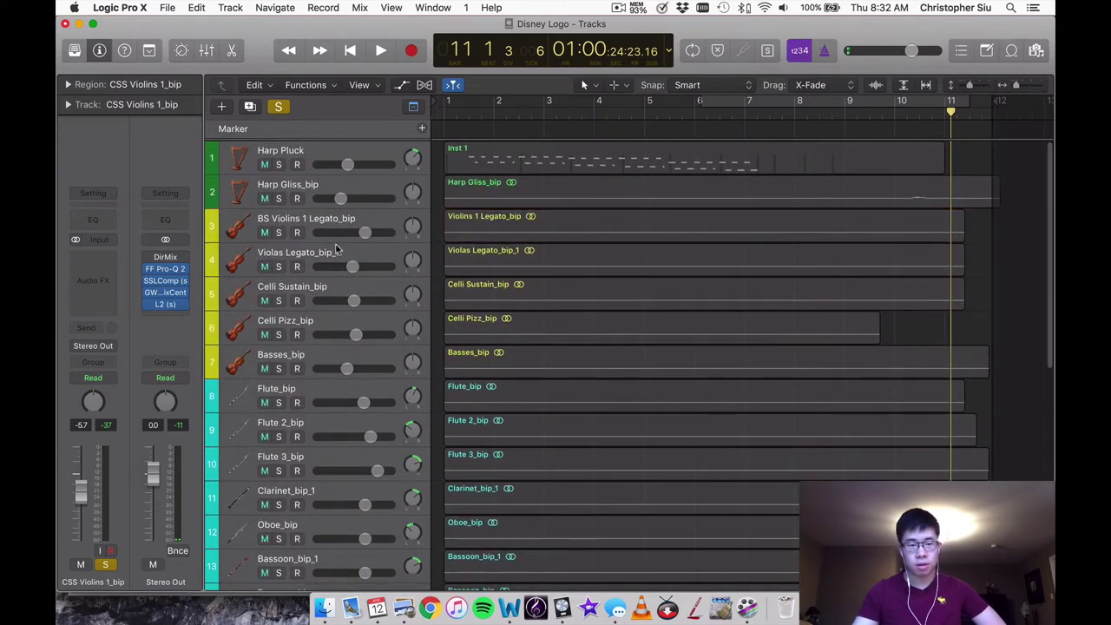
scroll(640, 390, down, 10)
Replay the ending from bars 9 and 7 with CSS Violins 1_bip soloed, then stop
click(853, 116)
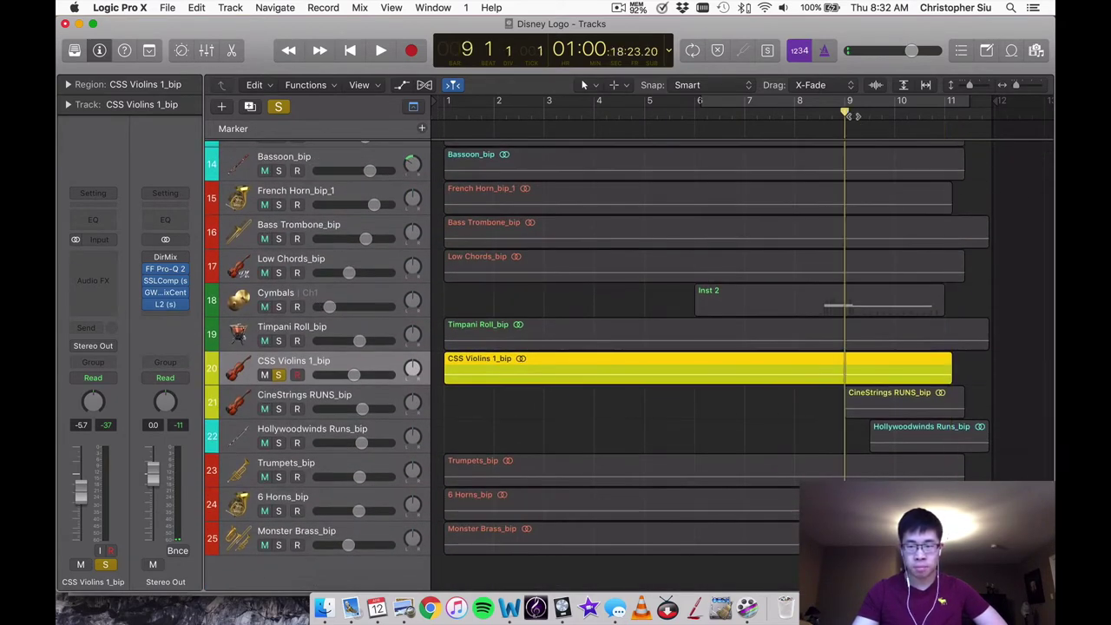
click(753, 115)
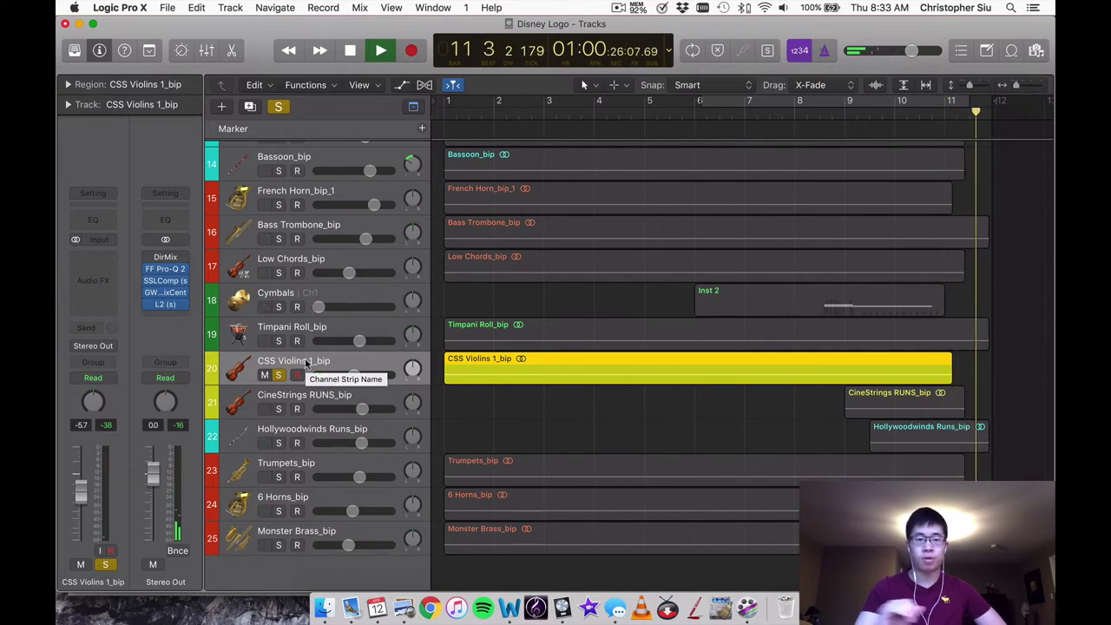
key(space)
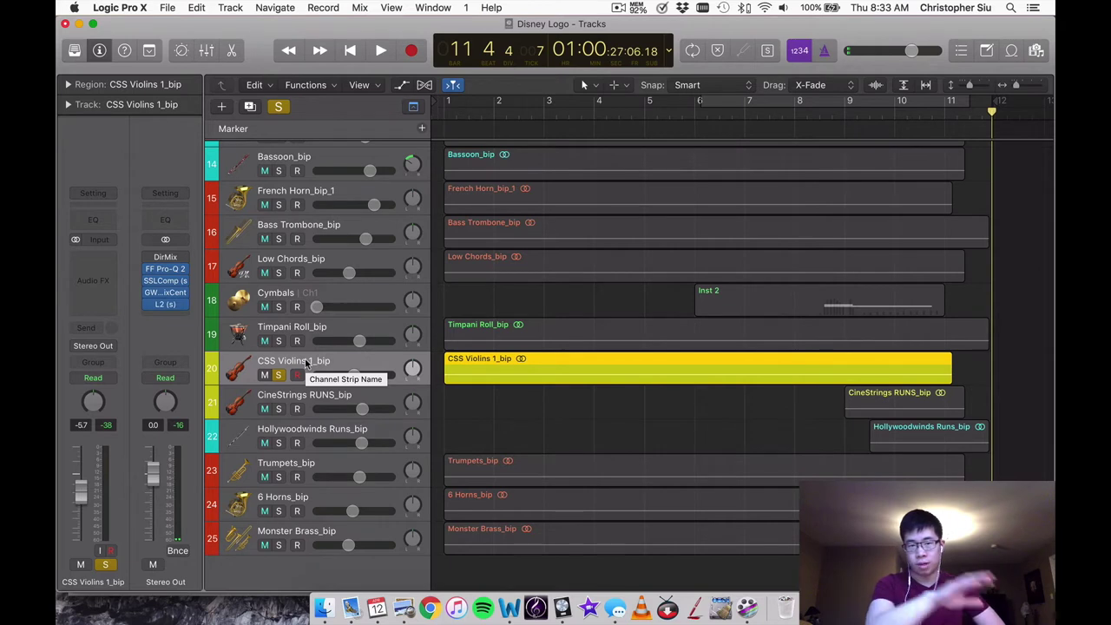
Unsolo CSS Violins 1_bip and play the full mix from bar 8 to about bar 11
click(806, 113)
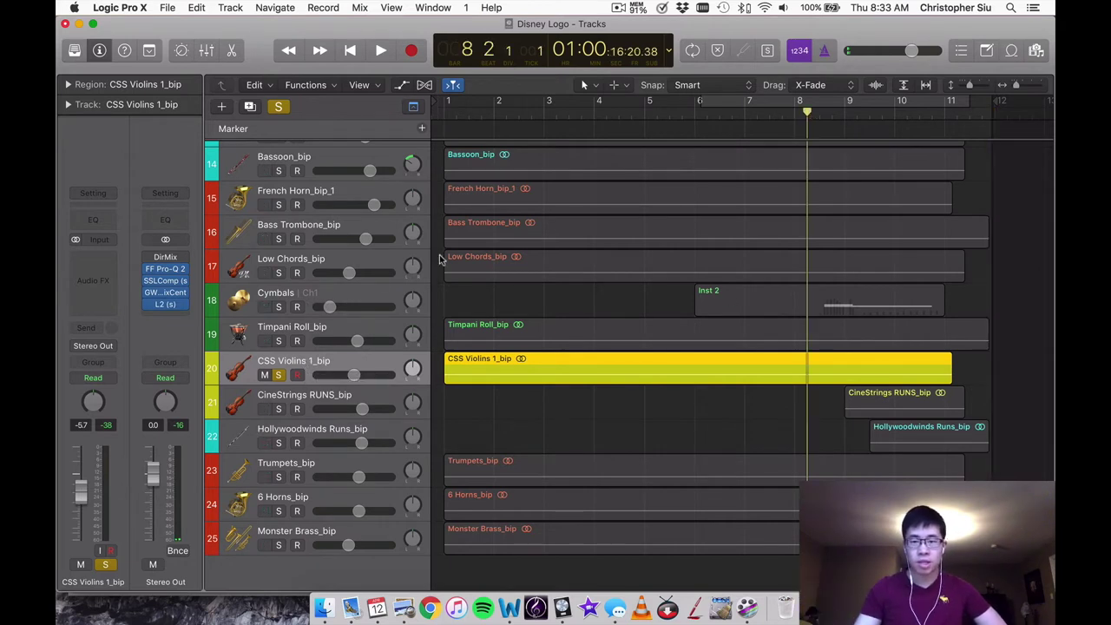
click(279, 374)
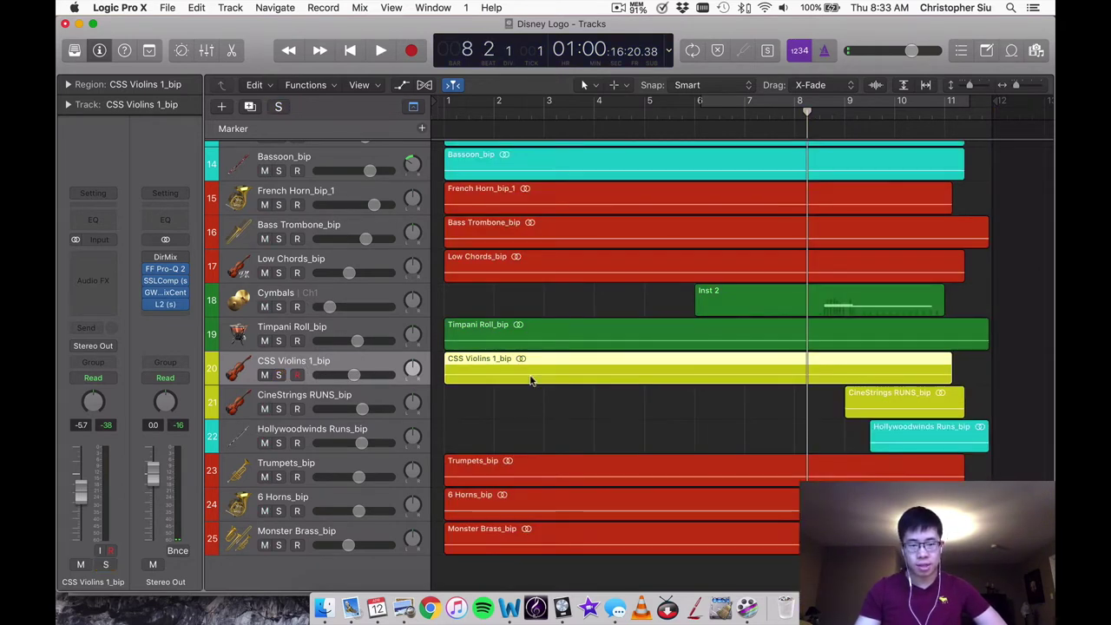
key(space)
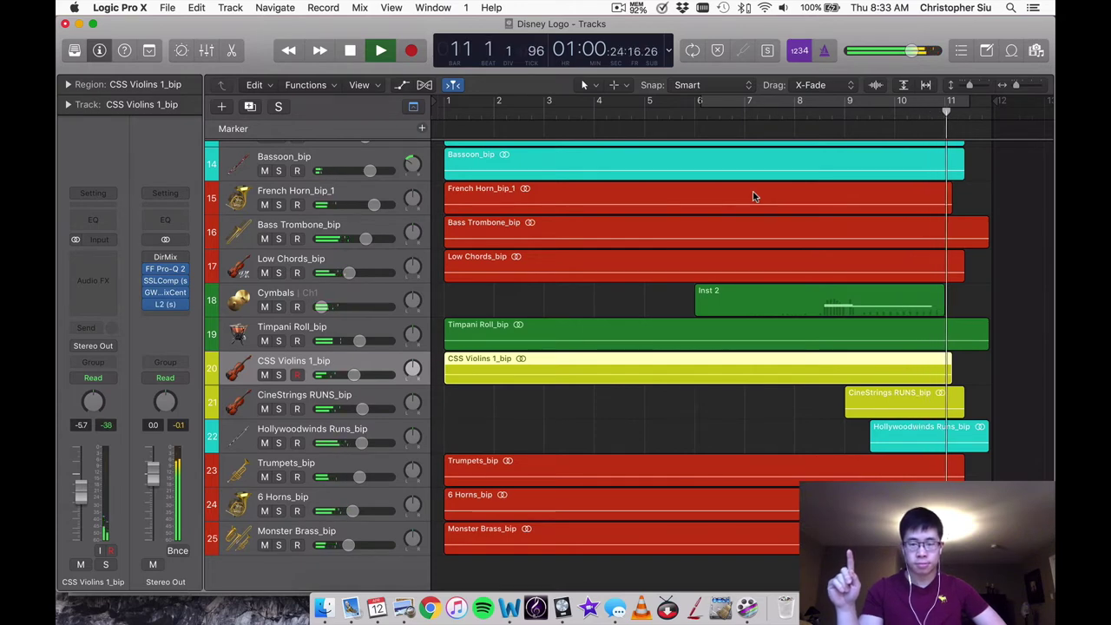
key(space)
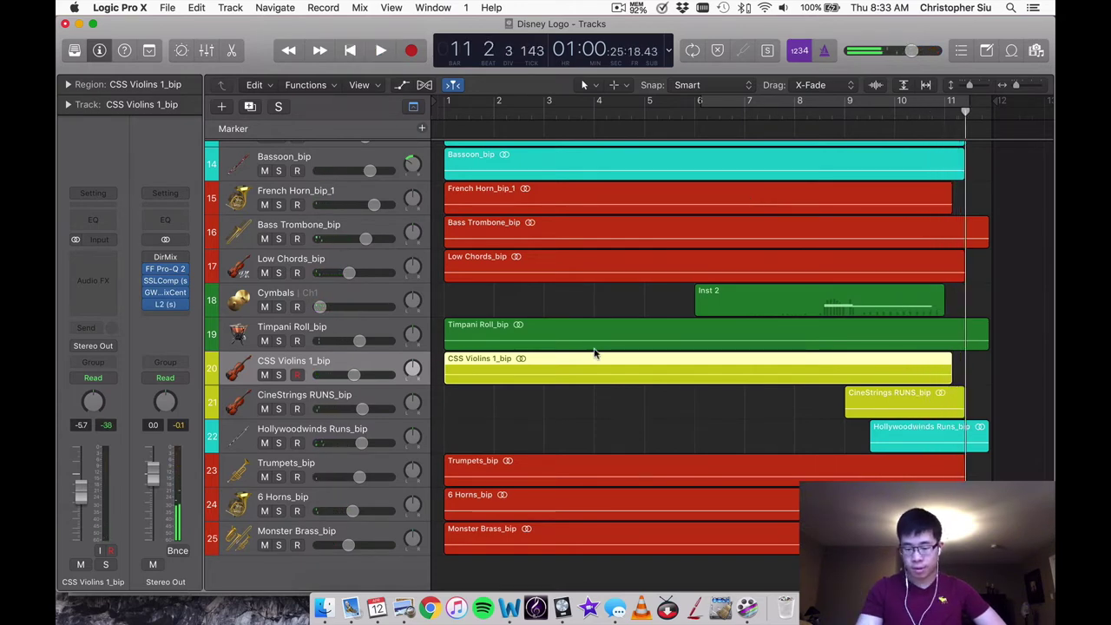
scroll(594, 353, up, 10)
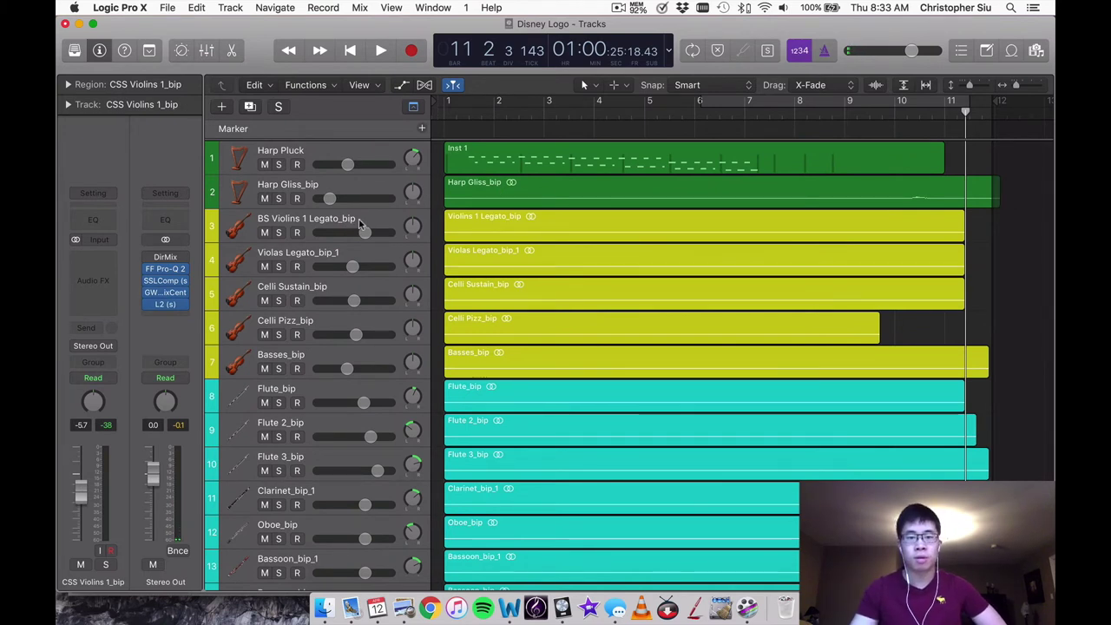
scroll(375, 265, down, 1)
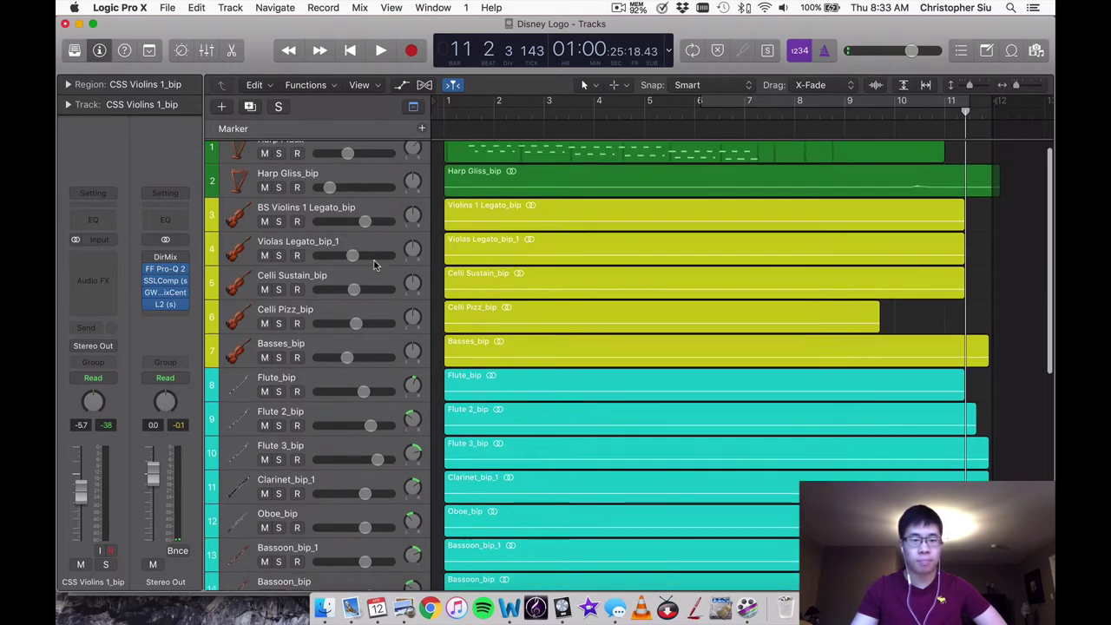
scroll(375, 265, down, 6)
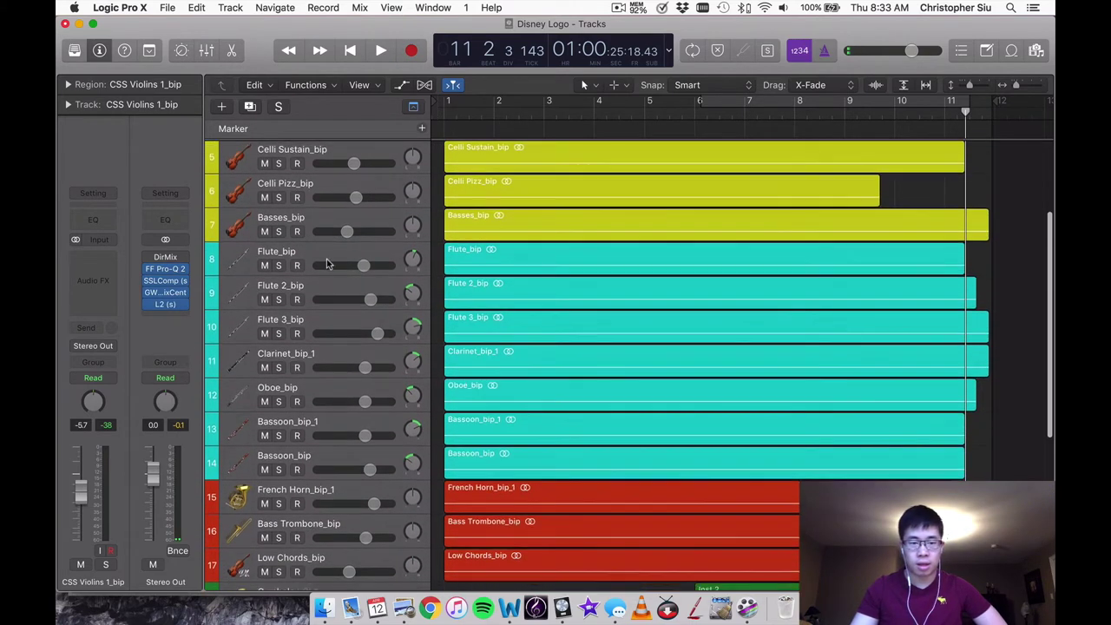
click(327, 264)
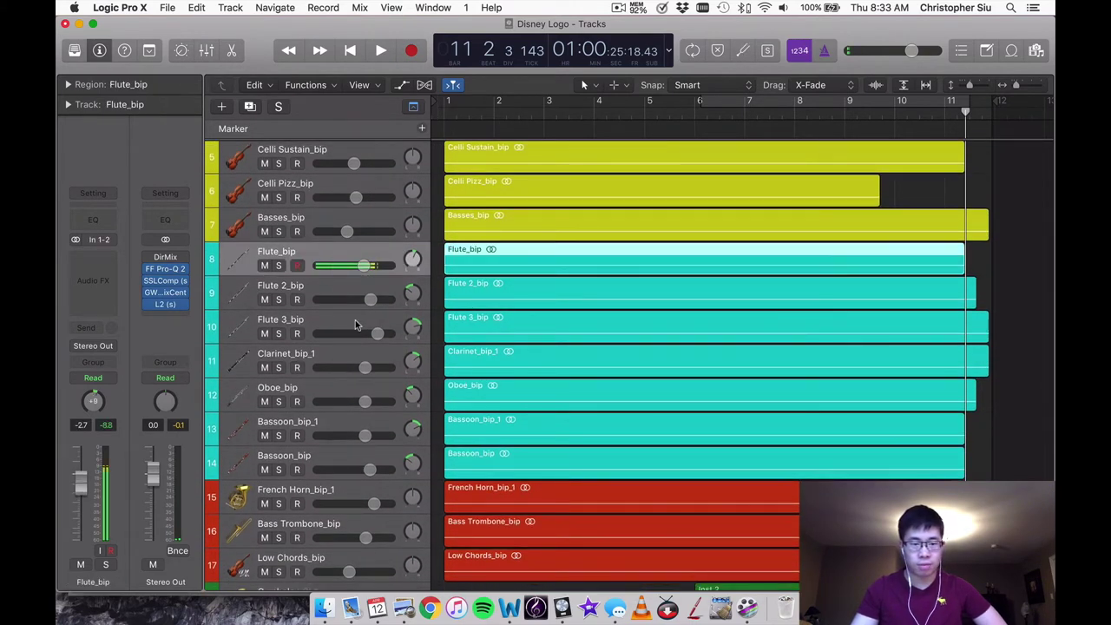
Solo Flute_bip, Flute 2_bip and Flute 3_bip together, play the cue, then unsolo all three
shift+click(313, 321)
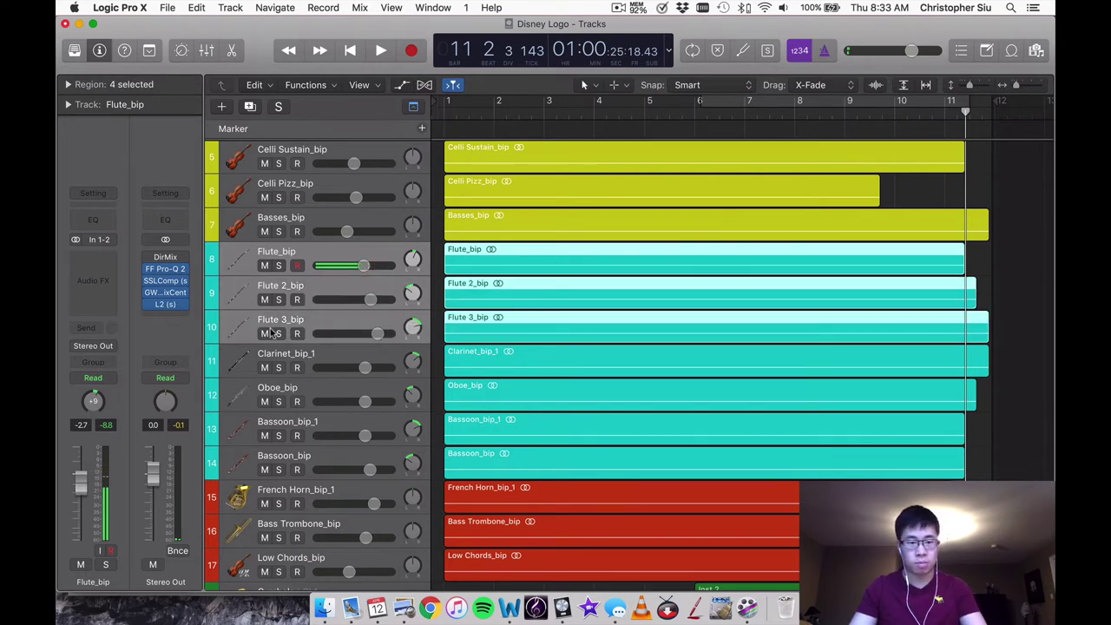
click(276, 333)
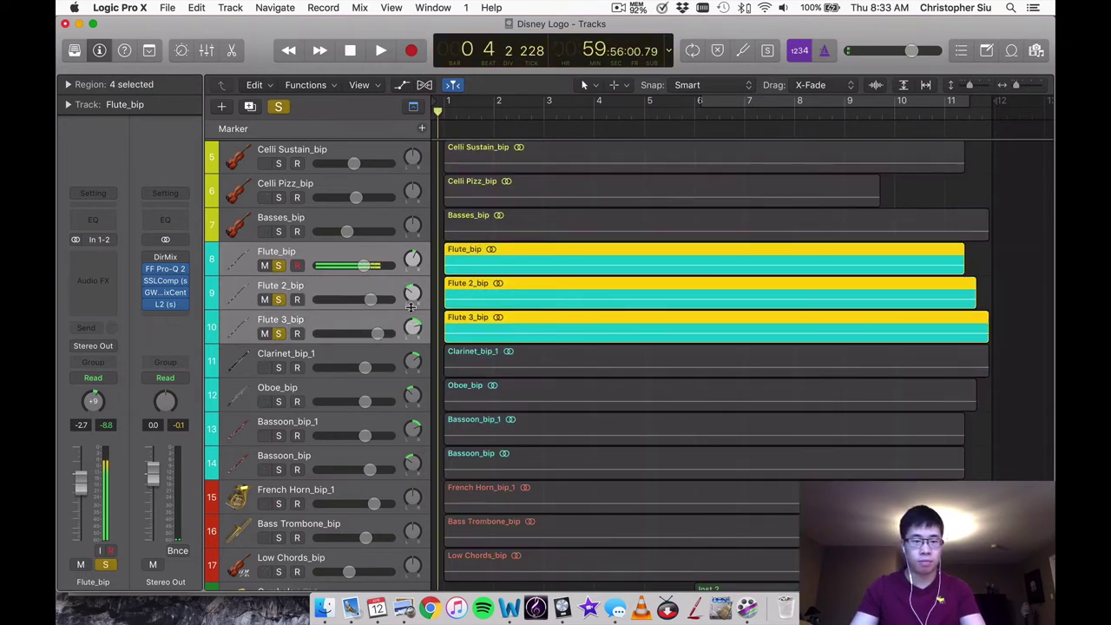
key(space)
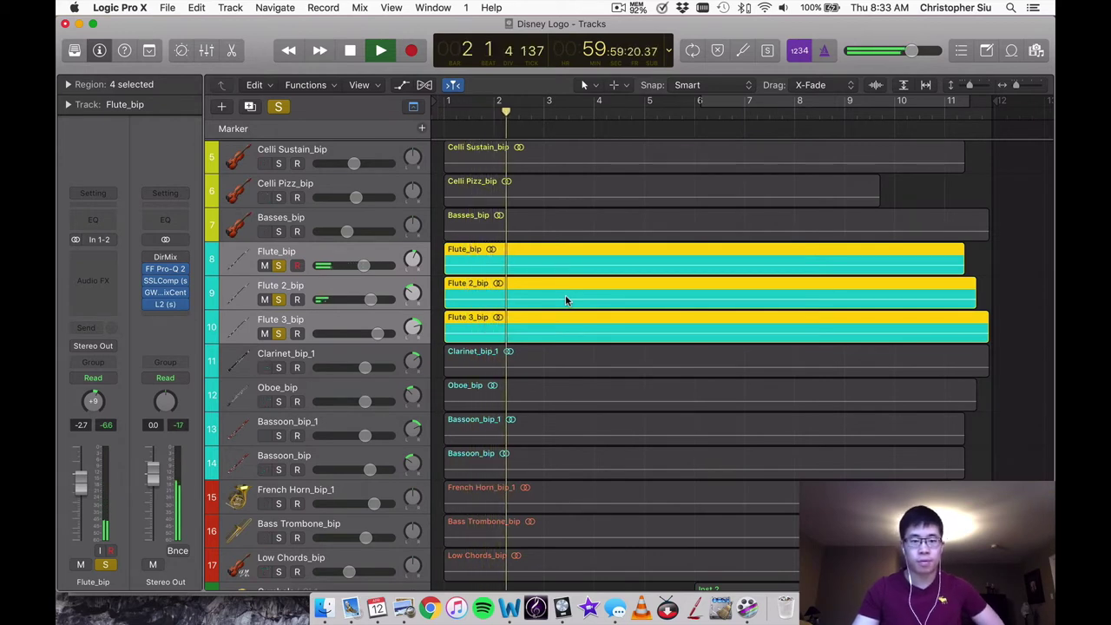
click(293, 230)
click(279, 265)
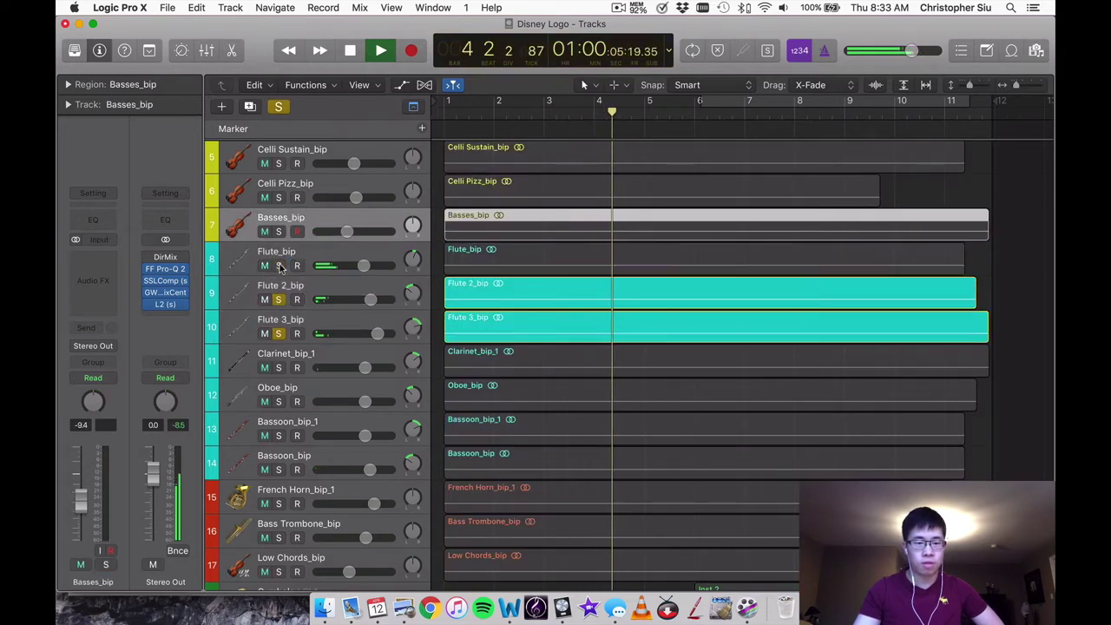
click(278, 299)
click(278, 333)
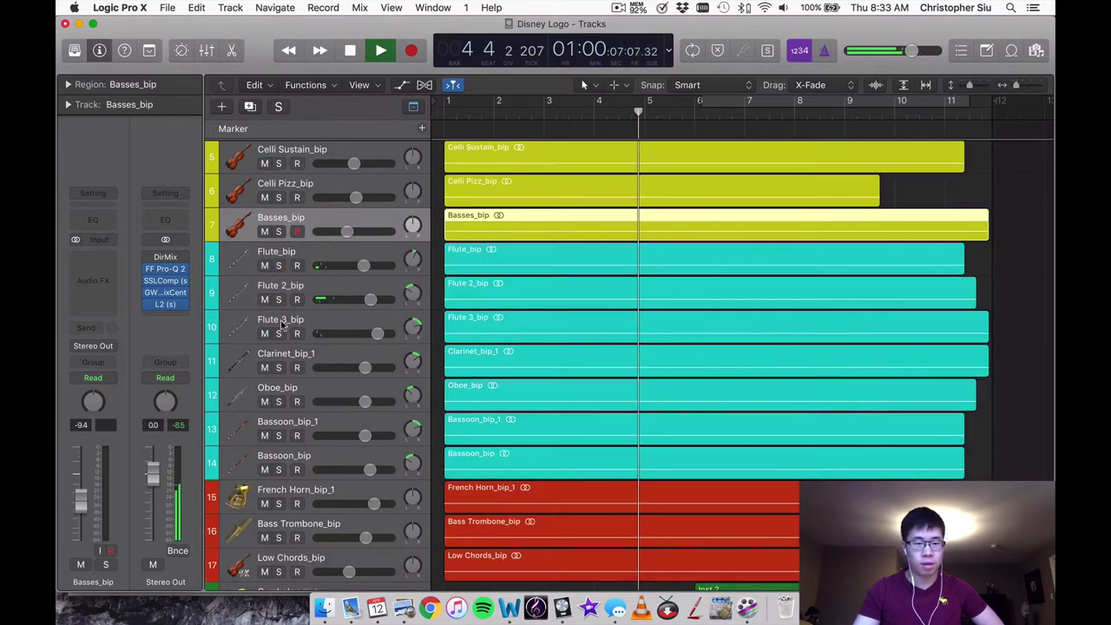
Re-solo Flute_bip, Flute 2_bip and Flute 3_bip one at a time, then add Clarinet_bip_1
click(279, 271)
click(278, 267)
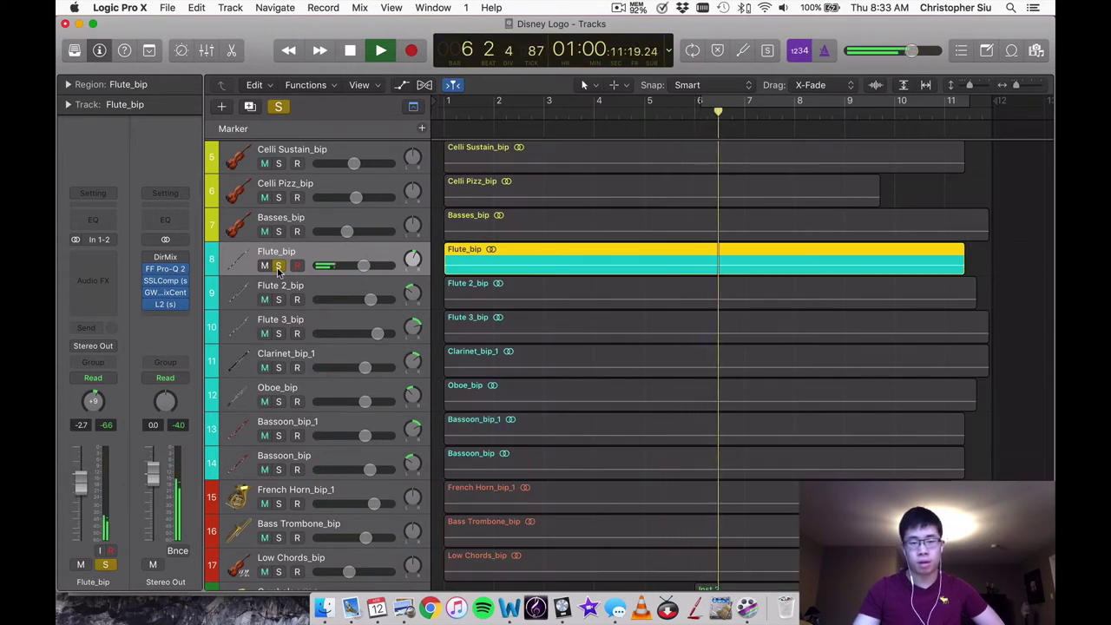
click(278, 300)
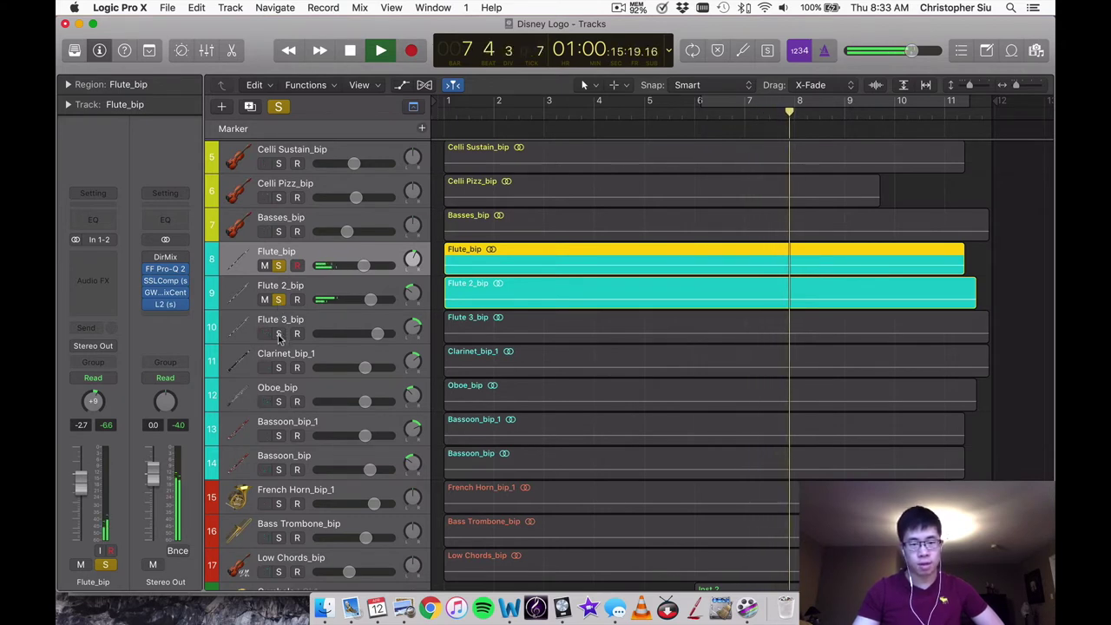
click(278, 333)
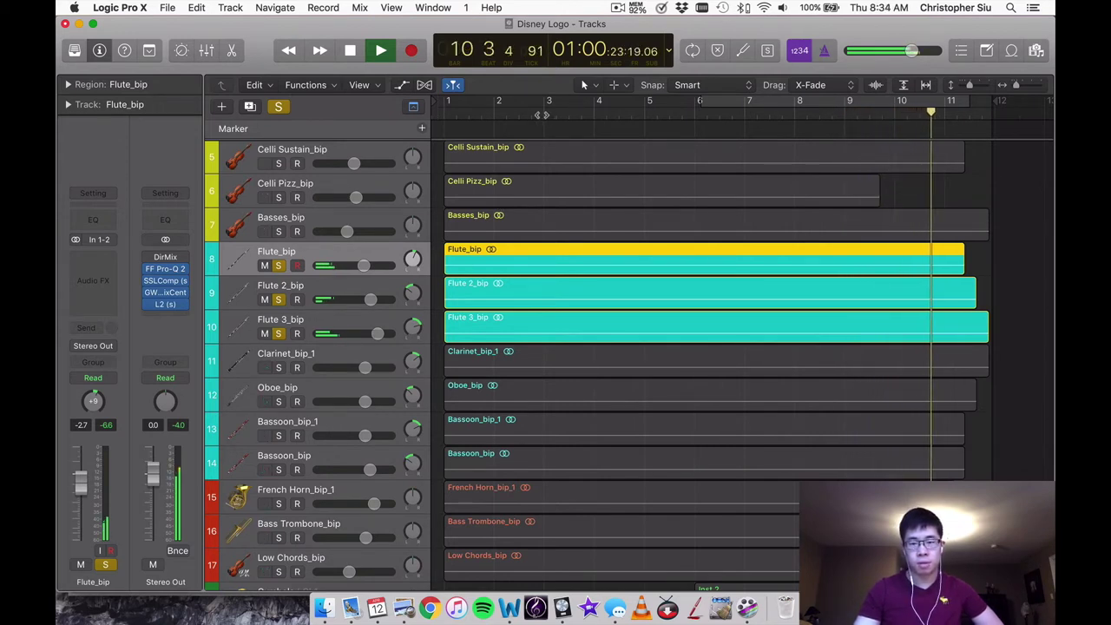
key(Return)
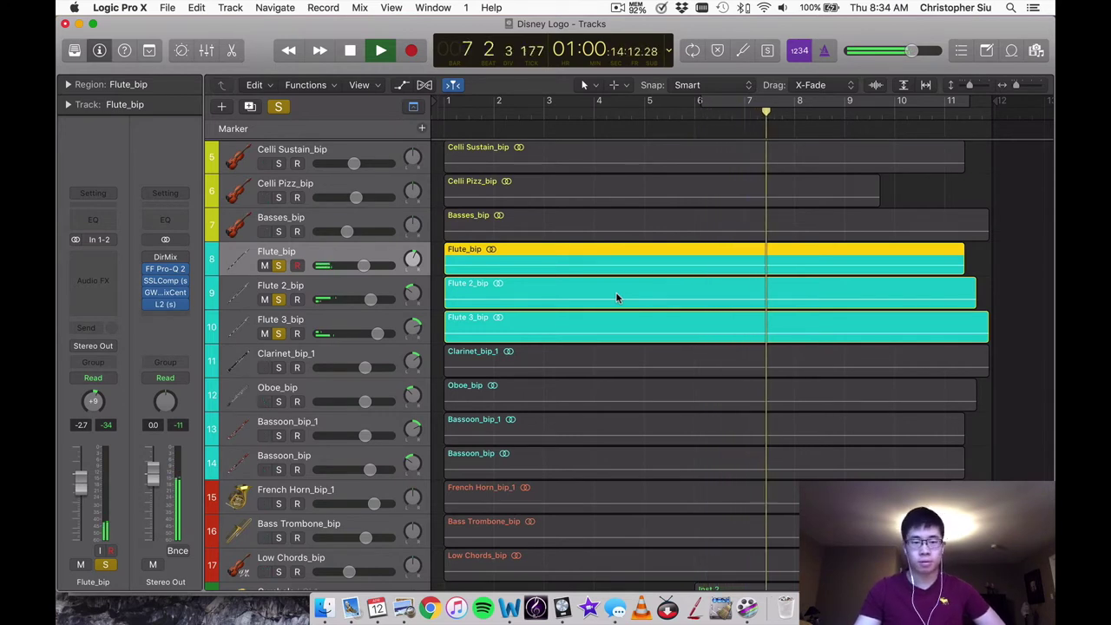
click(278, 367)
Add Oboe_bip, Bassoon_bip_1 and Bassoon_bip to the solos and replay from near bar 1
click(278, 401)
click(278, 435)
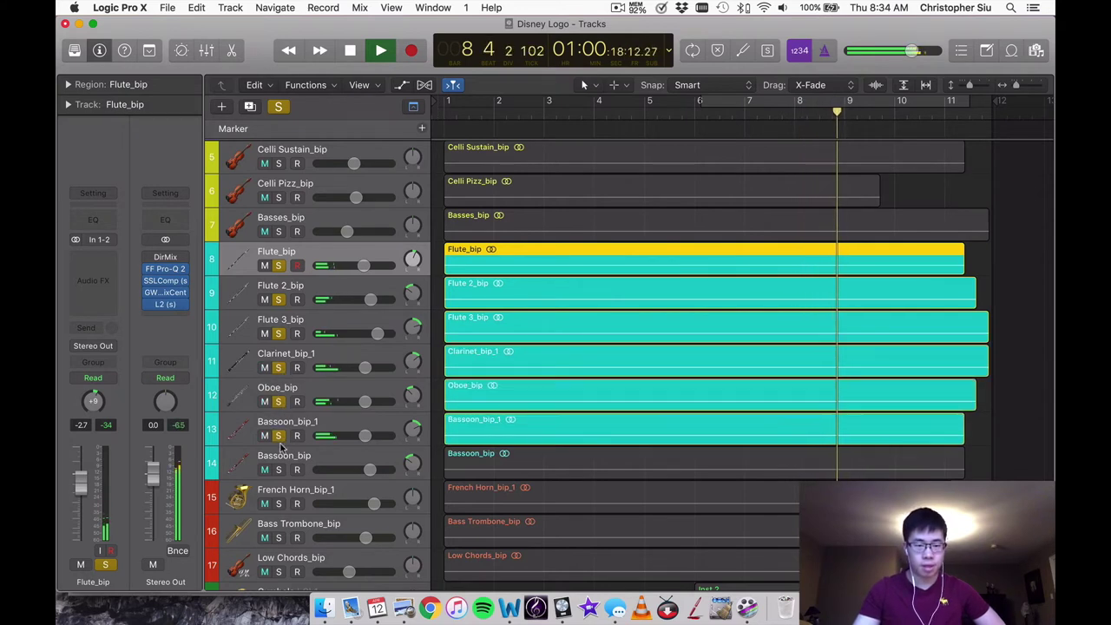
click(279, 469)
click(469, 112)
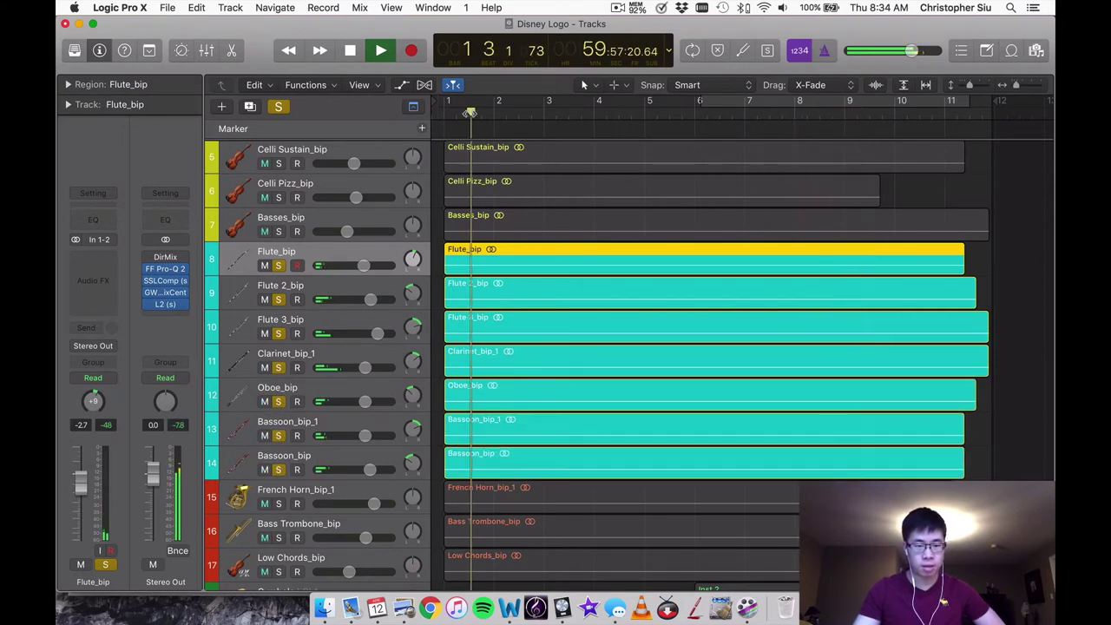
click(308, 388)
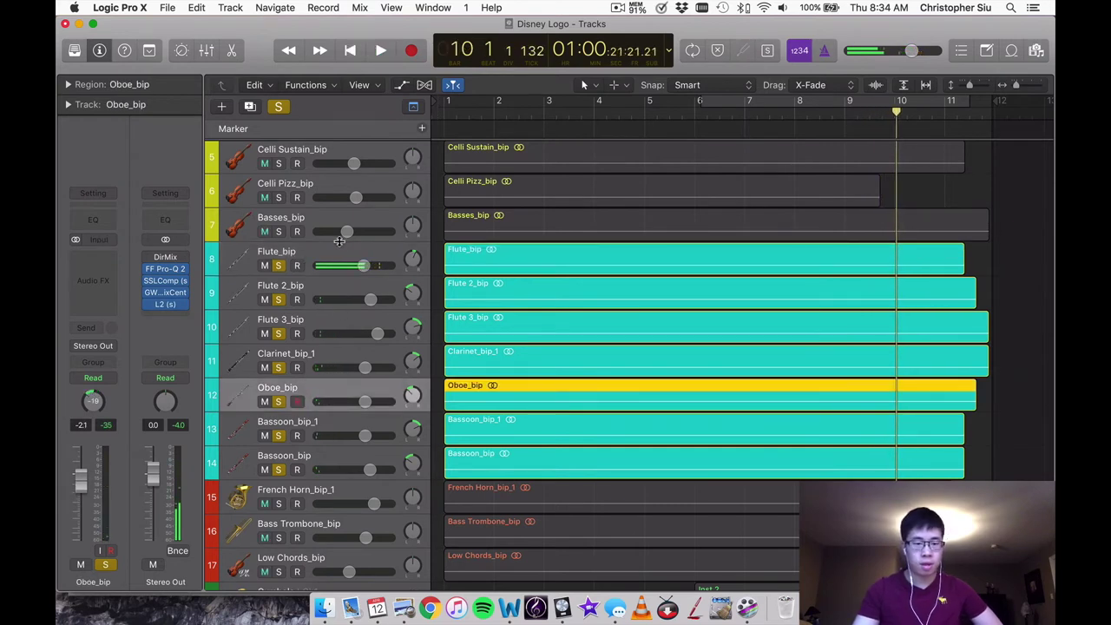
click(335, 251)
Clear all solos, solo Clarinet_bip_1 and Oboe_bip, and play from the song start
click(278, 106)
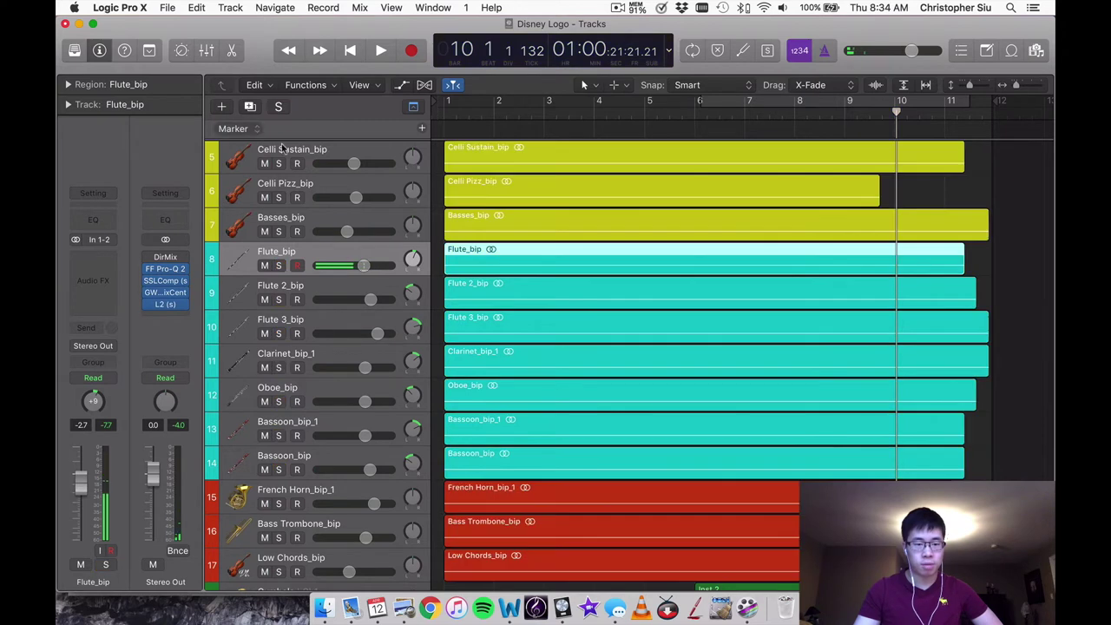
click(278, 368)
click(279, 401)
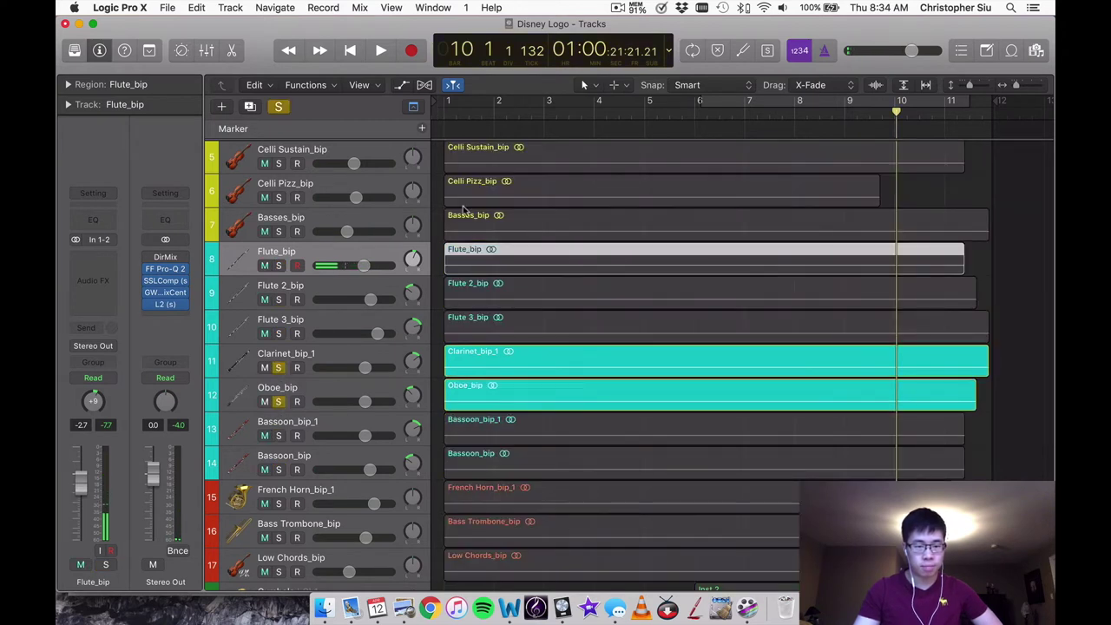
key(Return)
key(space)
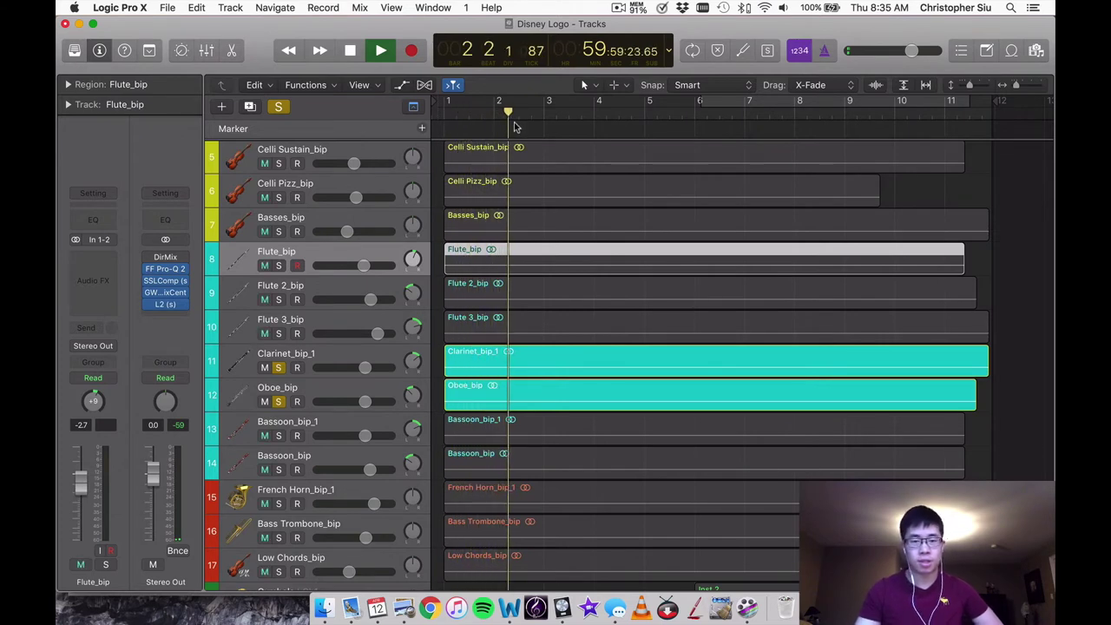
Toggle global Solo off and on twice to compare with the full mix, then unsolo both tracks
click(278, 106)
click(278, 105)
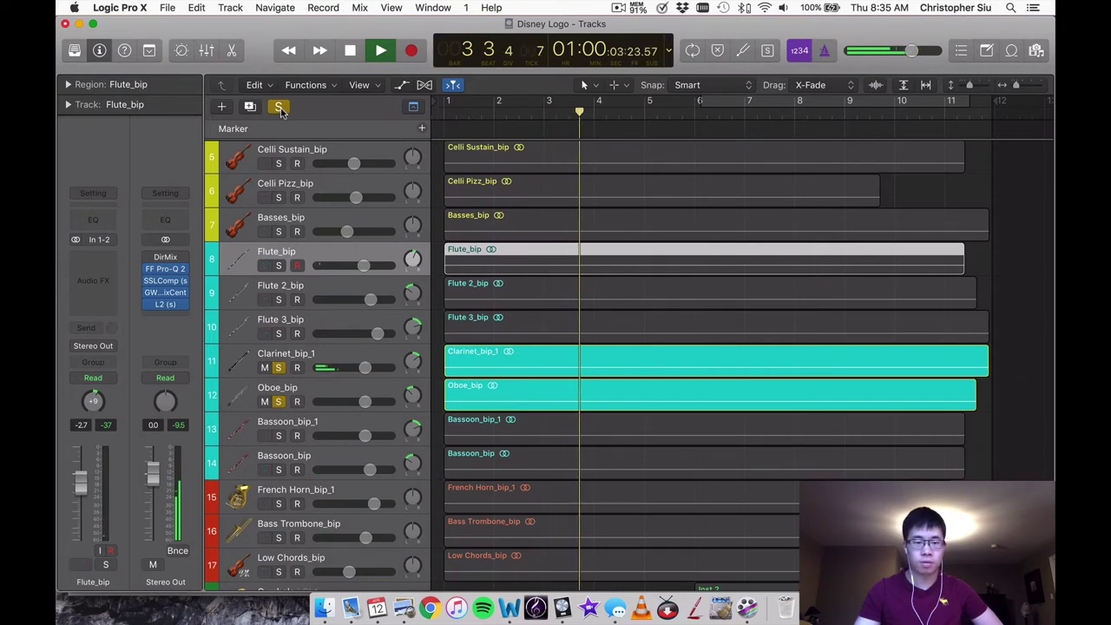
click(278, 106)
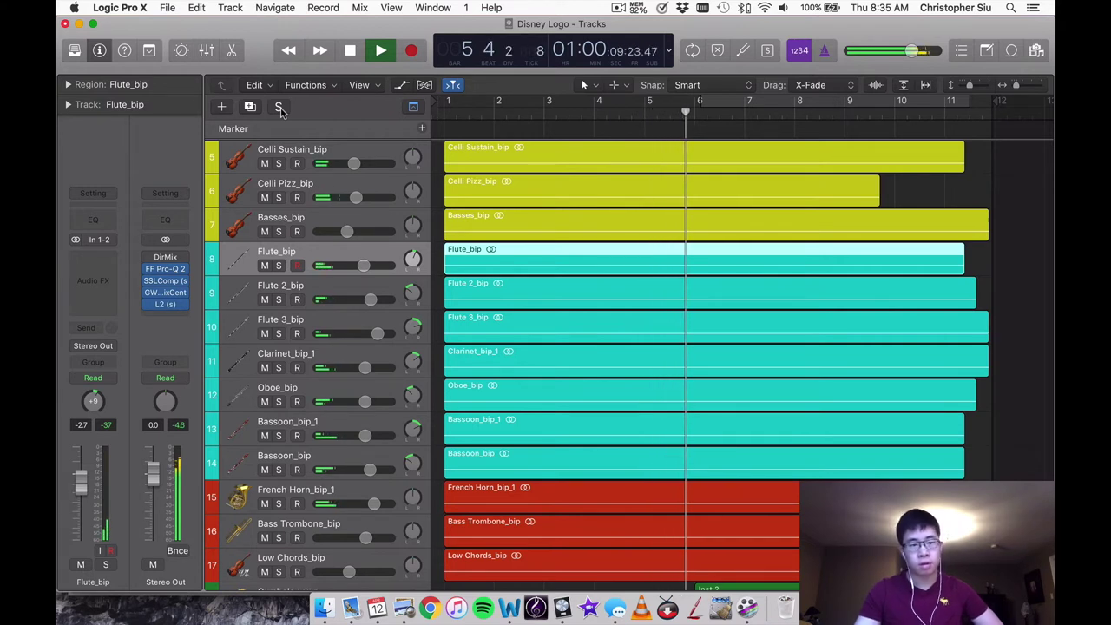
click(279, 106)
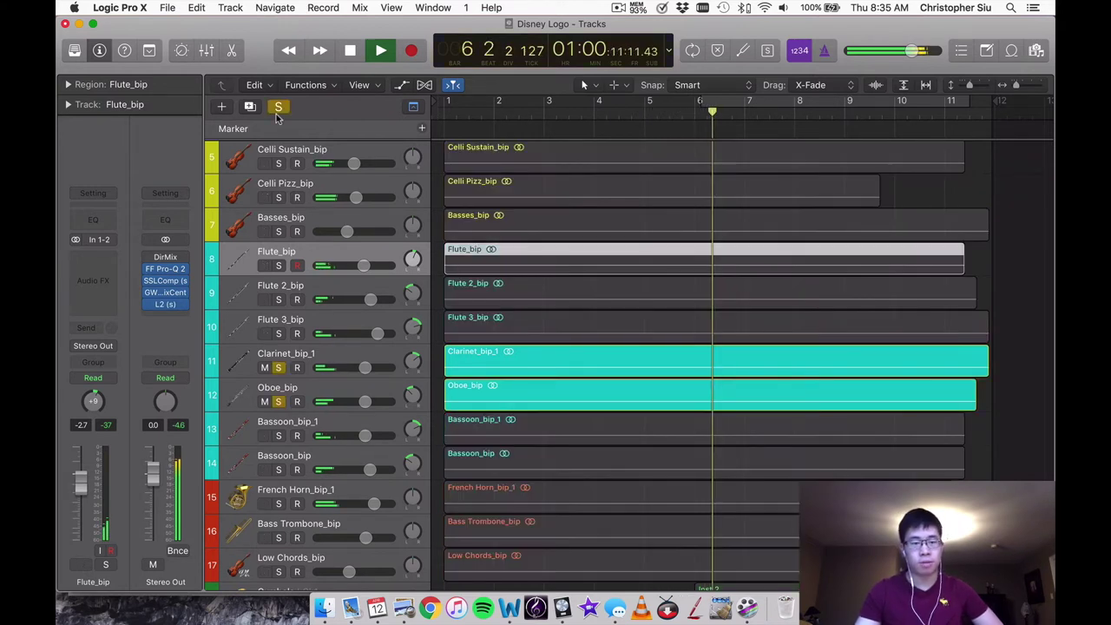
click(278, 367)
click(278, 401)
Restart playback, solo then unsolo, and mute then unmute Violas Legato_bip_1, stopping near bar 8
scroll(333, 372, up, 3)
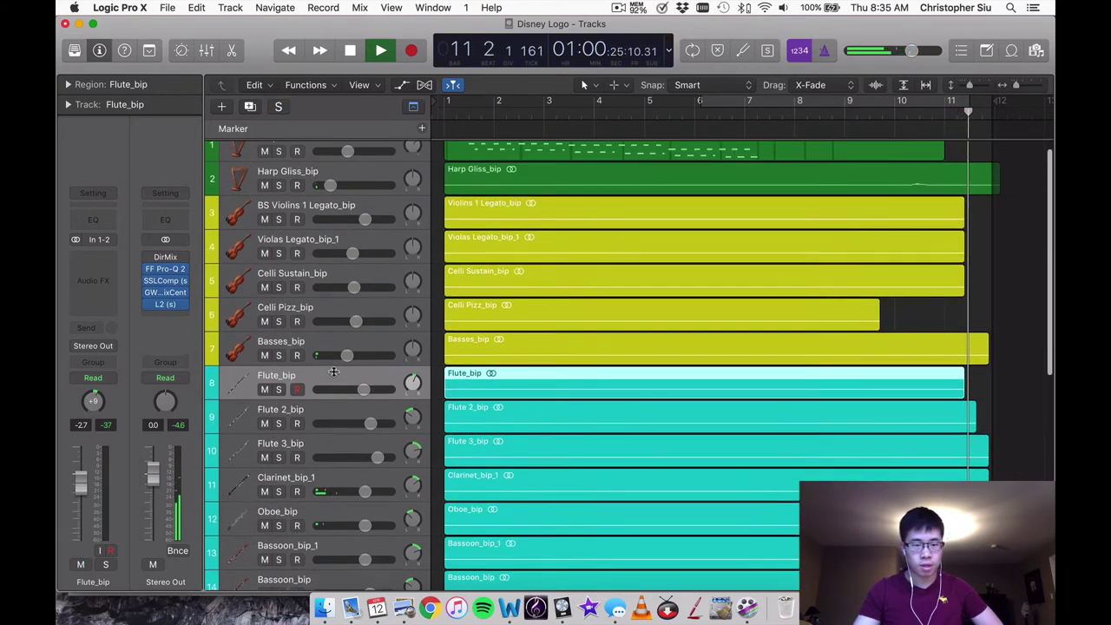
key(Return)
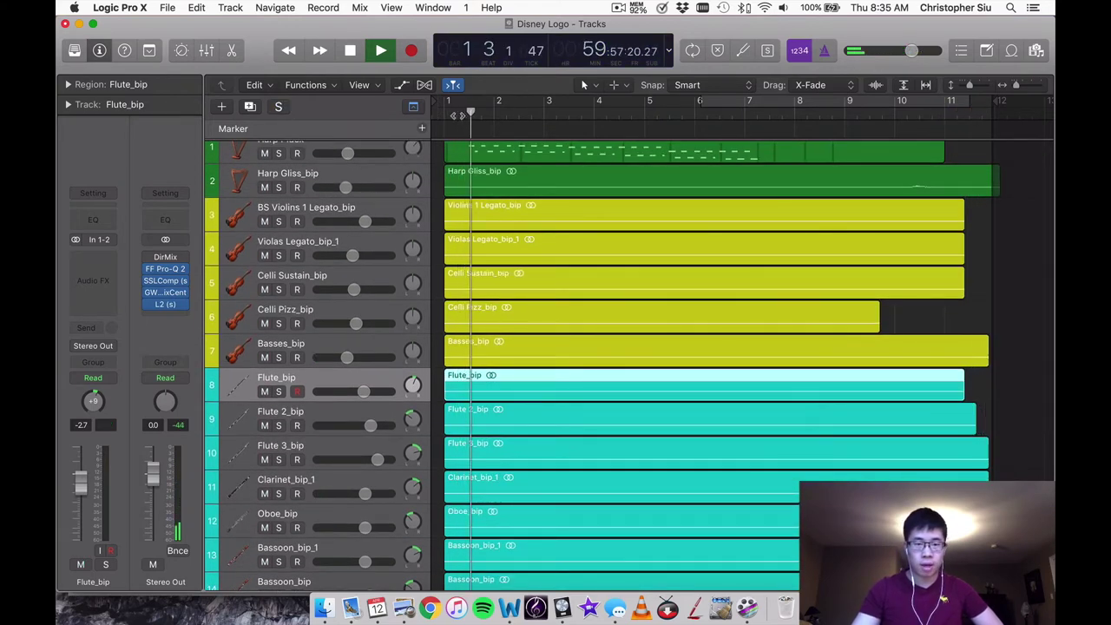
click(279, 256)
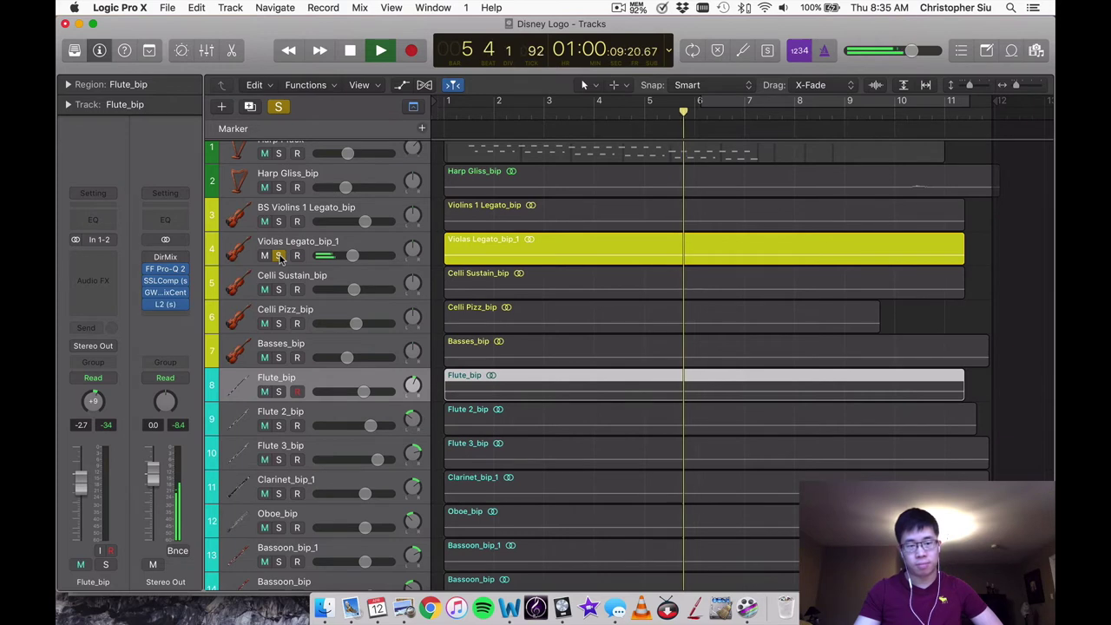
click(278, 256)
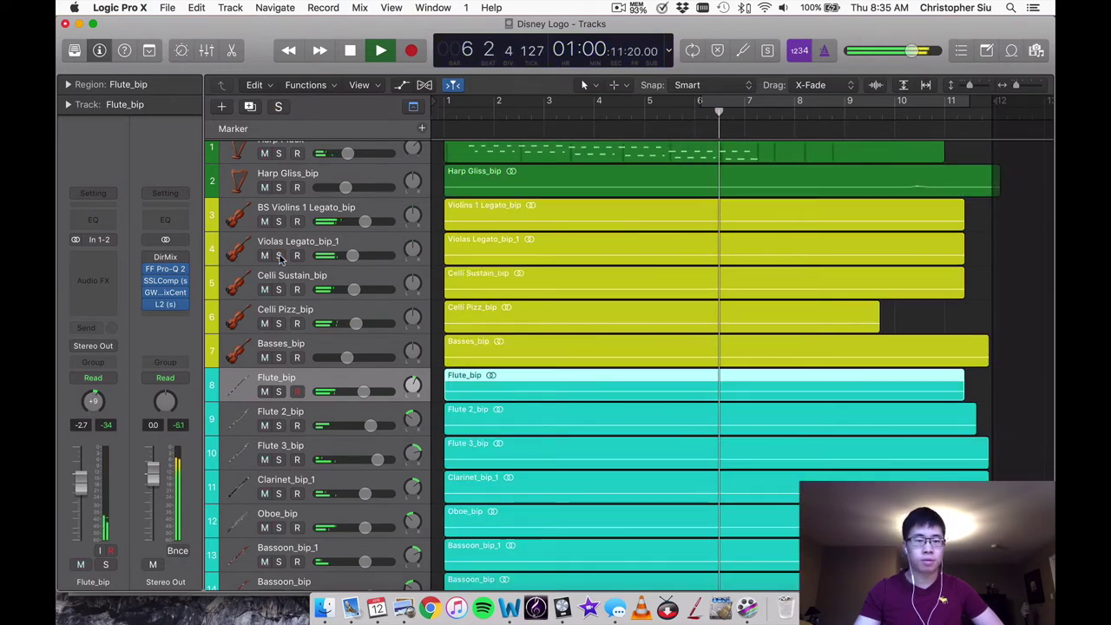
click(266, 255)
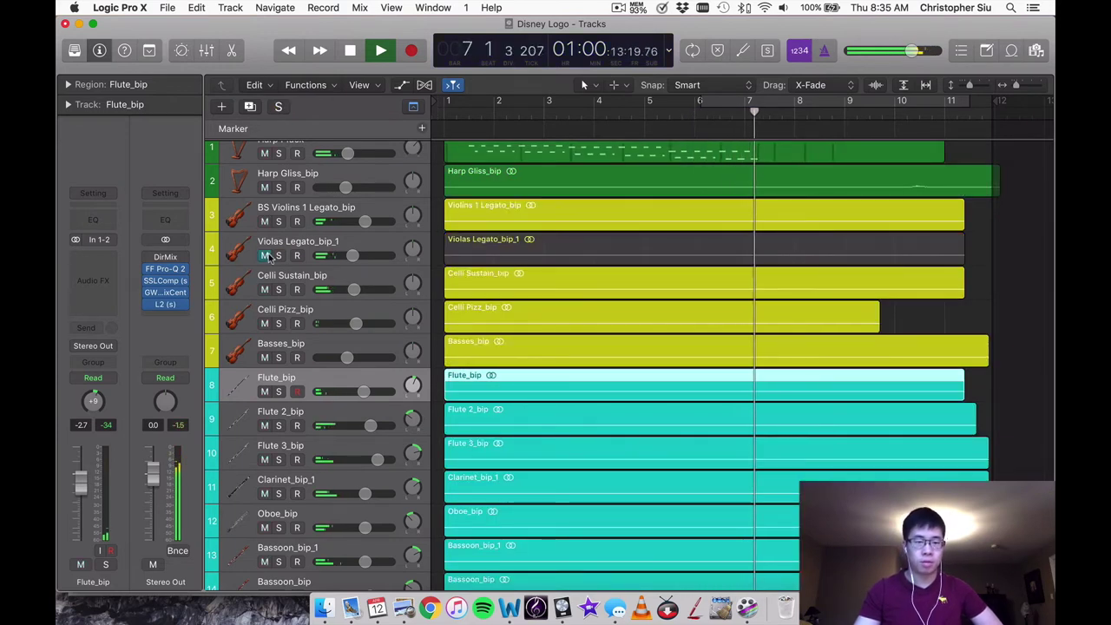
click(265, 255)
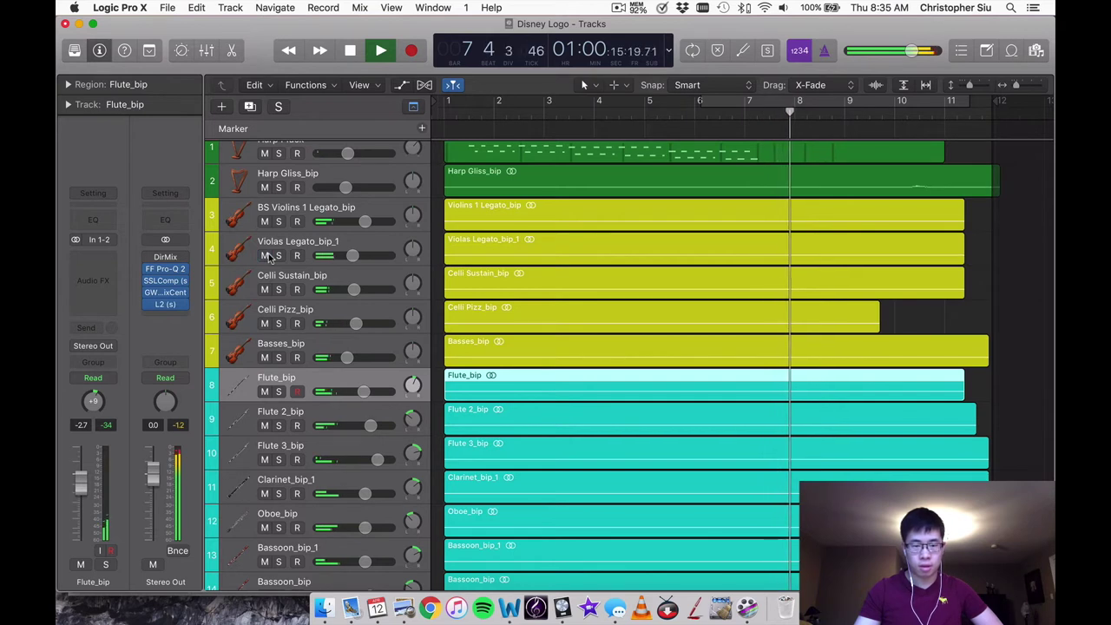
key(space)
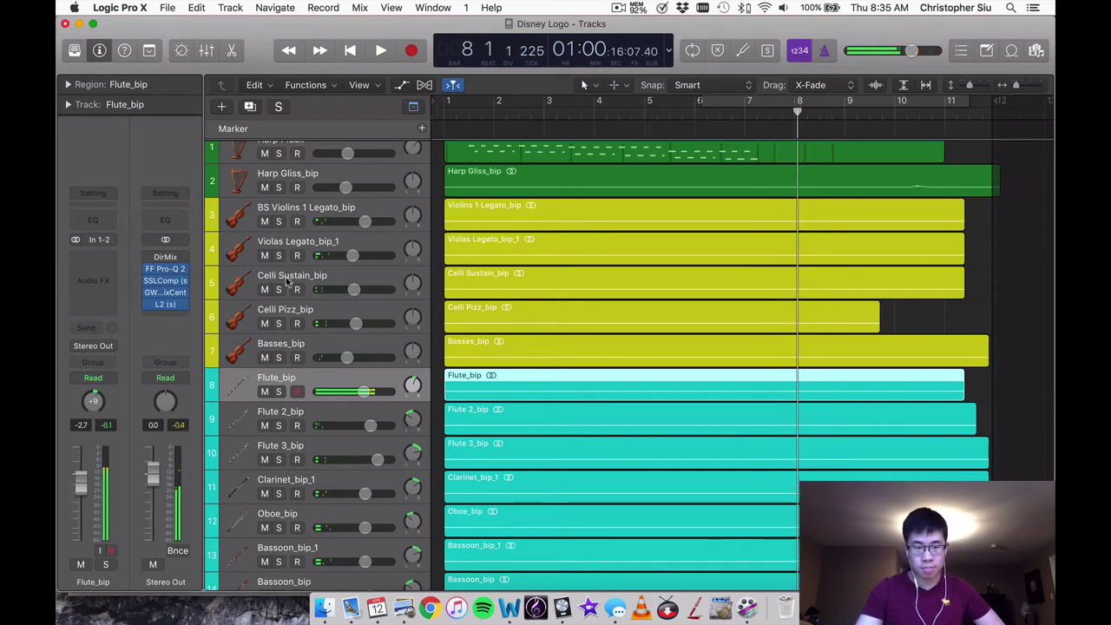
Play from bar 3 with Celli Sustain_bip soloed, then unsolo it and stop
click(543, 113)
key(space)
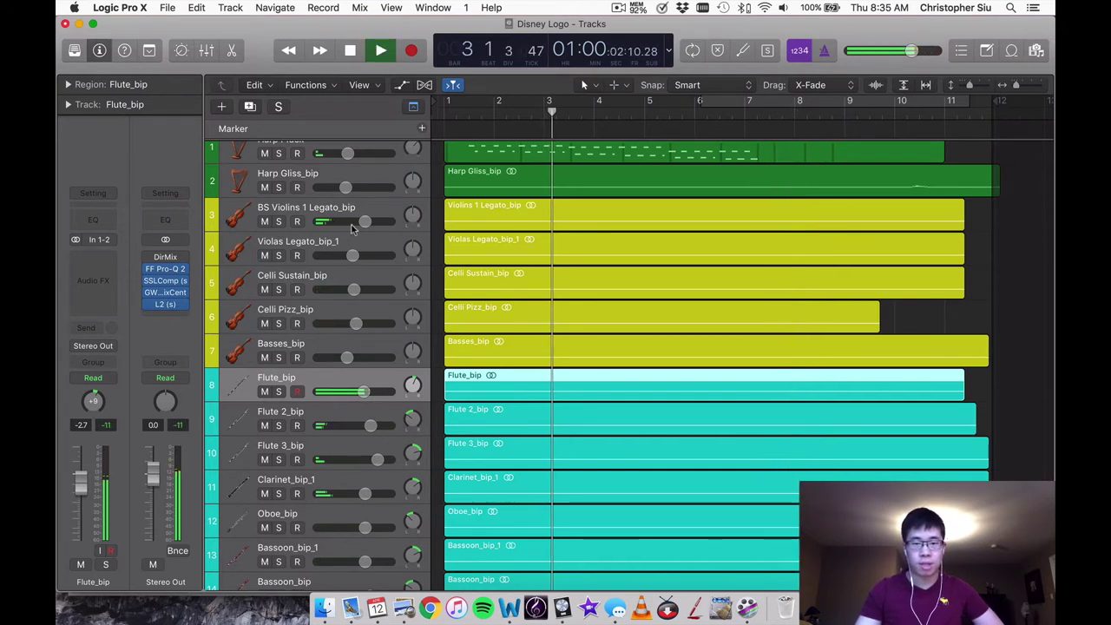
click(277, 289)
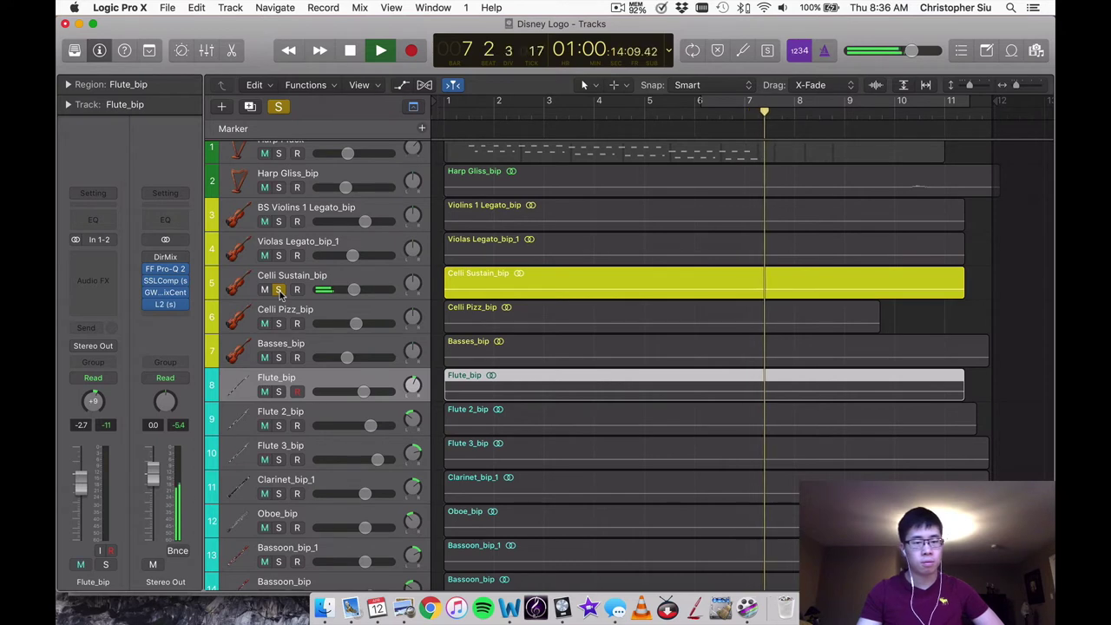
click(278, 290)
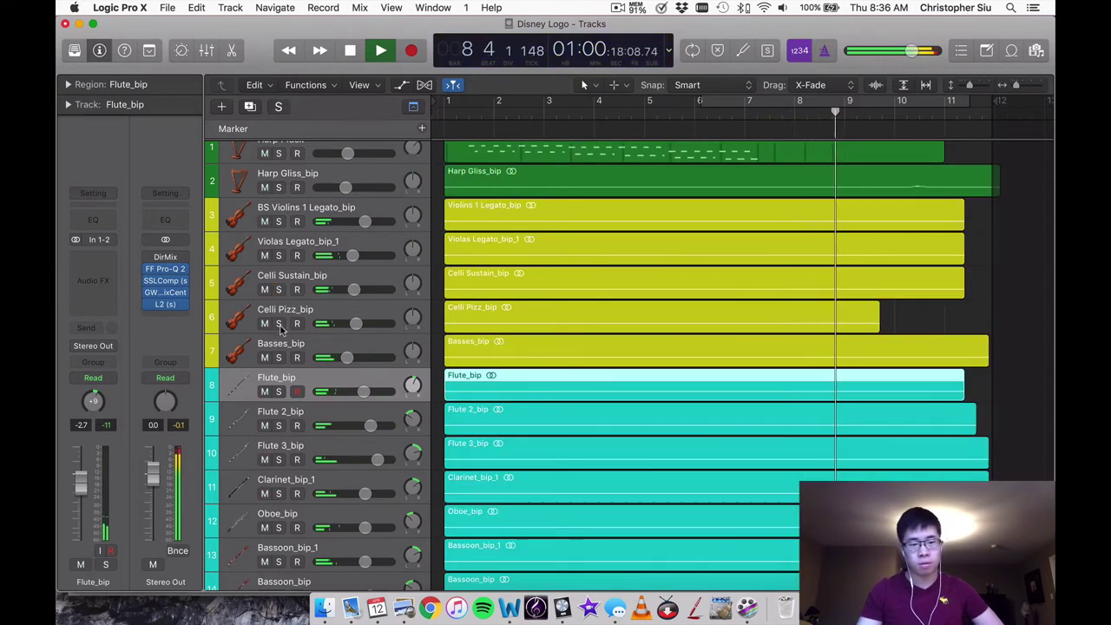
key(space)
Replay from the start with Celli Pizz_bip soloed then unsoloed, dismissing the System Overload alert
key(Return)
key(space)
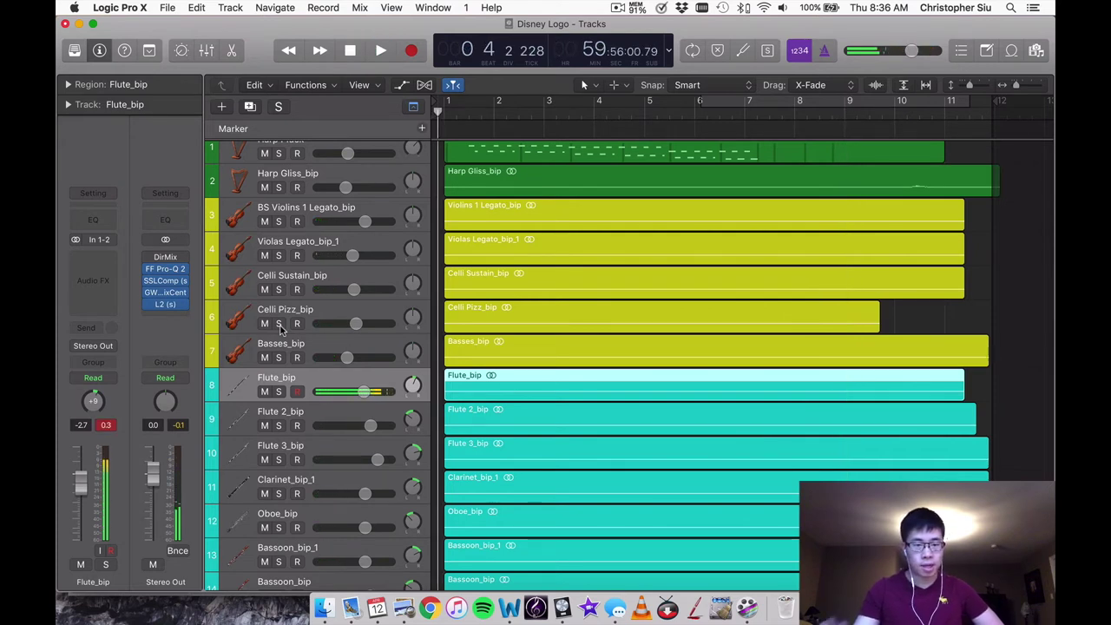
click(278, 324)
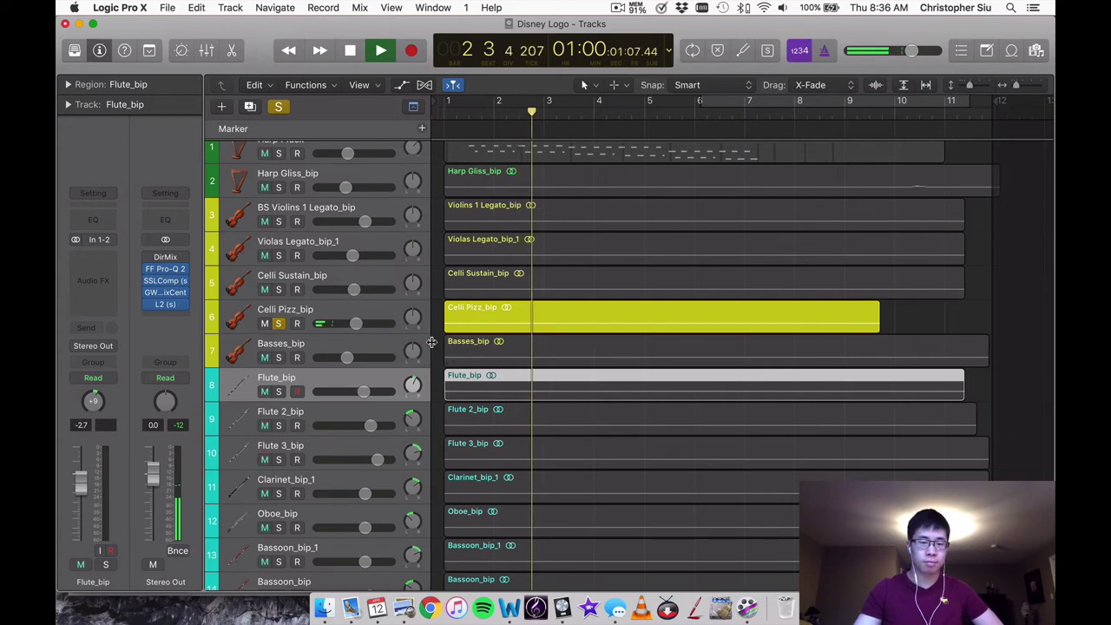
click(279, 323)
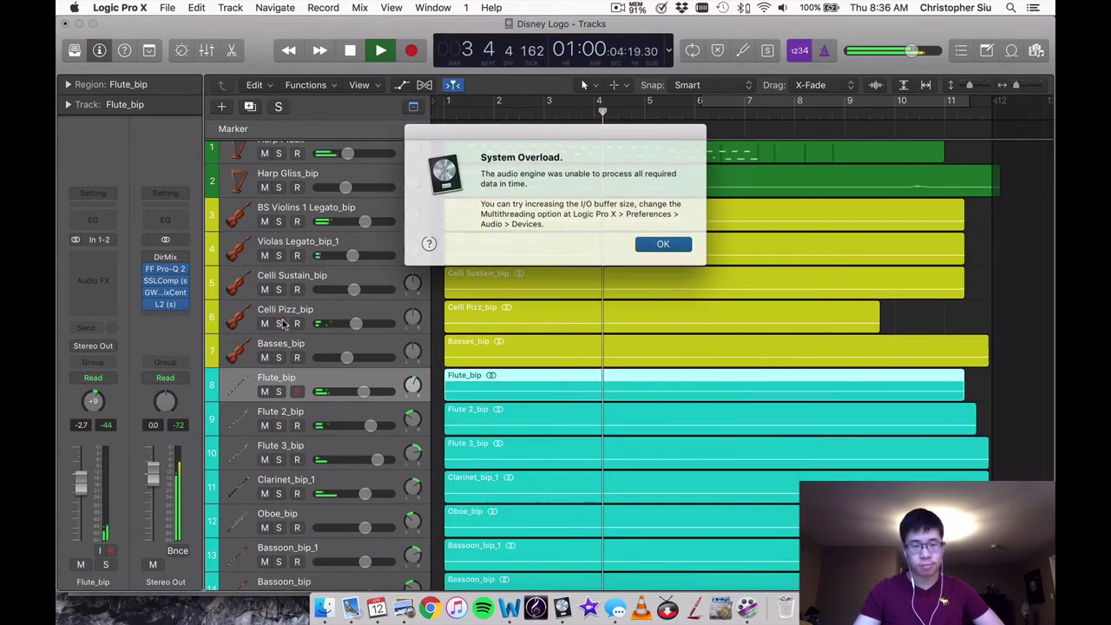
key(Return)
key(space)
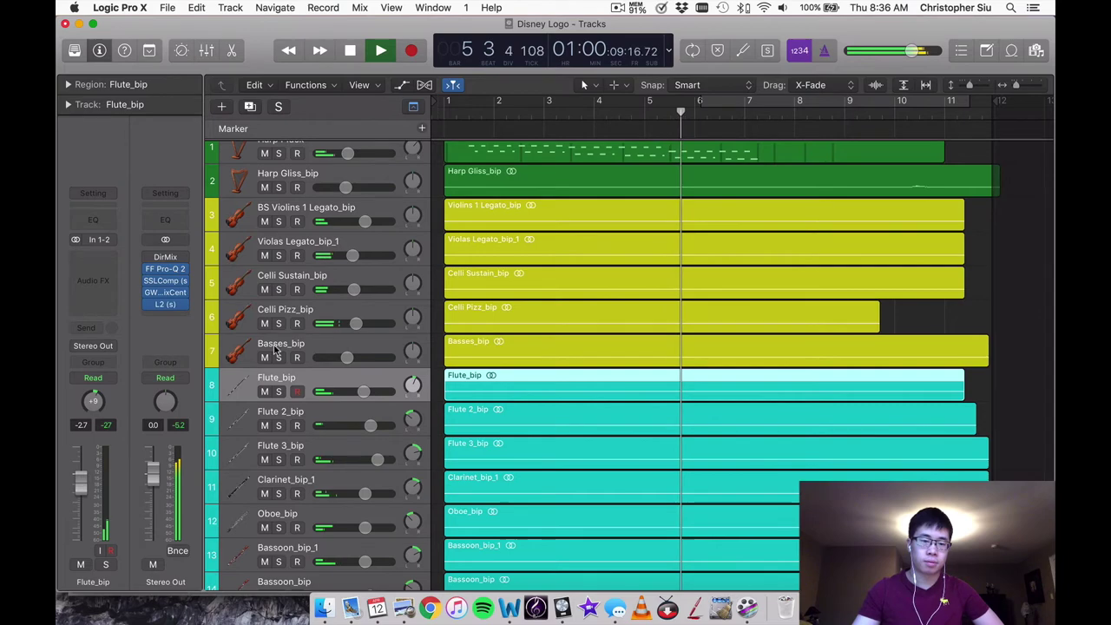
Dismiss the System Overload alert and scroll down to bring the brass tracks into view
scroll(477, 316, down, 3)
scroll(476, 316, down, 1)
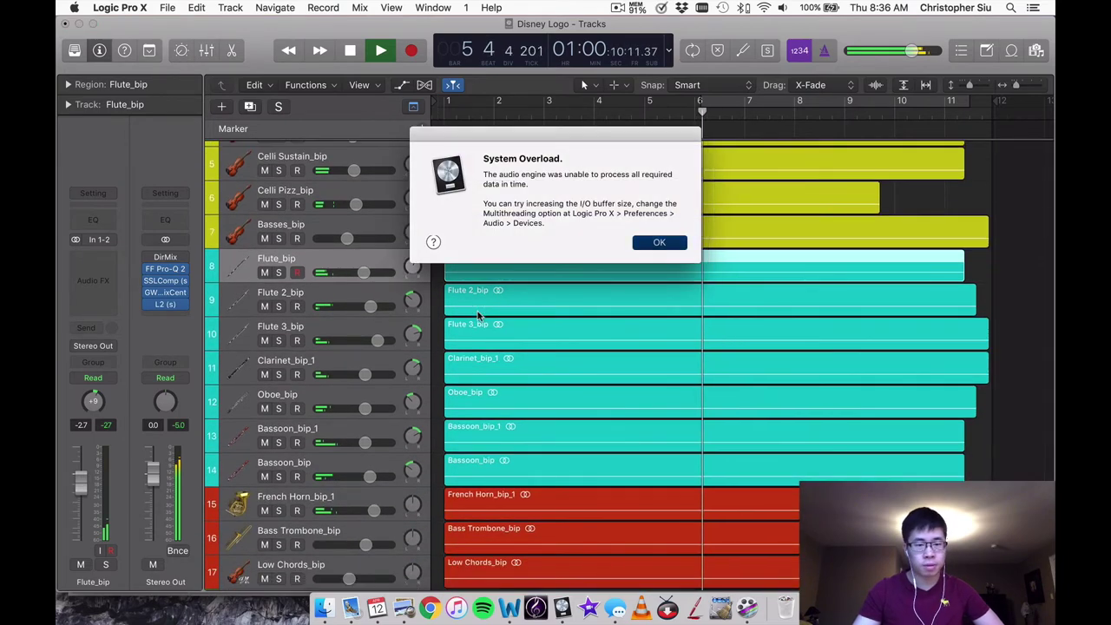
key(Return)
scroll(619, 343, down, 6)
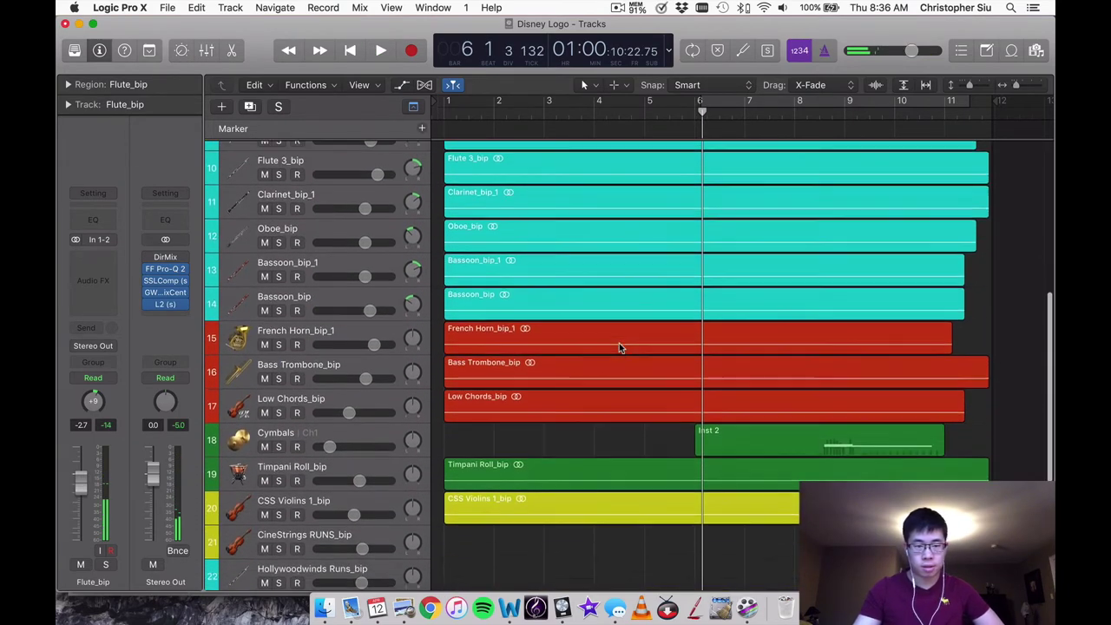
Play from bar 3 with French Horn_bip_1 soloed, then stop playback
click(558, 111)
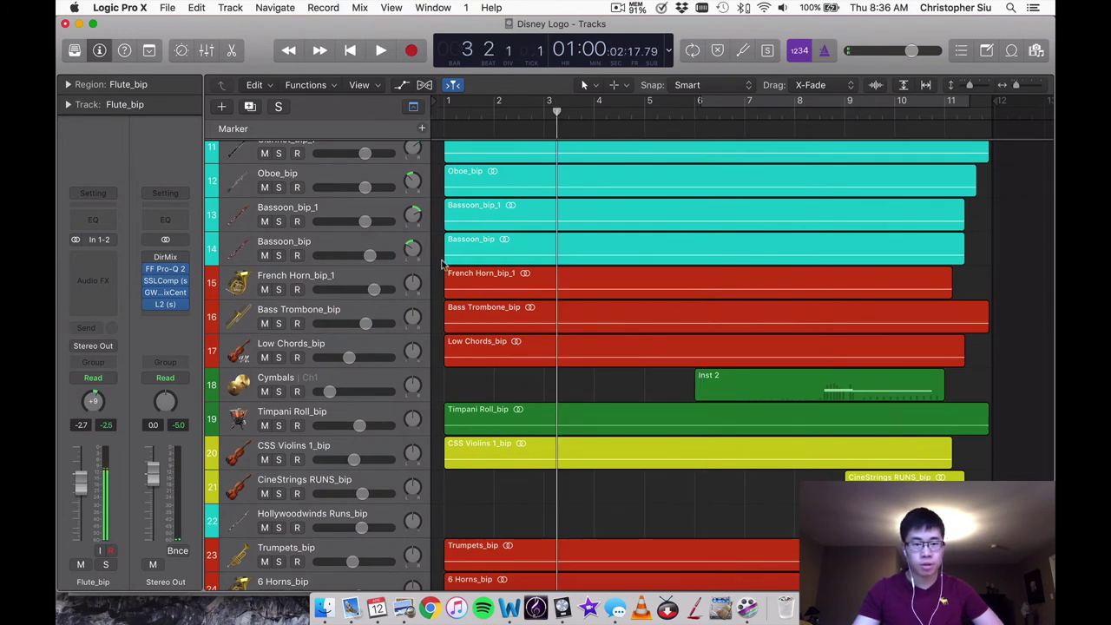
key(space)
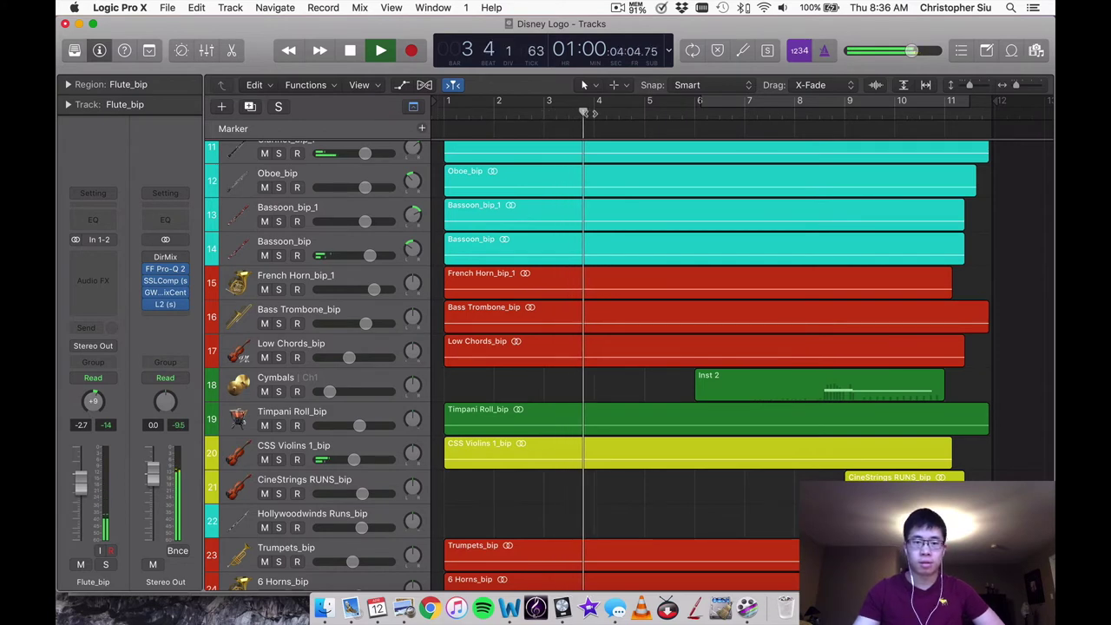
click(278, 290)
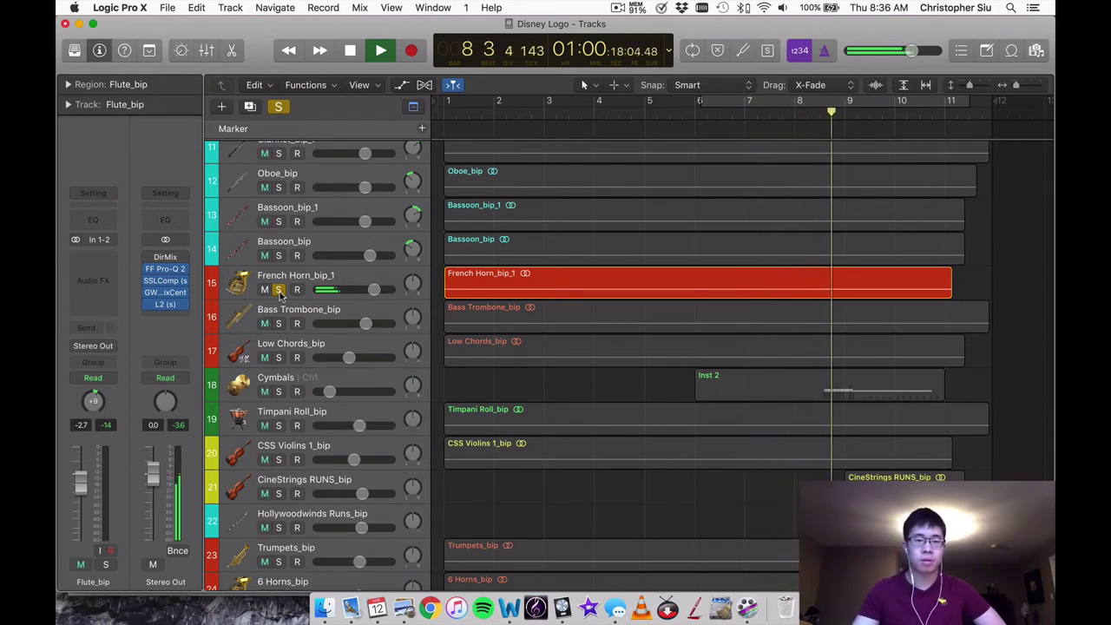
key(space)
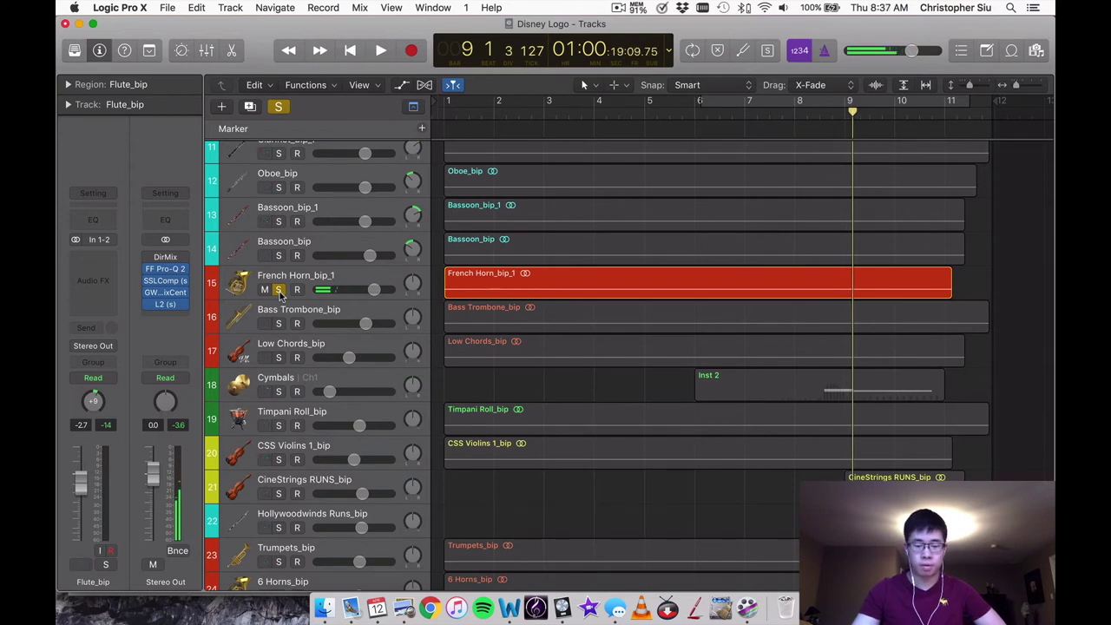
Move the solo from French Horn_bip_1 to the Bass Trombone_bip track
click(278, 290)
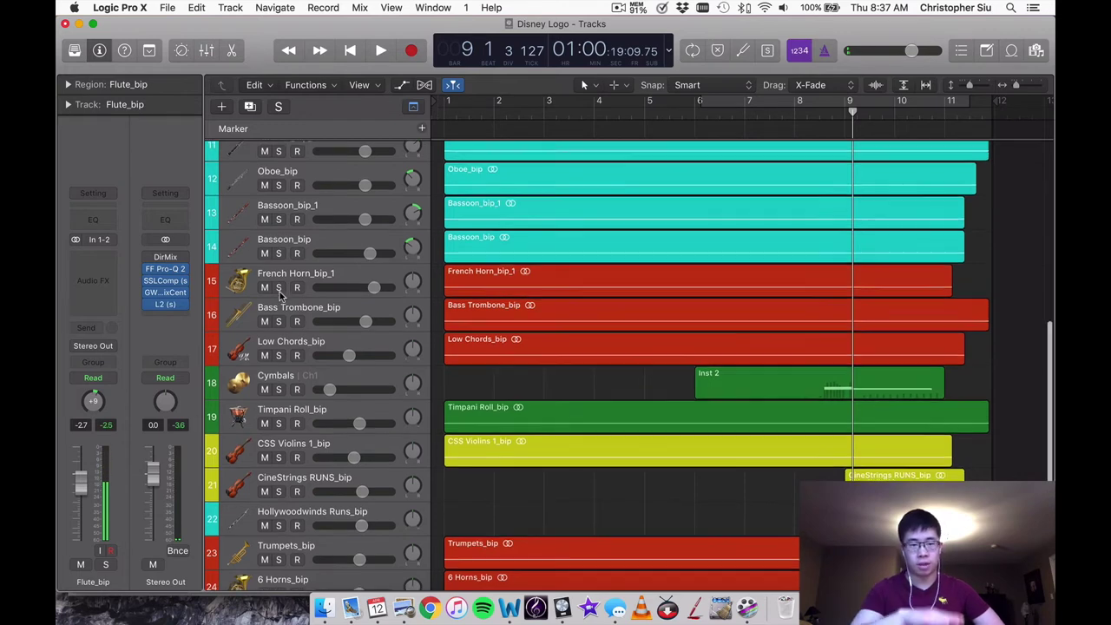
scroll(279, 300, down, 2)
click(278, 303)
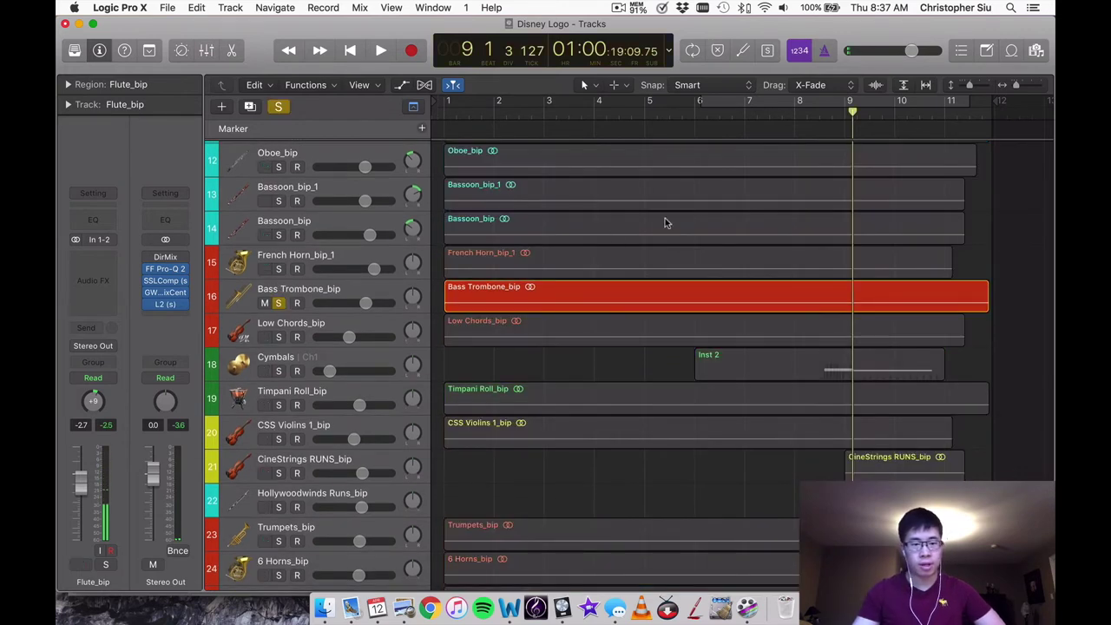
Play Bass Trombone_bip soloed from earlier, unsoloing briefly to compare it with the full mix
key(space)
click(706, 117)
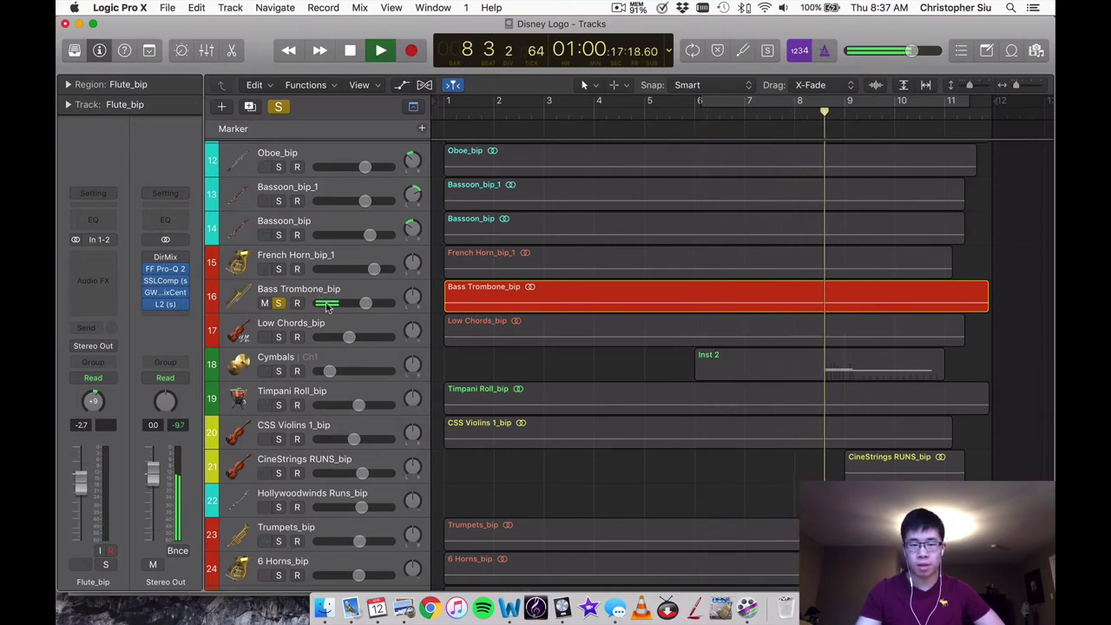
click(278, 303)
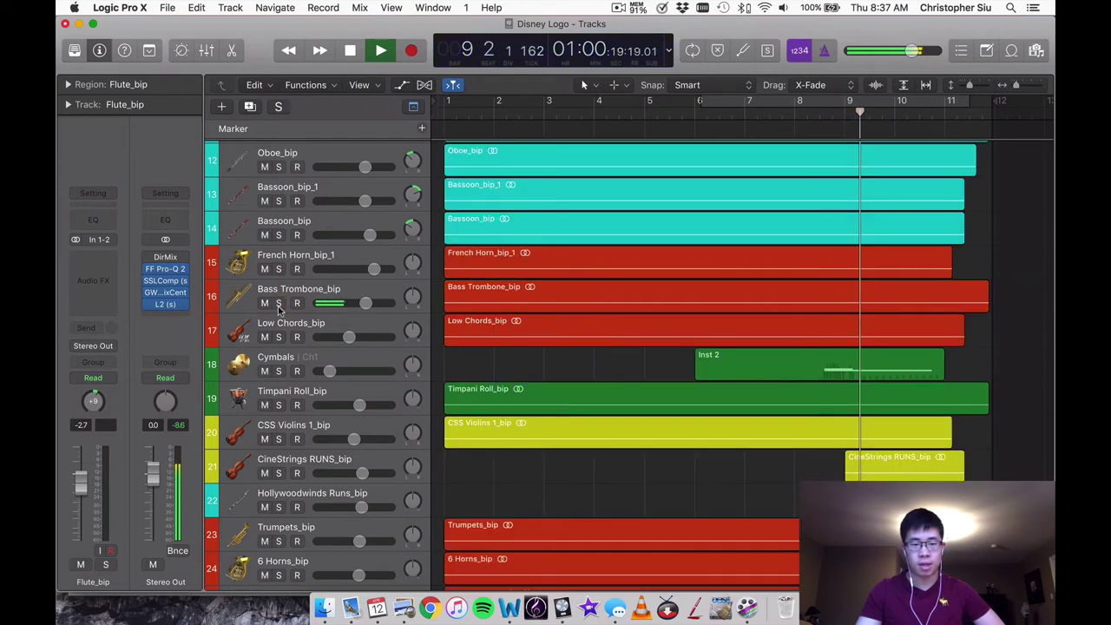
click(278, 303)
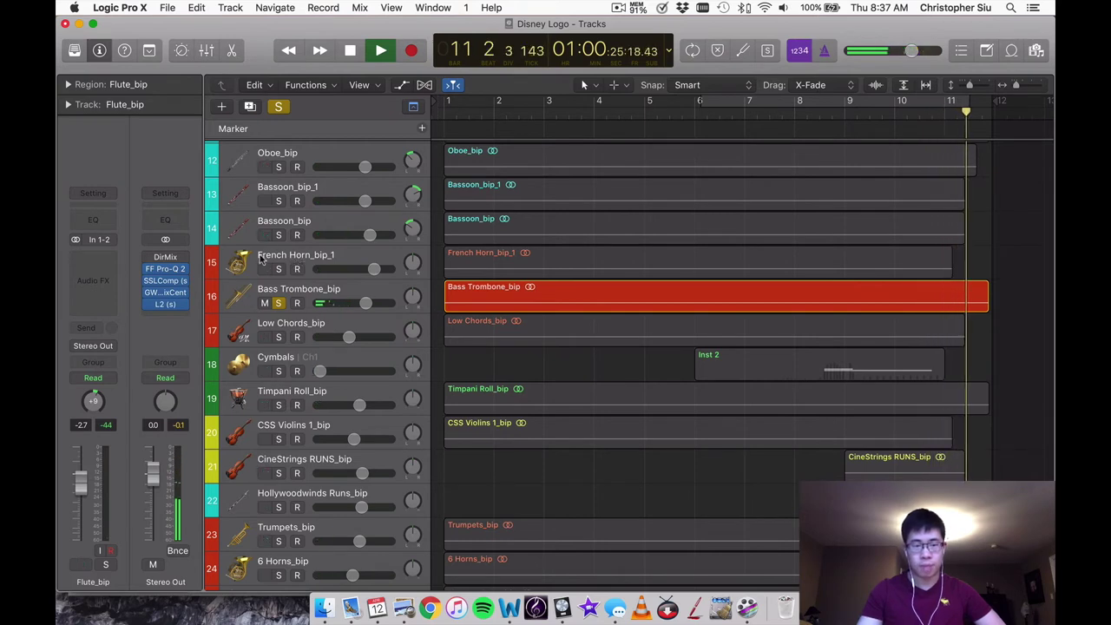
Clear the Bass Trombone solo and play Low Chords_bip soloed from bar 8
click(278, 303)
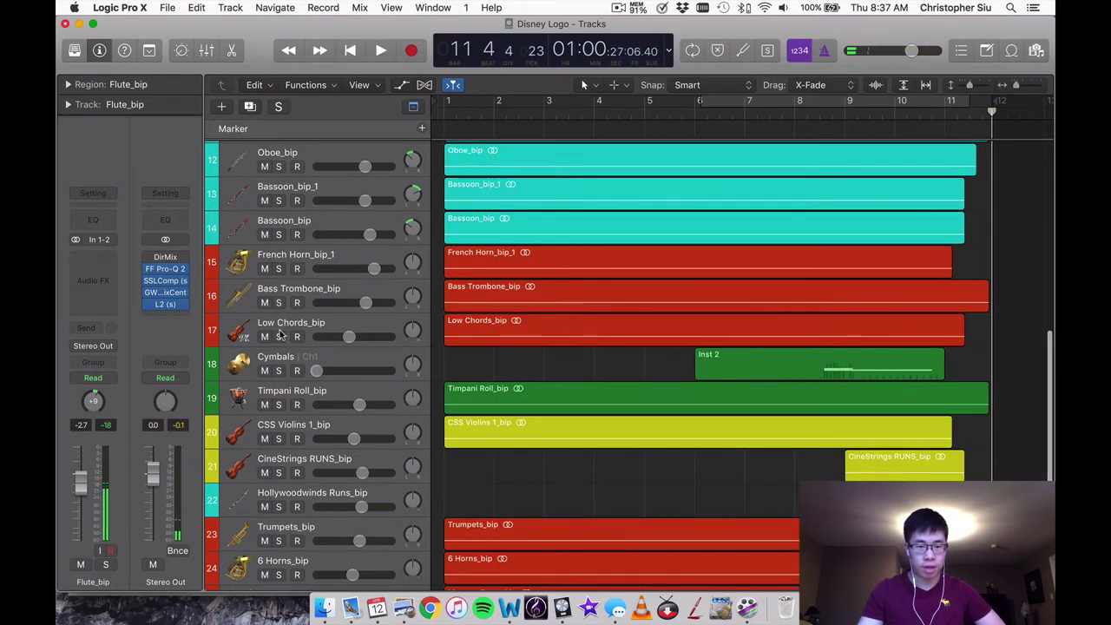
click(278, 329)
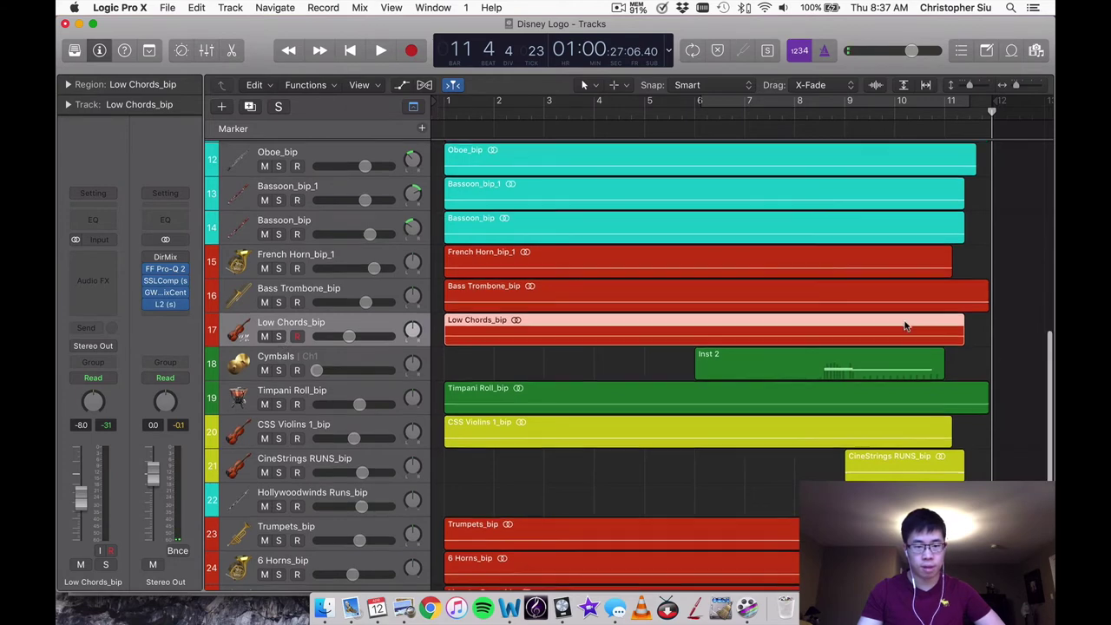
scroll(894, 295, down, 1)
click(795, 103)
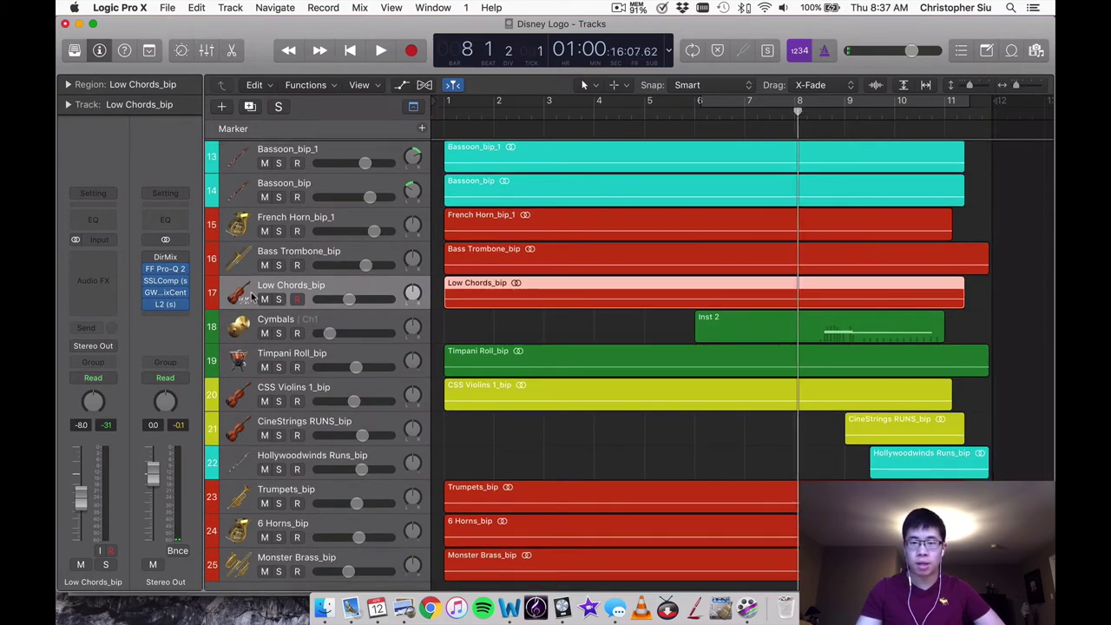
click(278, 300)
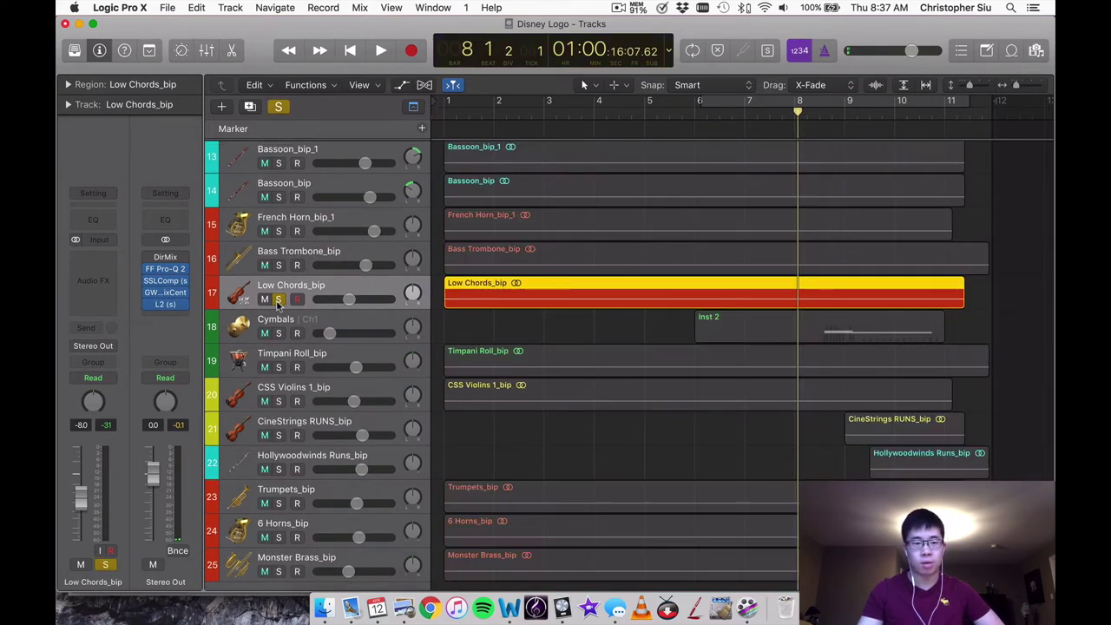
key(space)
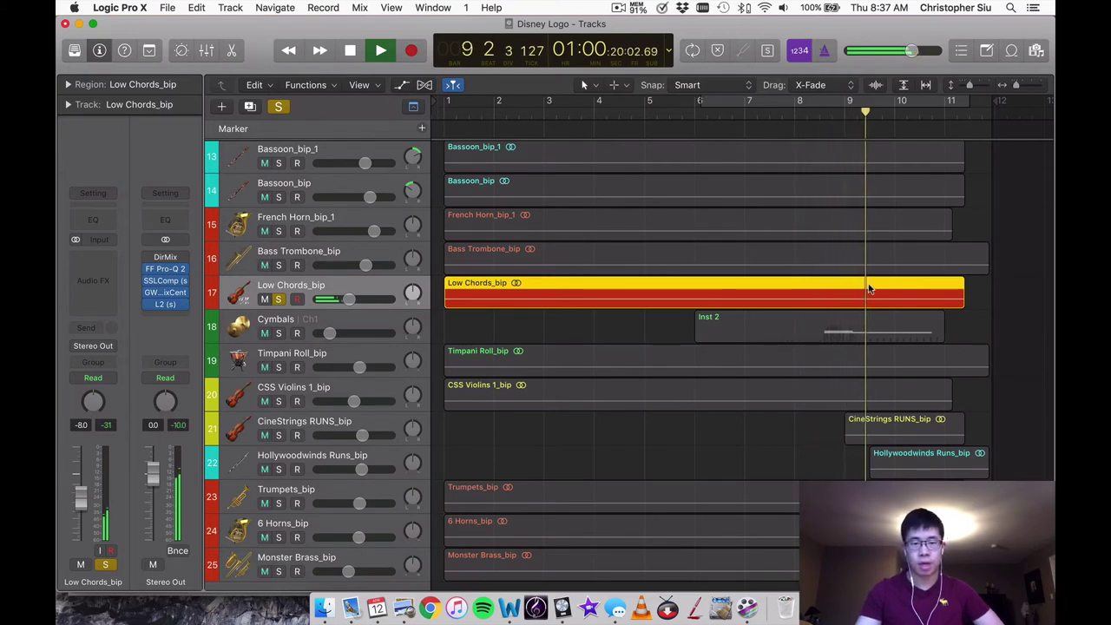
Unsolo Low Chords, play the full cue from bar 6, and solo Timpani Roll_bip
click(279, 299)
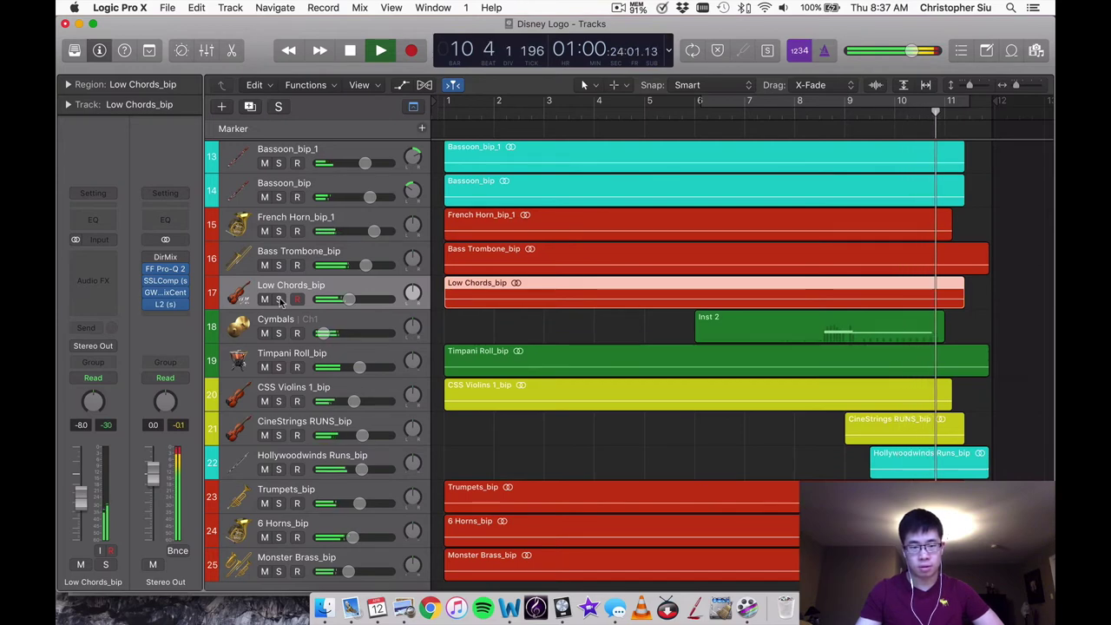
key(space)
scroll(598, 318, down, 1)
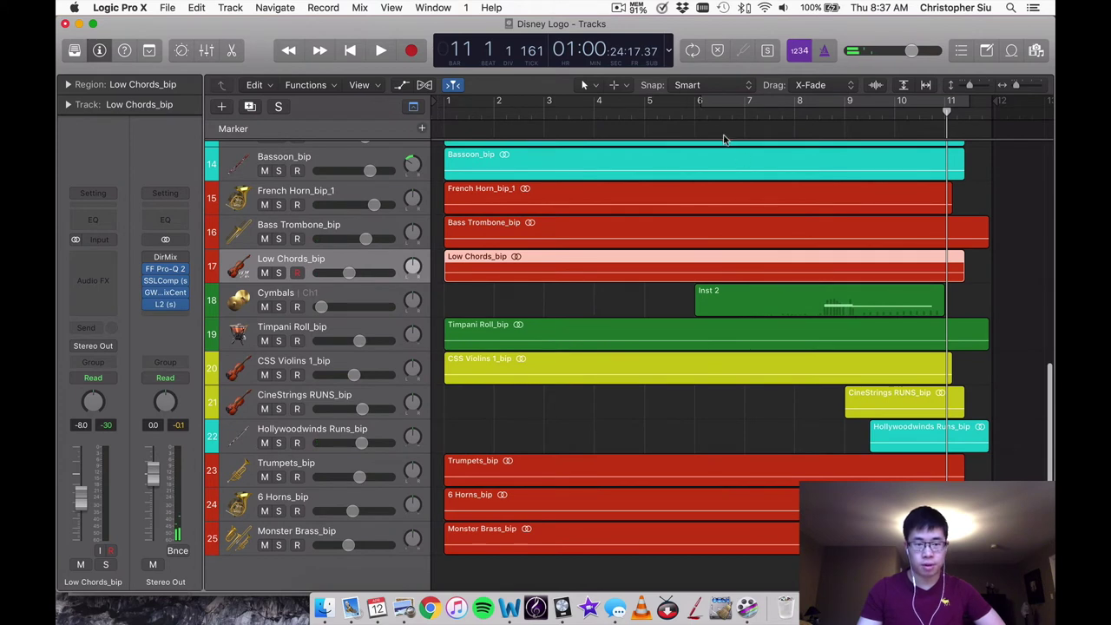
click(708, 112)
key(space)
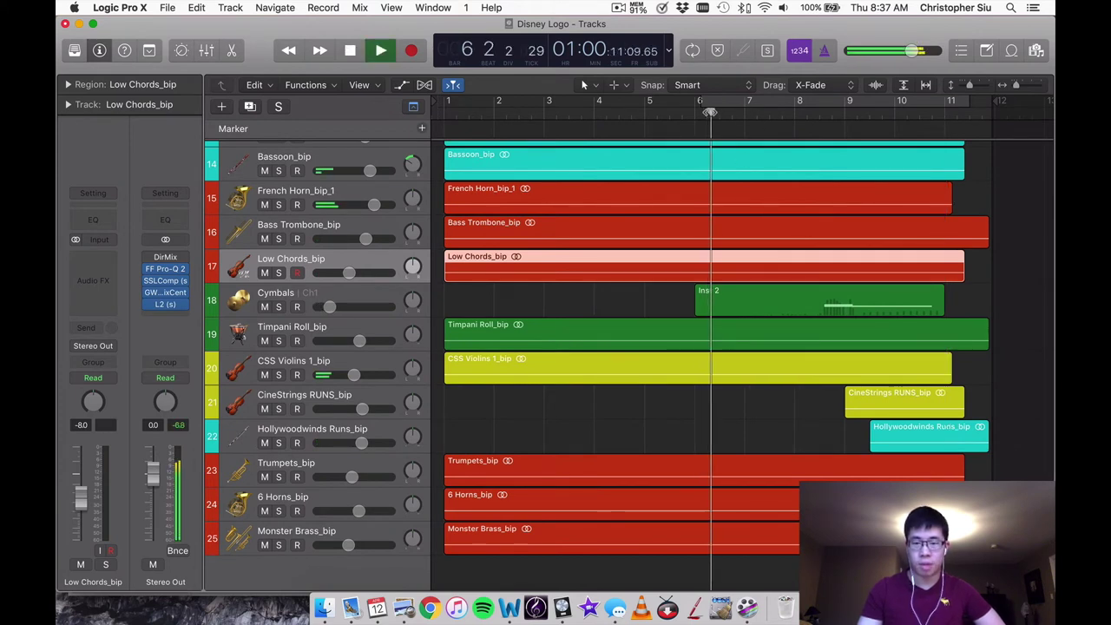
click(278, 341)
Add a Cymbals solo, play the timpani and cymbals from bar 6, then clear all solos
click(278, 308)
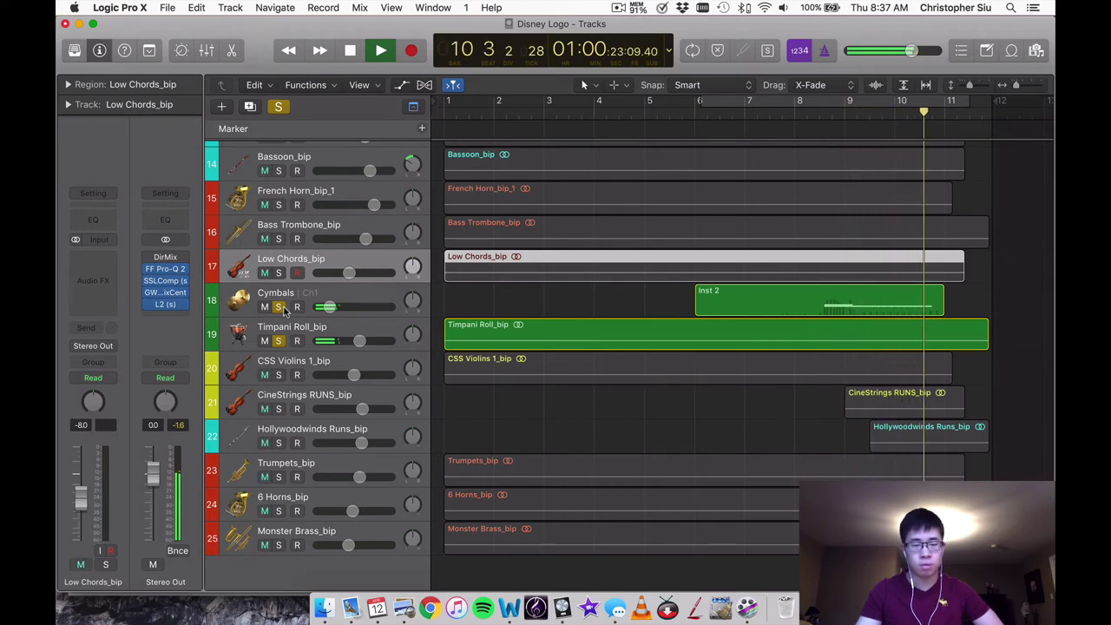
key(space)
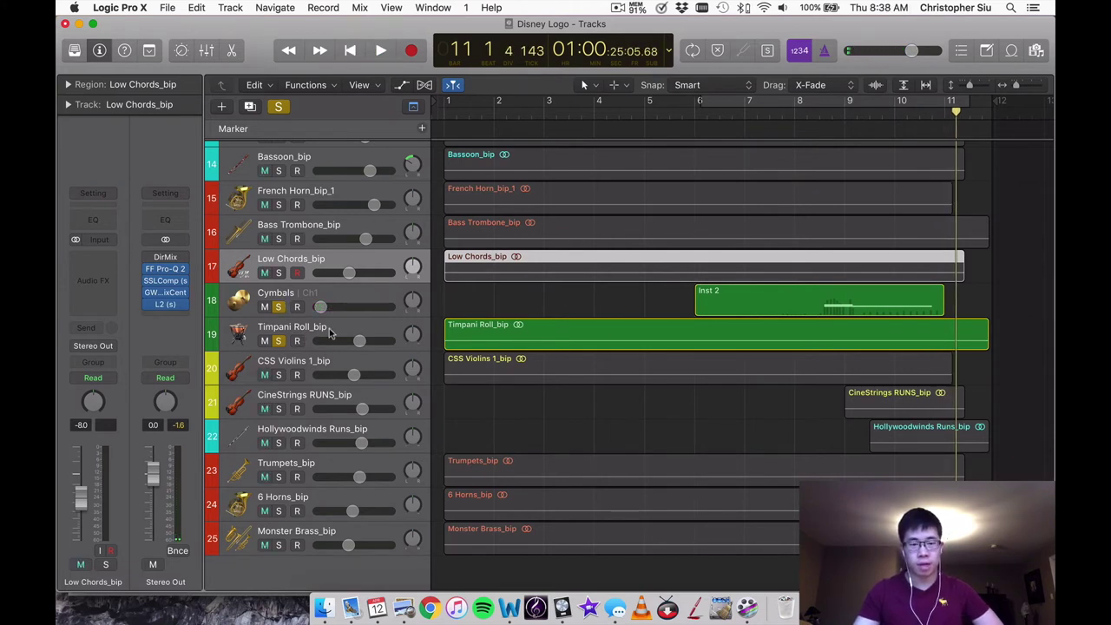
click(745, 113)
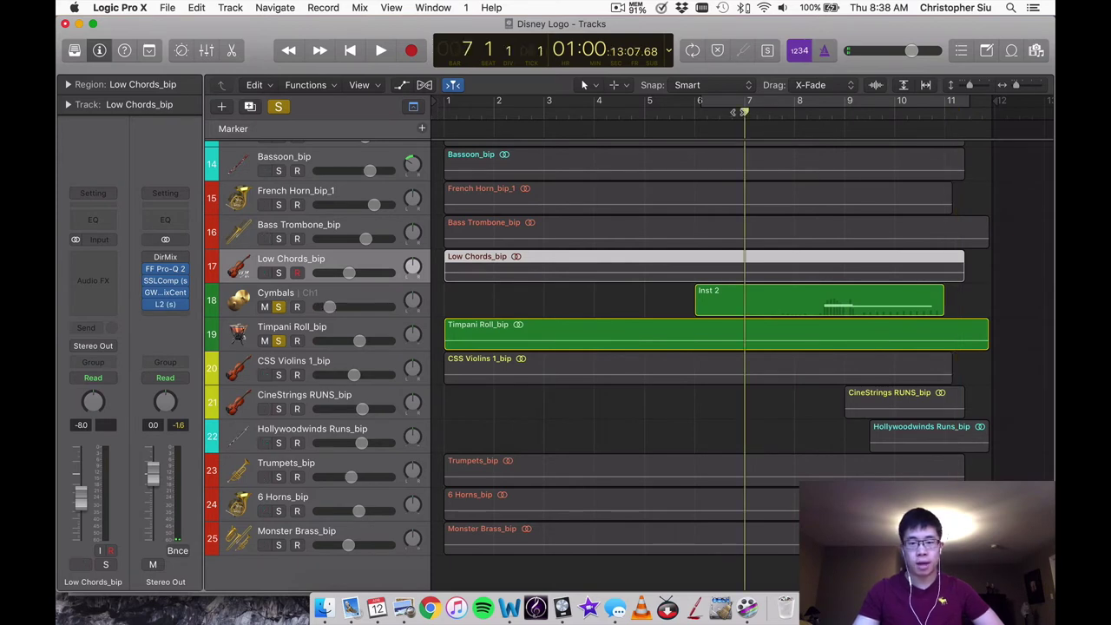
click(720, 112)
click(704, 111)
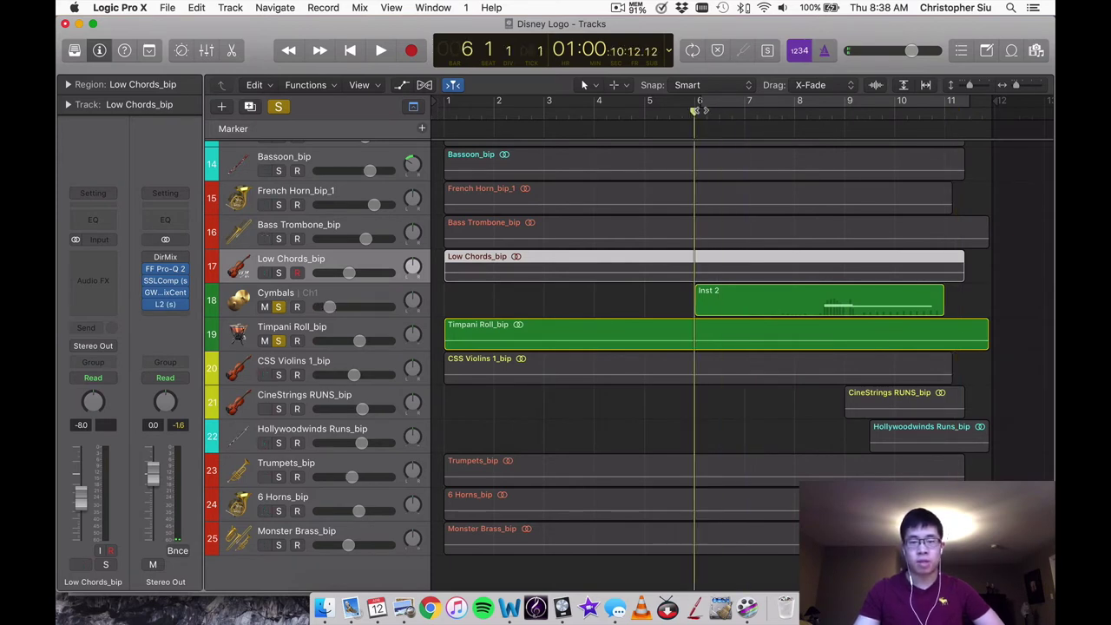
key(space)
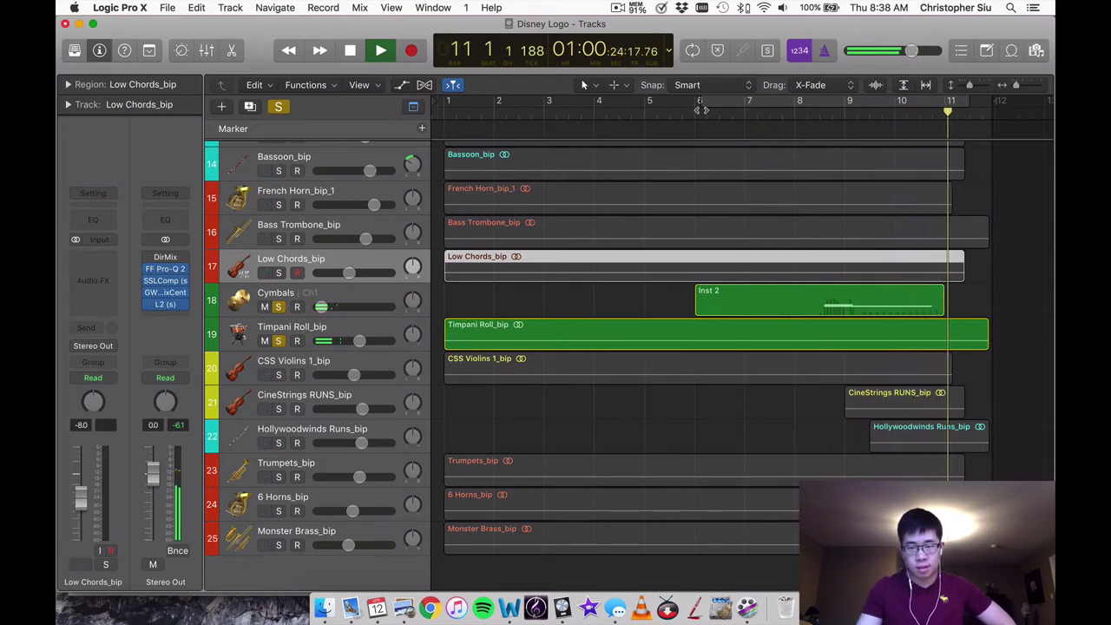
key(space)
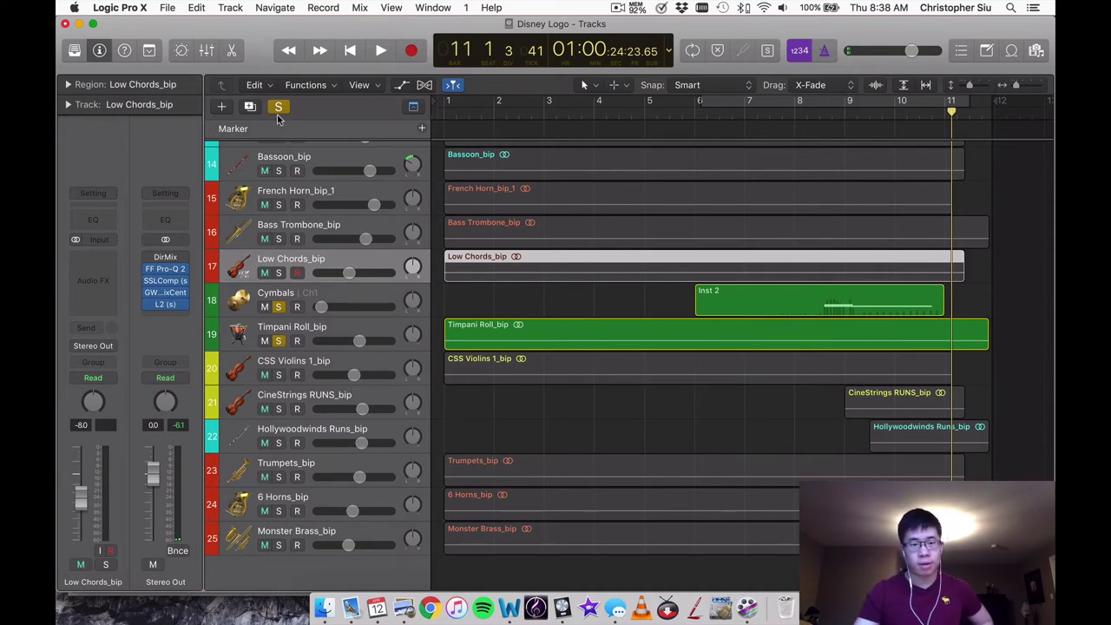
click(278, 113)
Solo CineStrings RUNS_bip and Hollywoodwinds Runs_bip and play them together from about bar 9
click(310, 367)
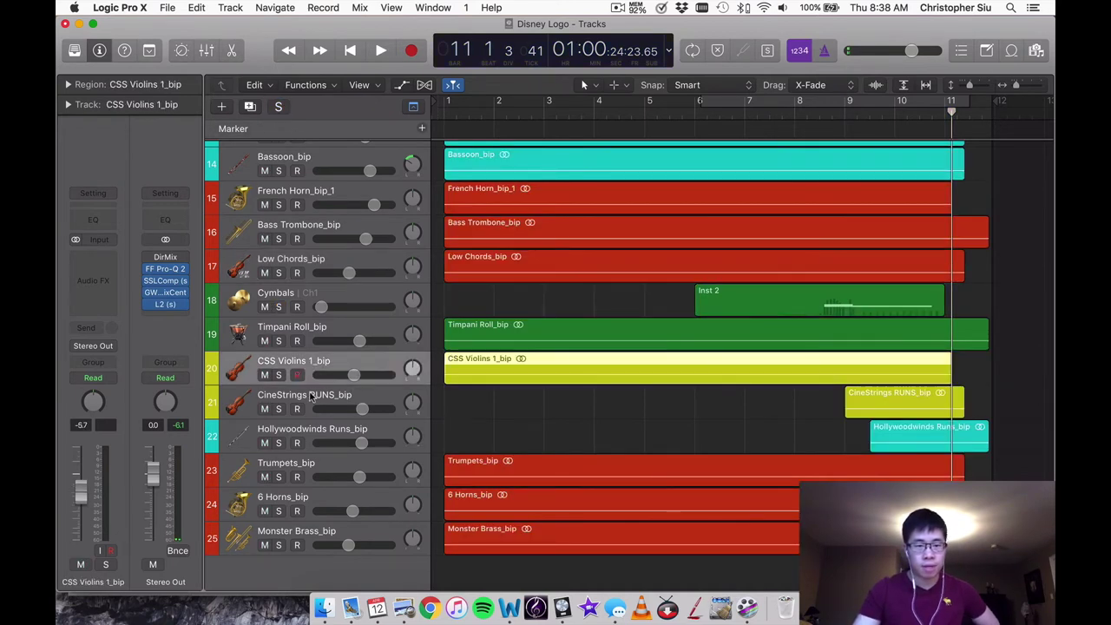
click(309, 399)
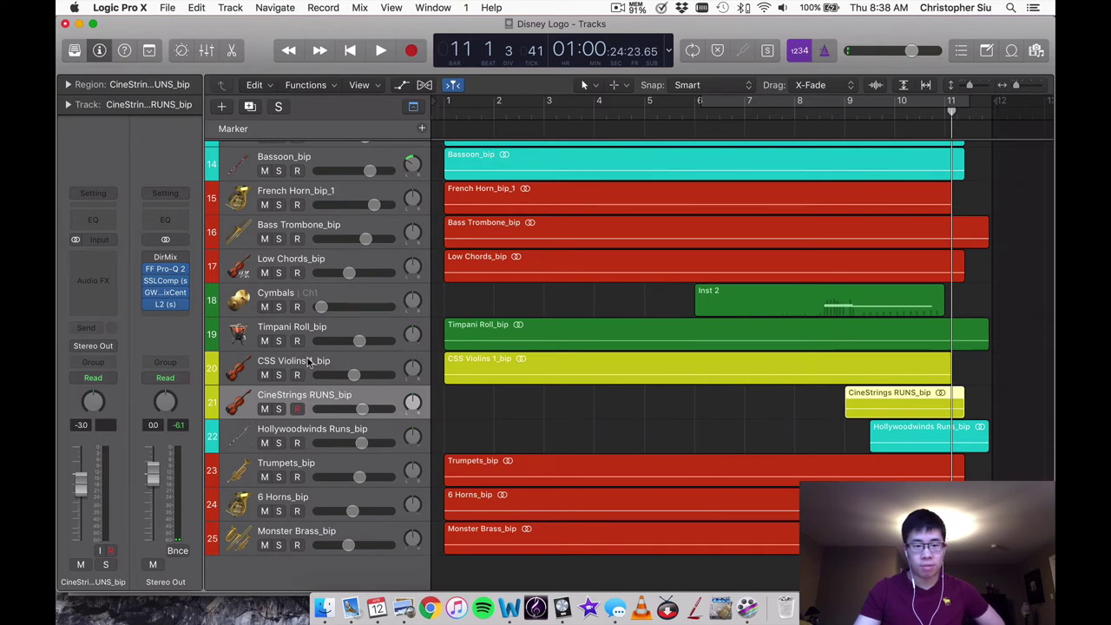
click(306, 425)
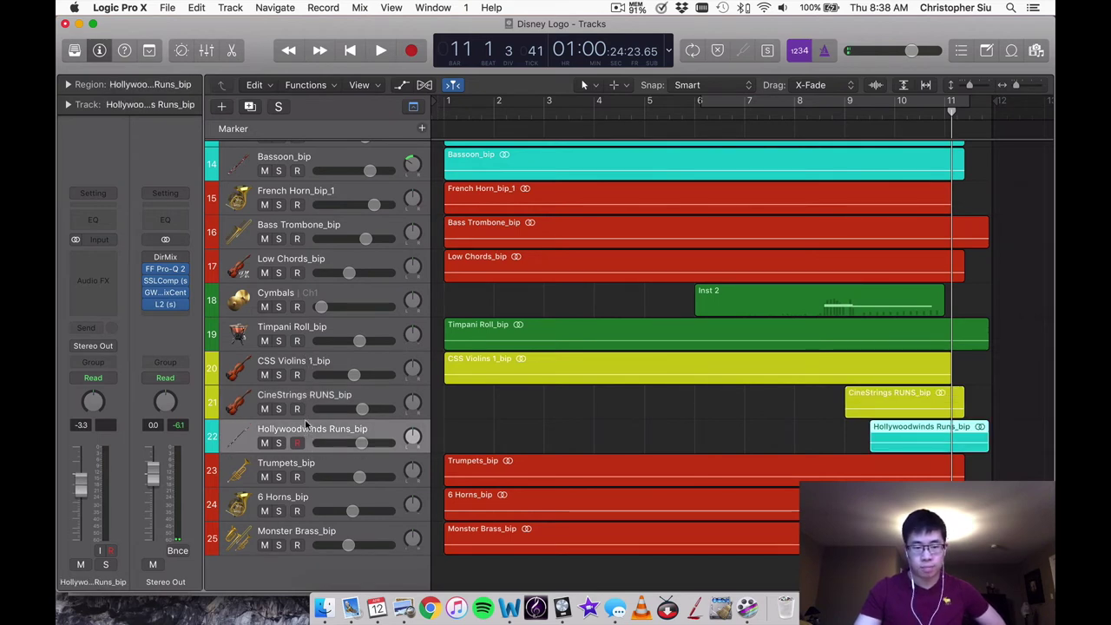
click(309, 405)
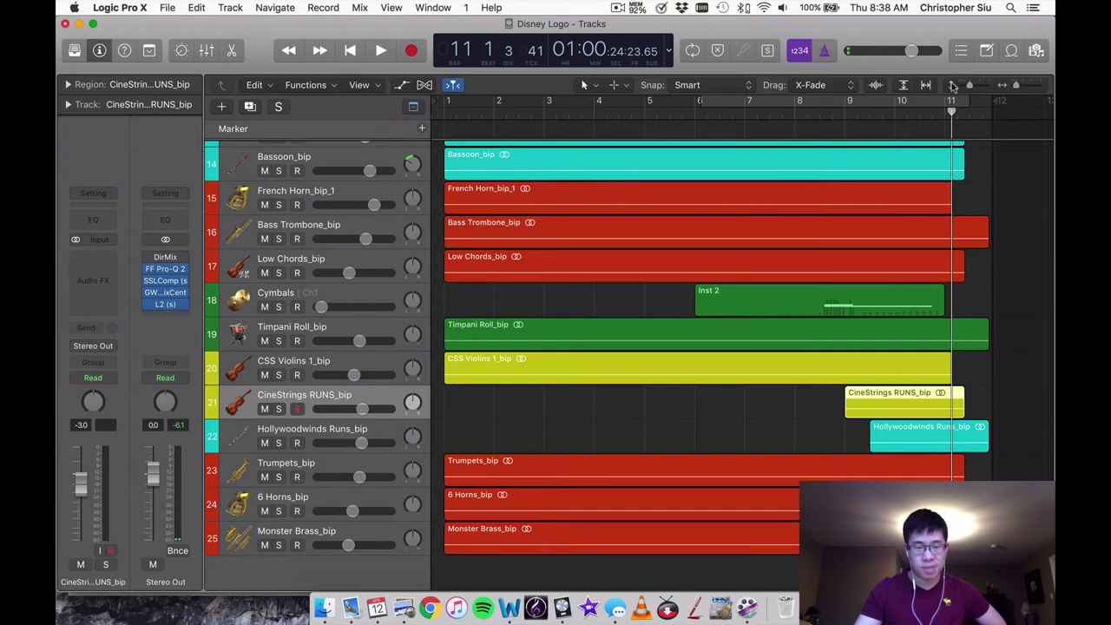
click(858, 112)
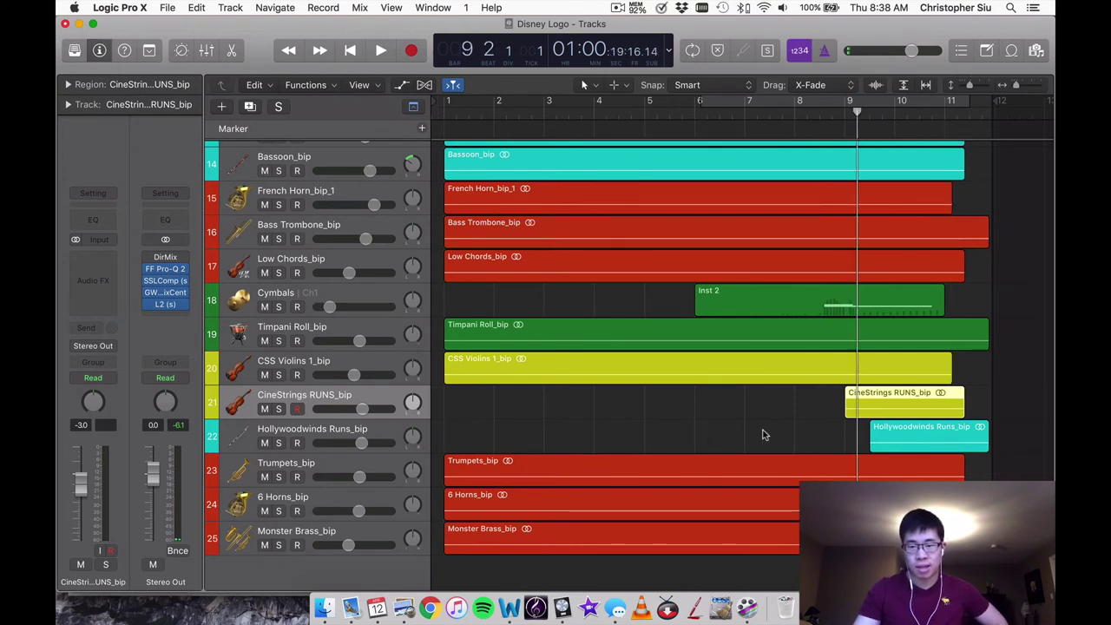
click(277, 443)
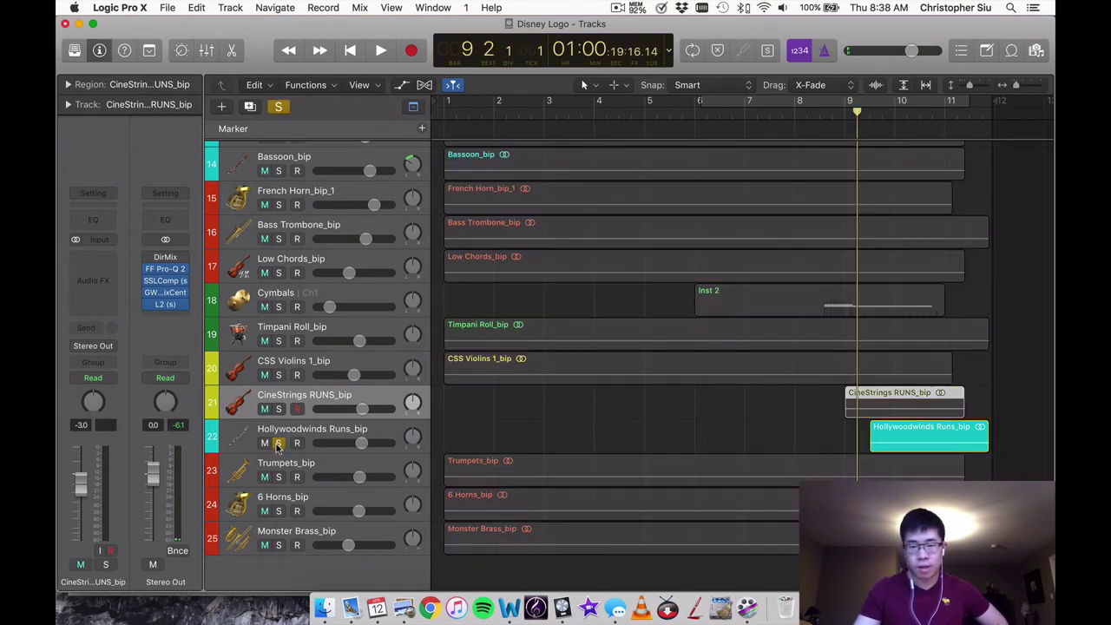
click(278, 408)
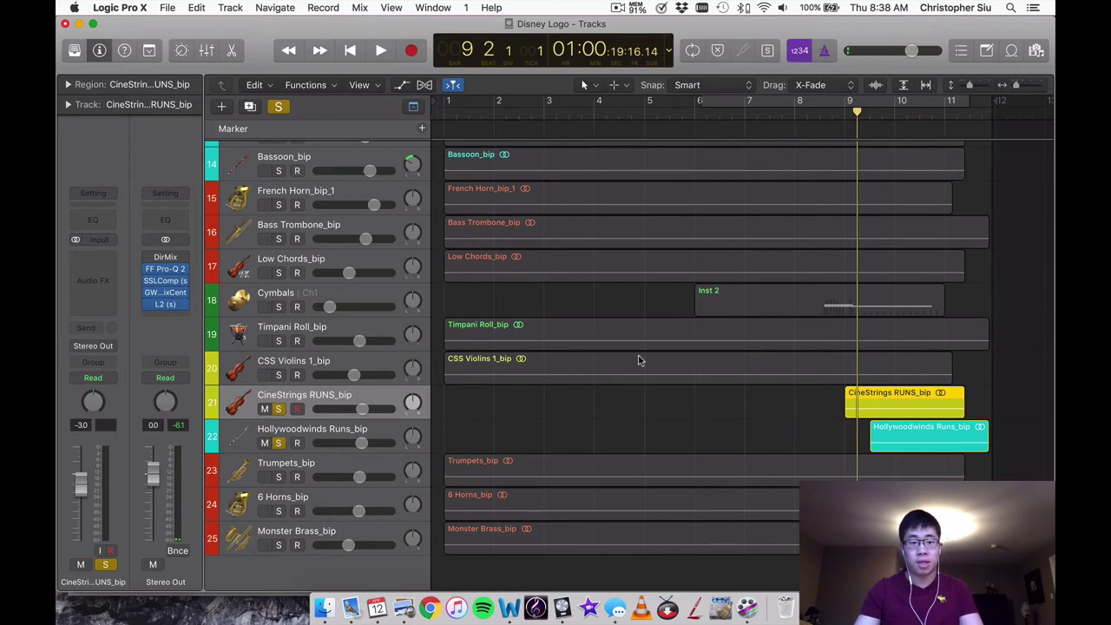
key(space)
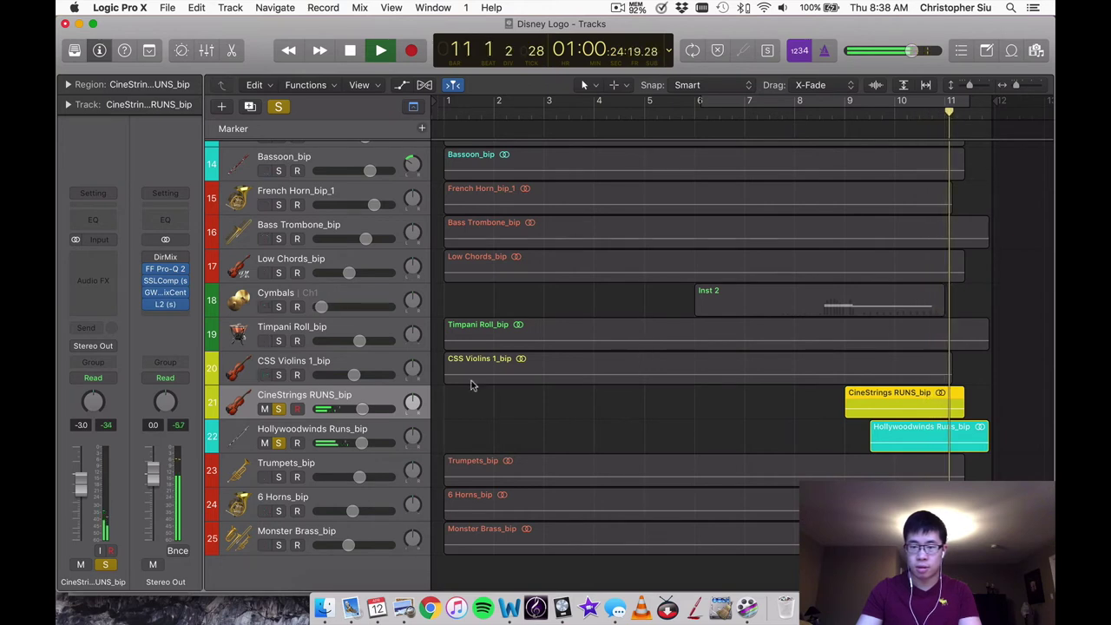
key(space)
Unsolo Hollywoodwinds and play the CineStrings runs alone from just before bar 10
click(279, 443)
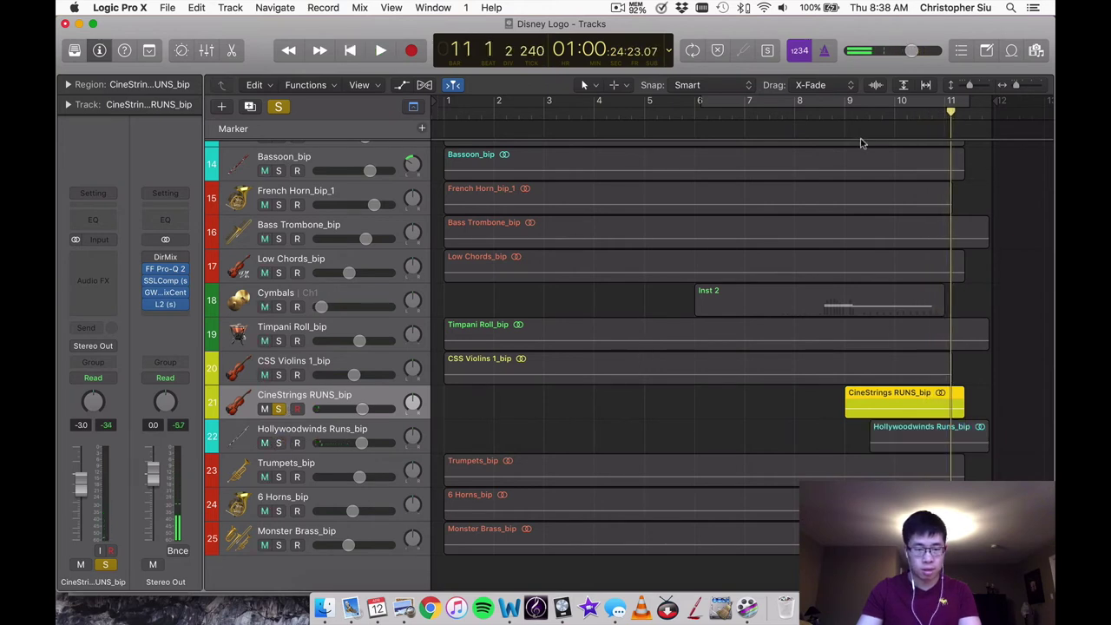
click(881, 106)
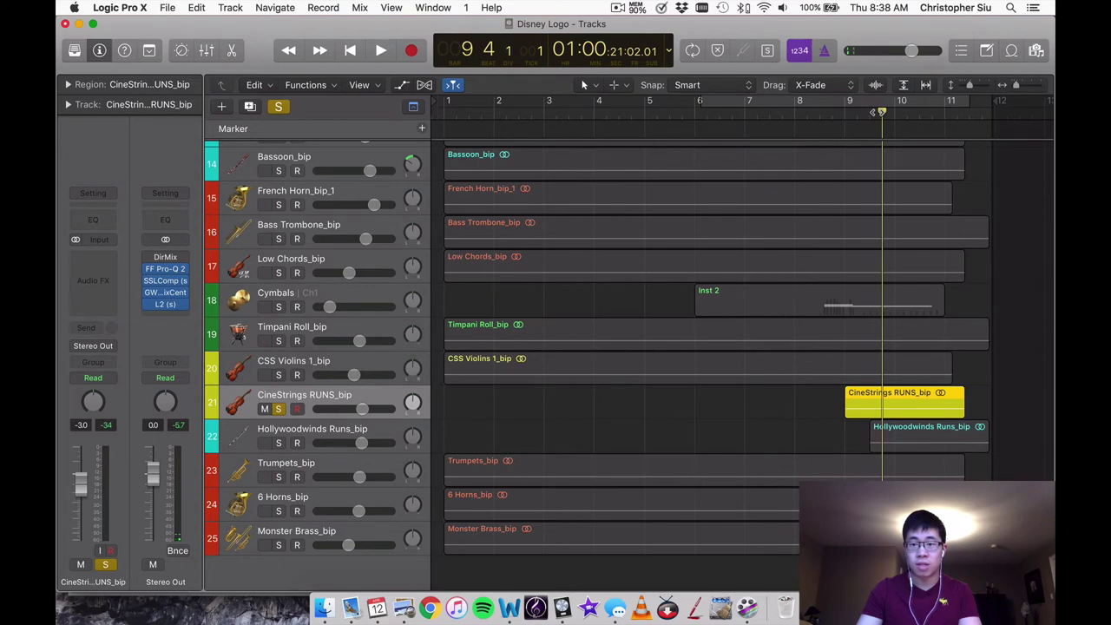
key(space)
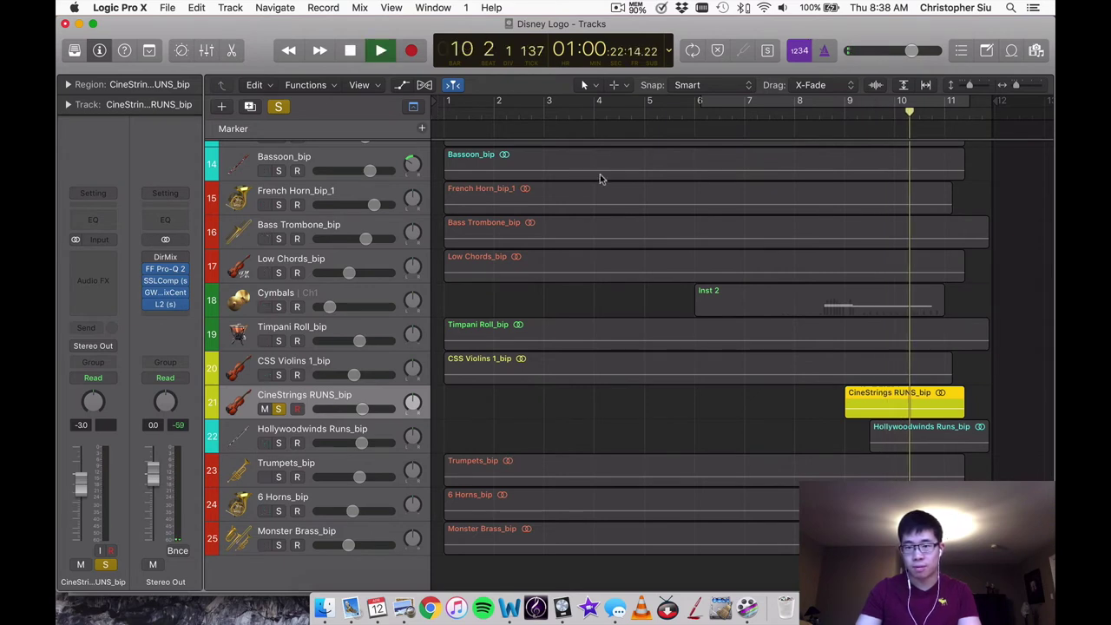
key(space)
Play Hollywoodwinds Runs_bip alone from bar 9 beat 4, then clear its solo
click(279, 408)
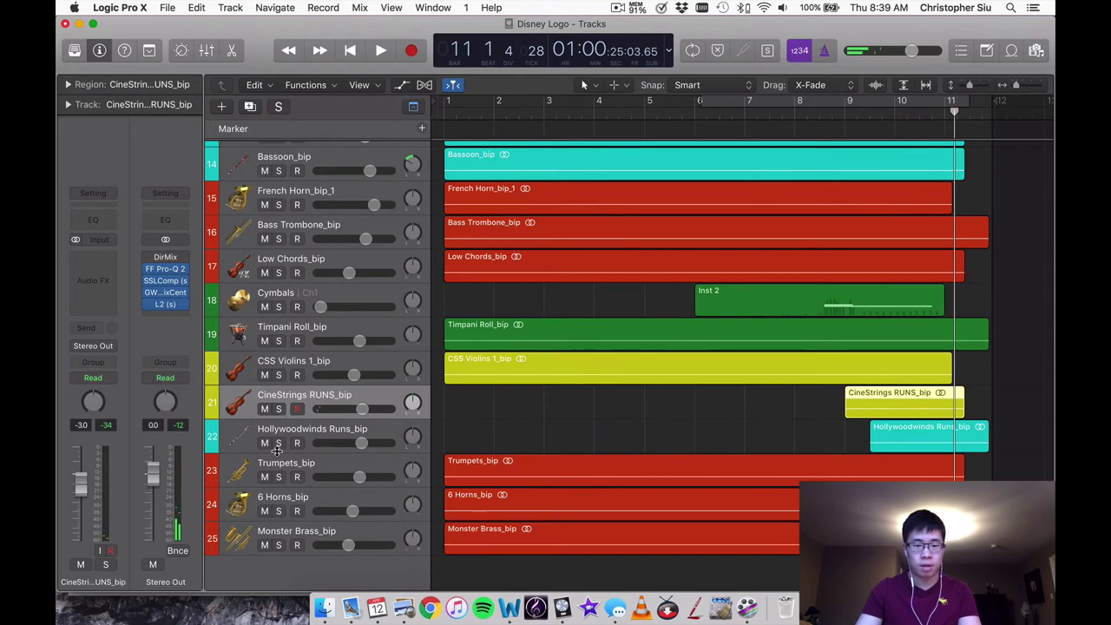
click(278, 443)
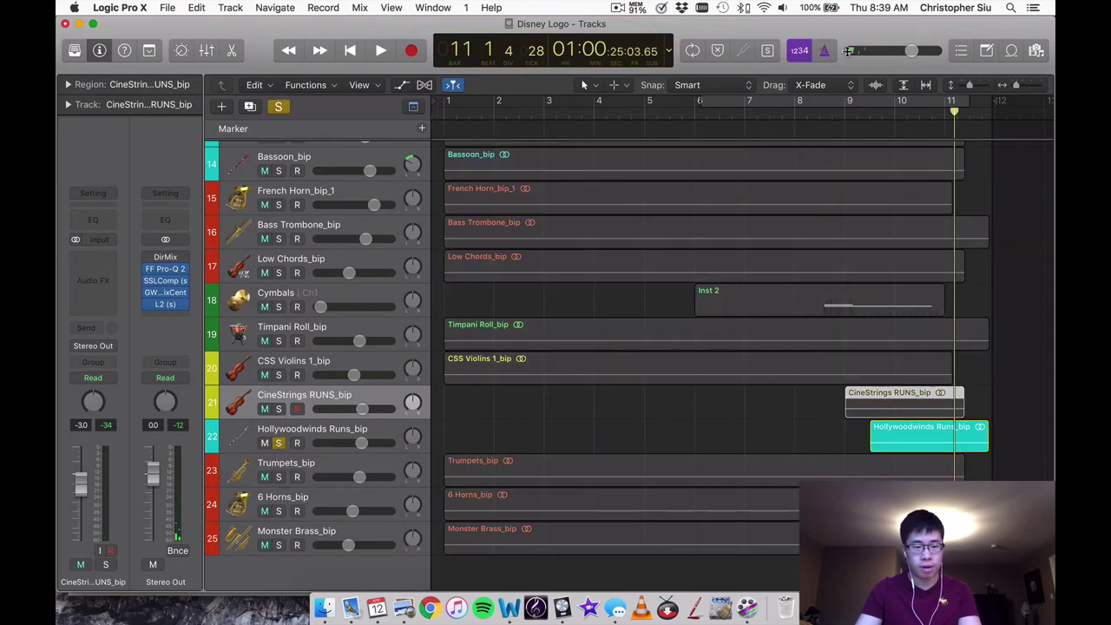
click(881, 113)
key(space)
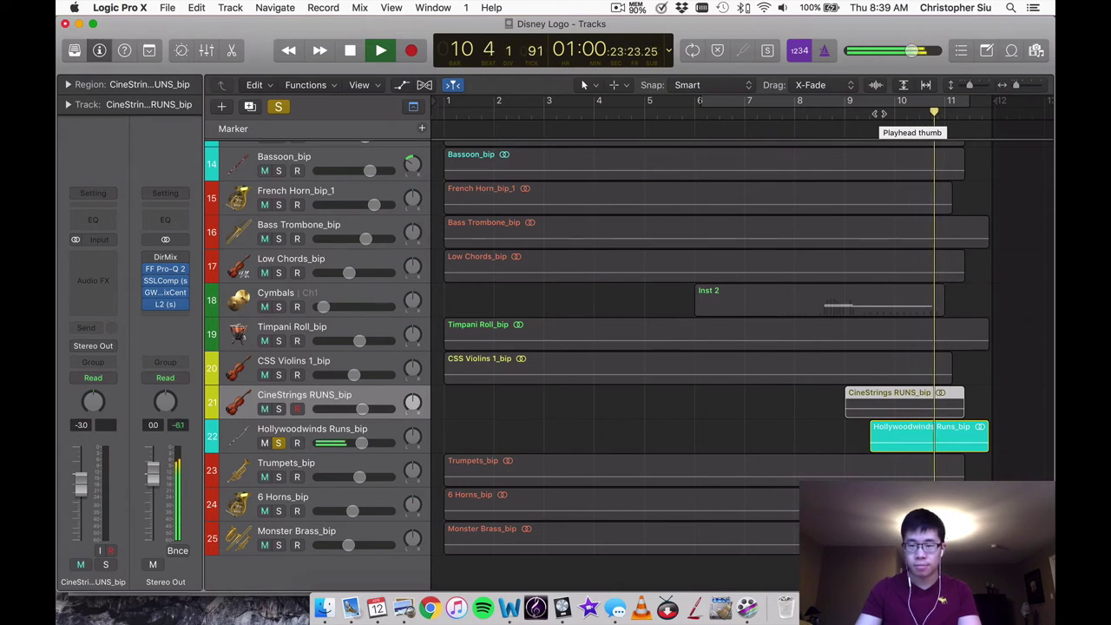
key(space)
click(278, 443)
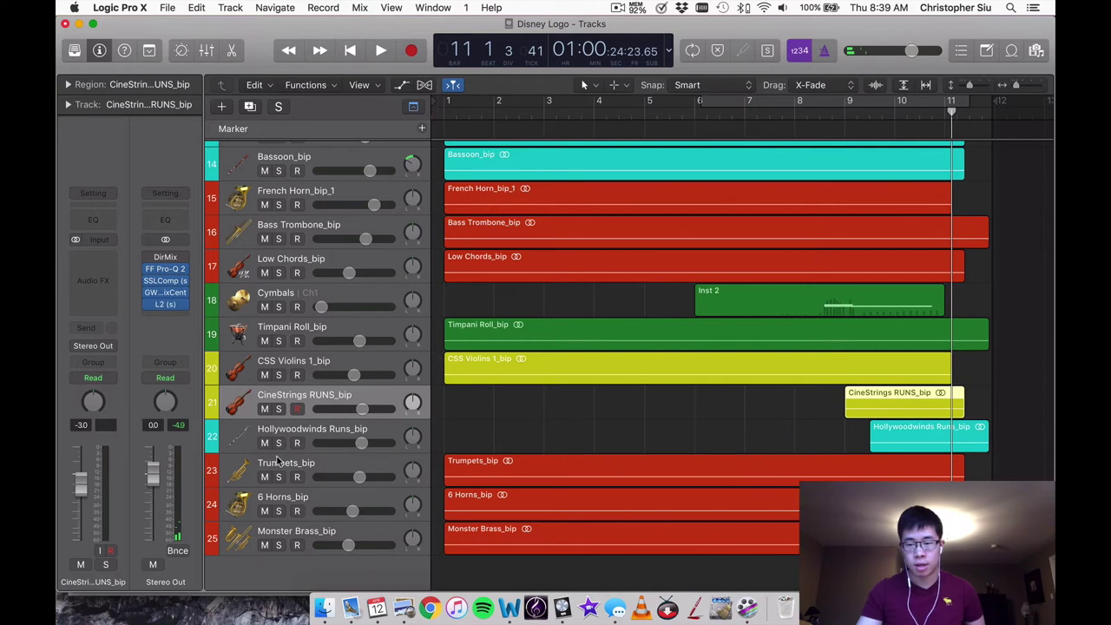
click(275, 429)
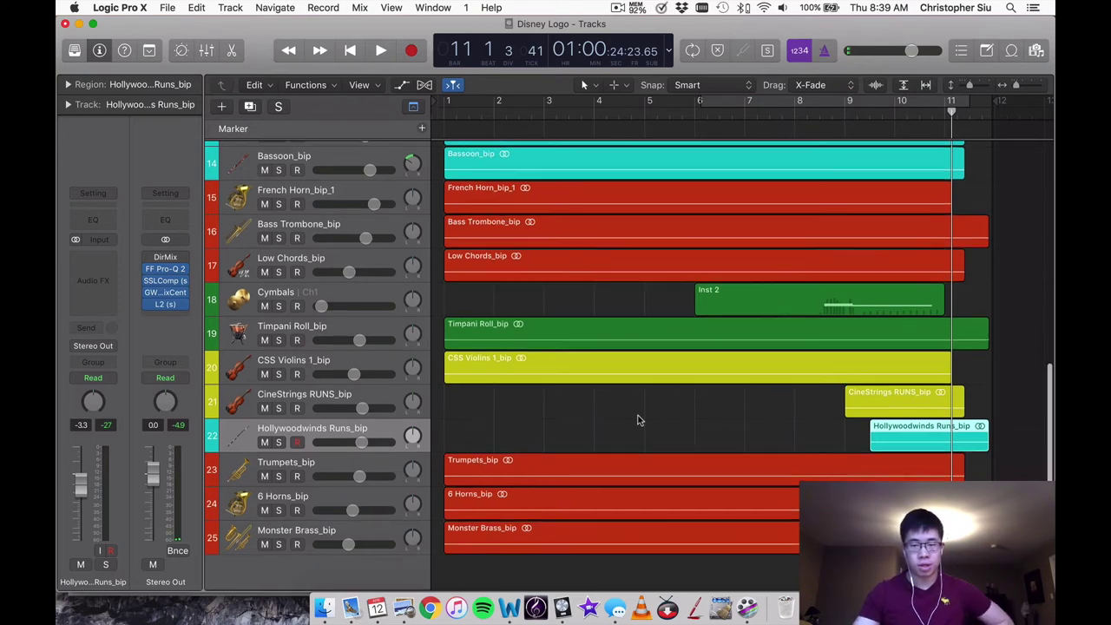
scroll(639, 422, down, 2)
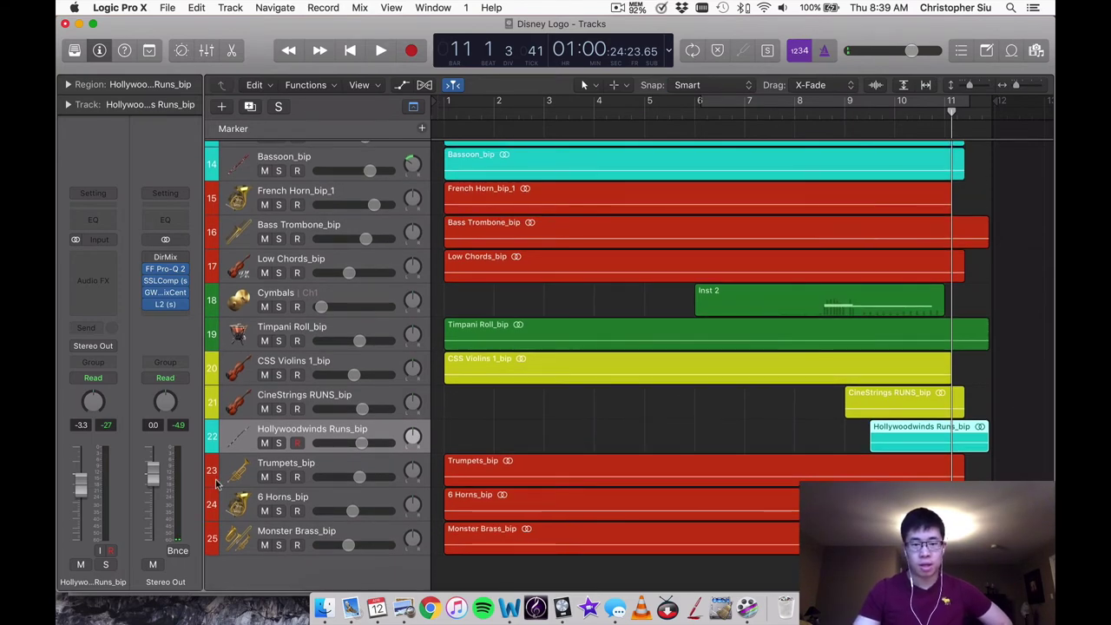
click(241, 481)
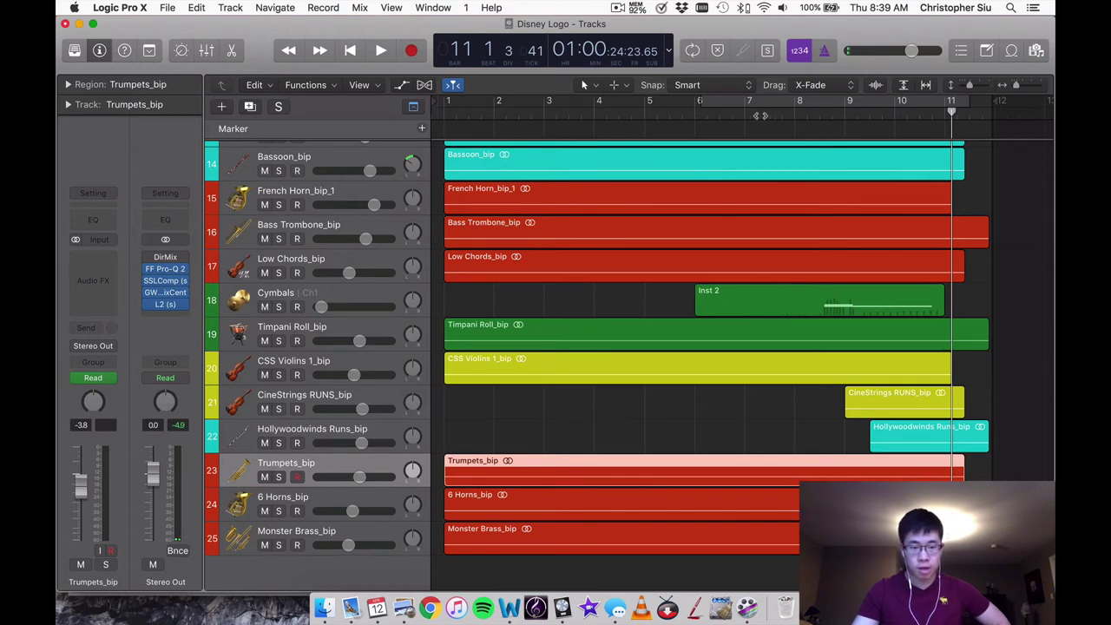
drag(759, 115, 745, 114)
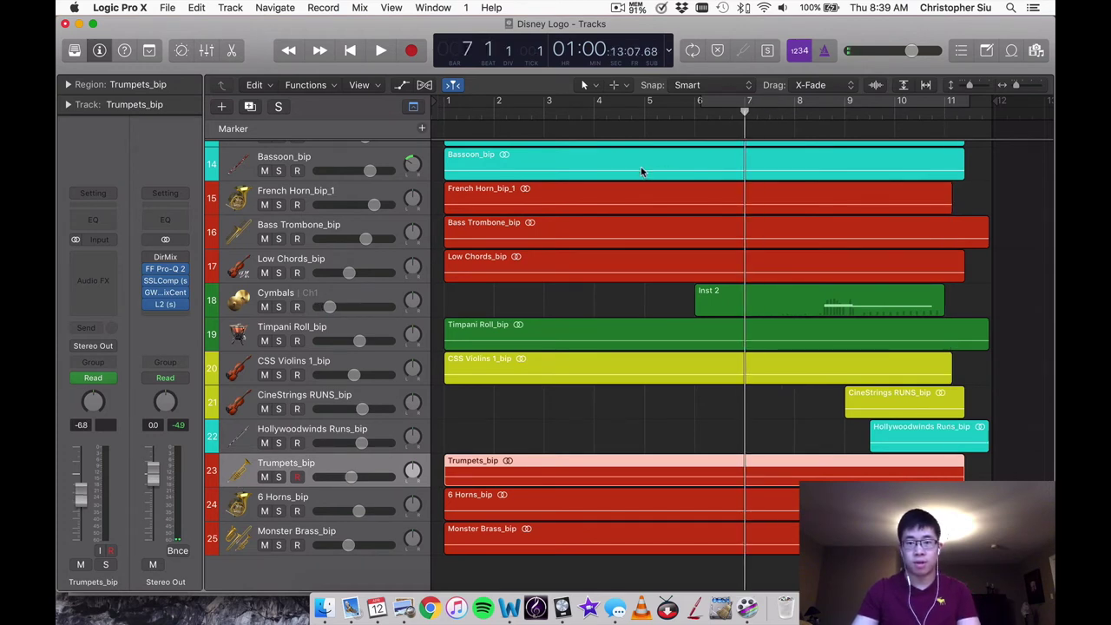
click(670, 108)
key(space)
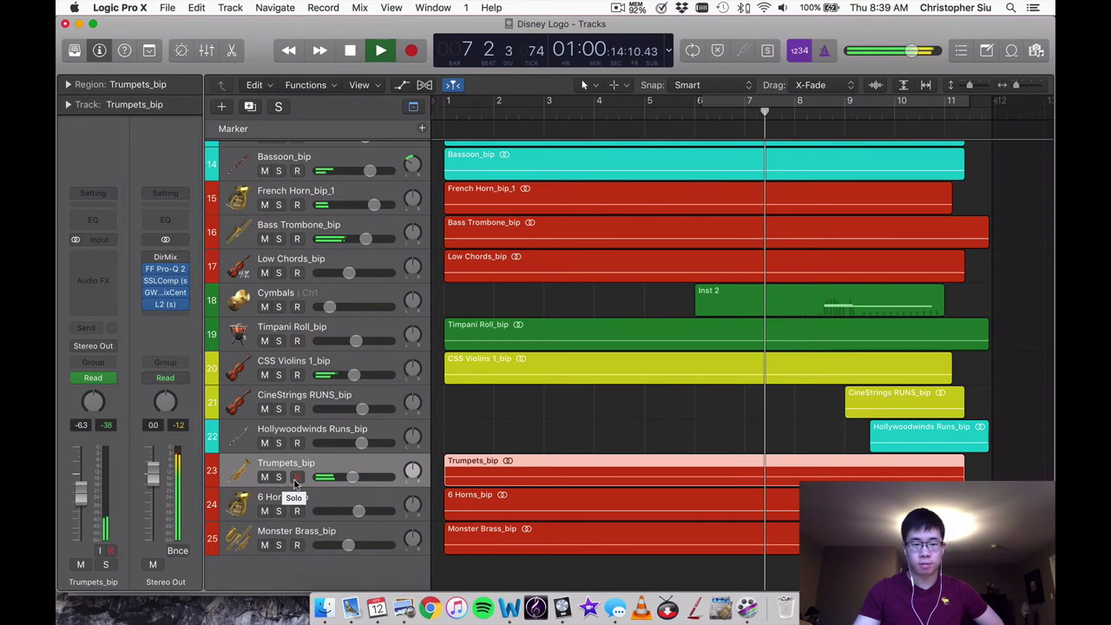
click(279, 478)
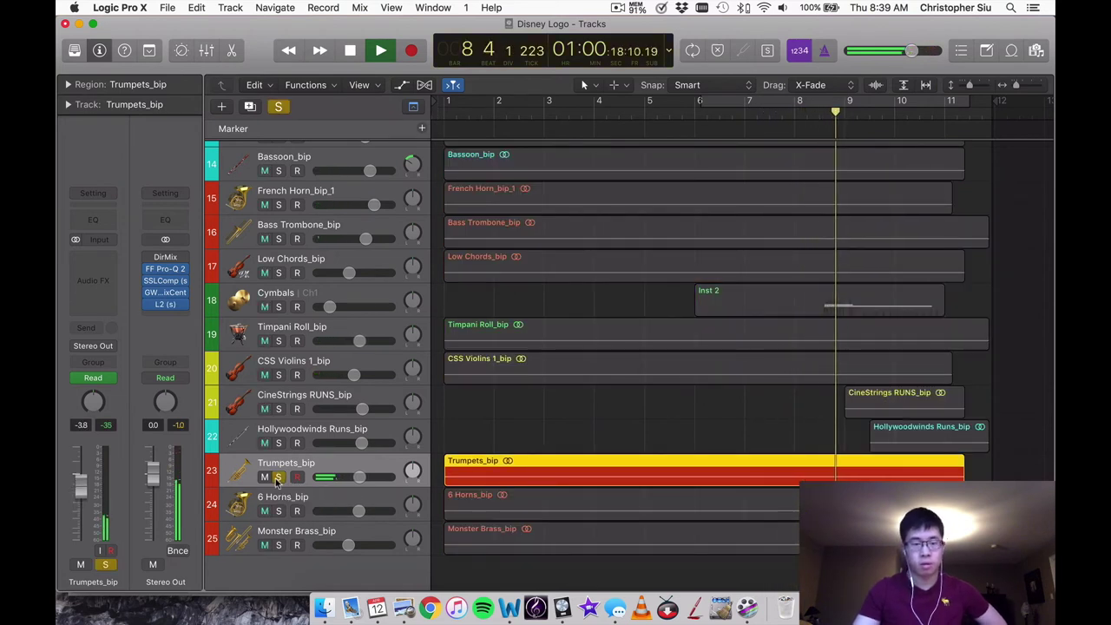
click(279, 477)
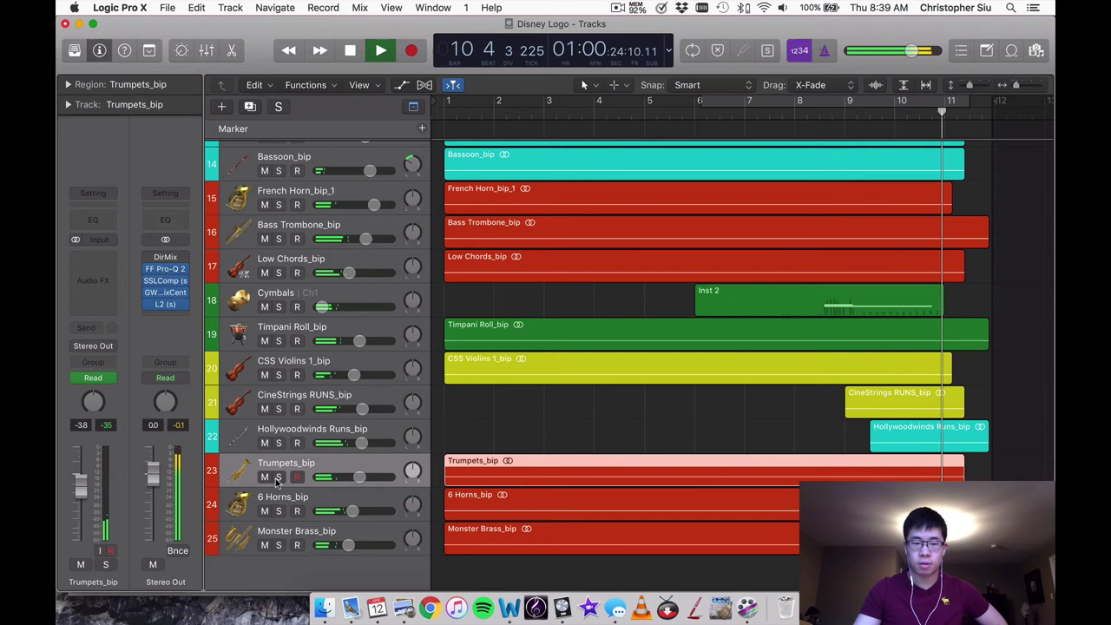
key(space)
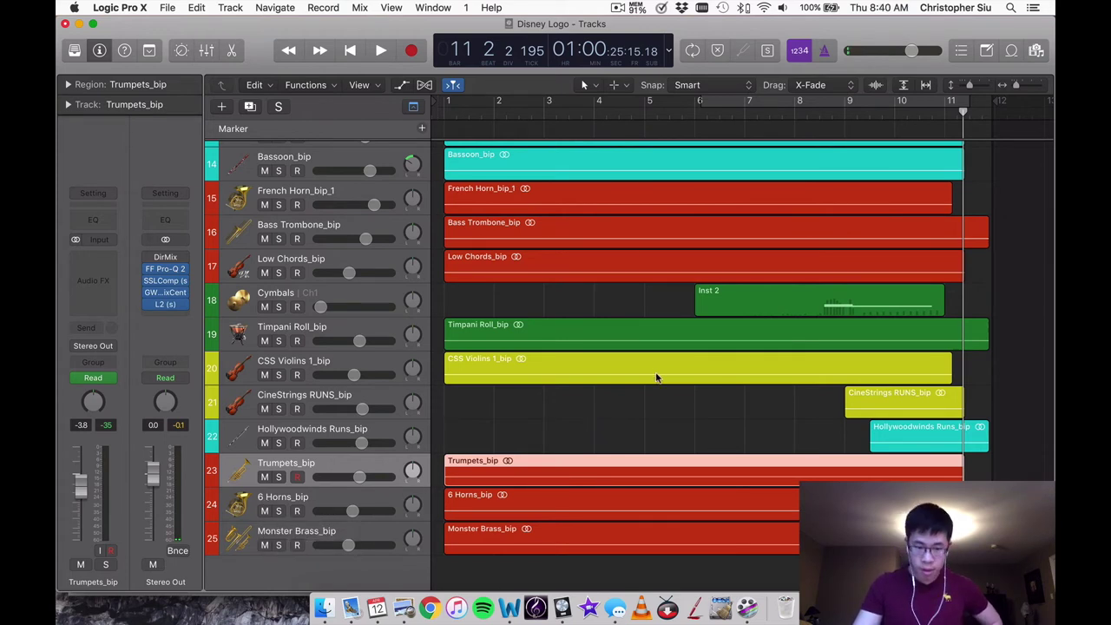
click(312, 509)
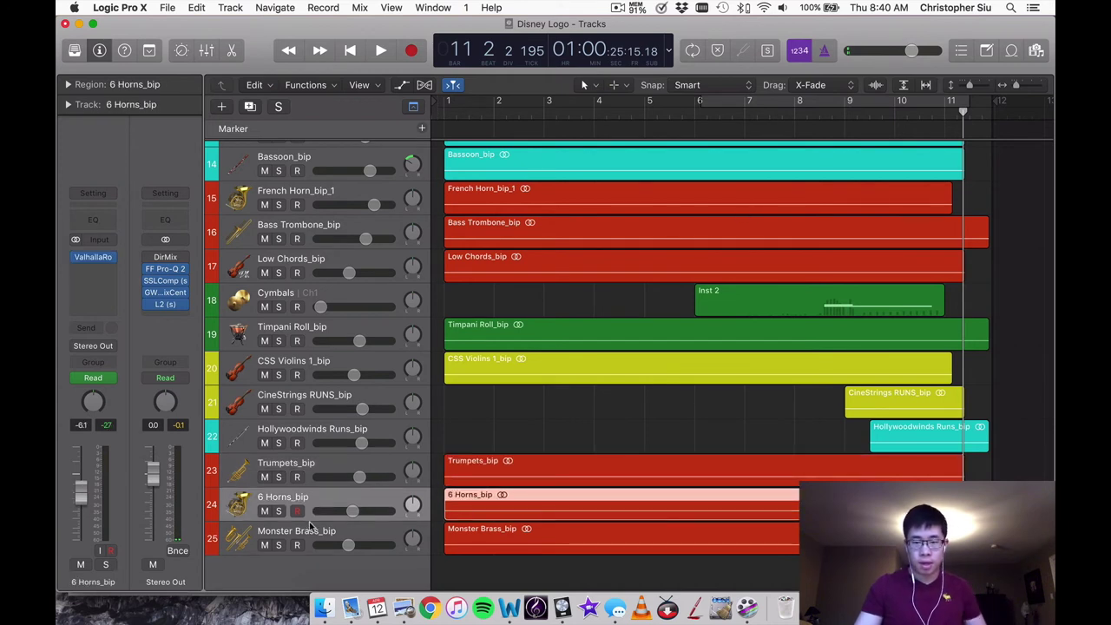
click(278, 511)
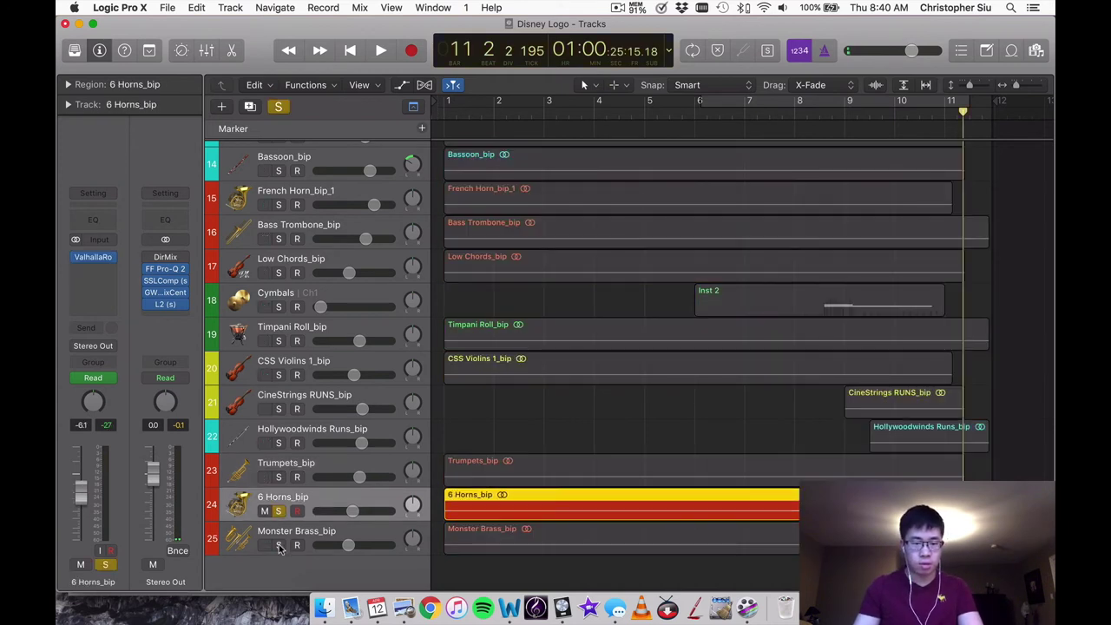
click(278, 545)
click(743, 104)
key(space)
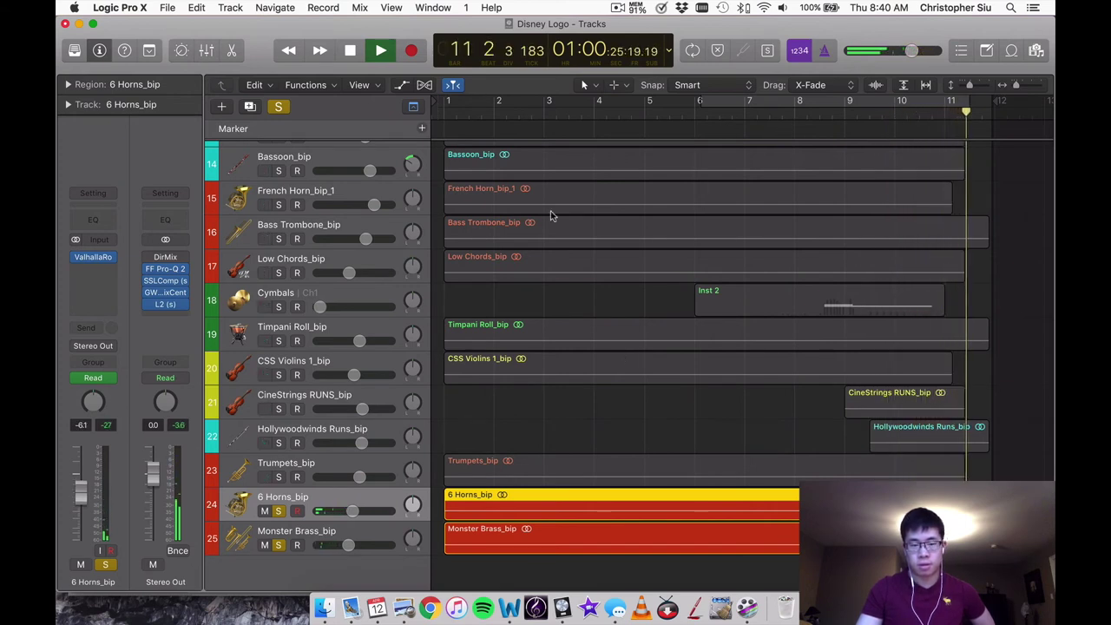
key(space)
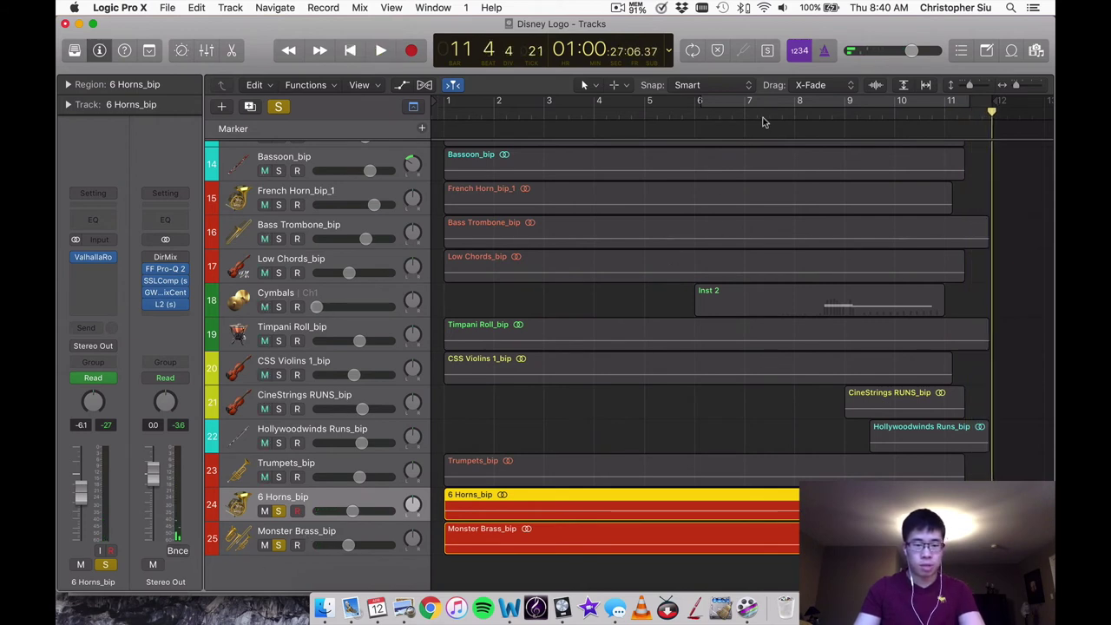
click(767, 118)
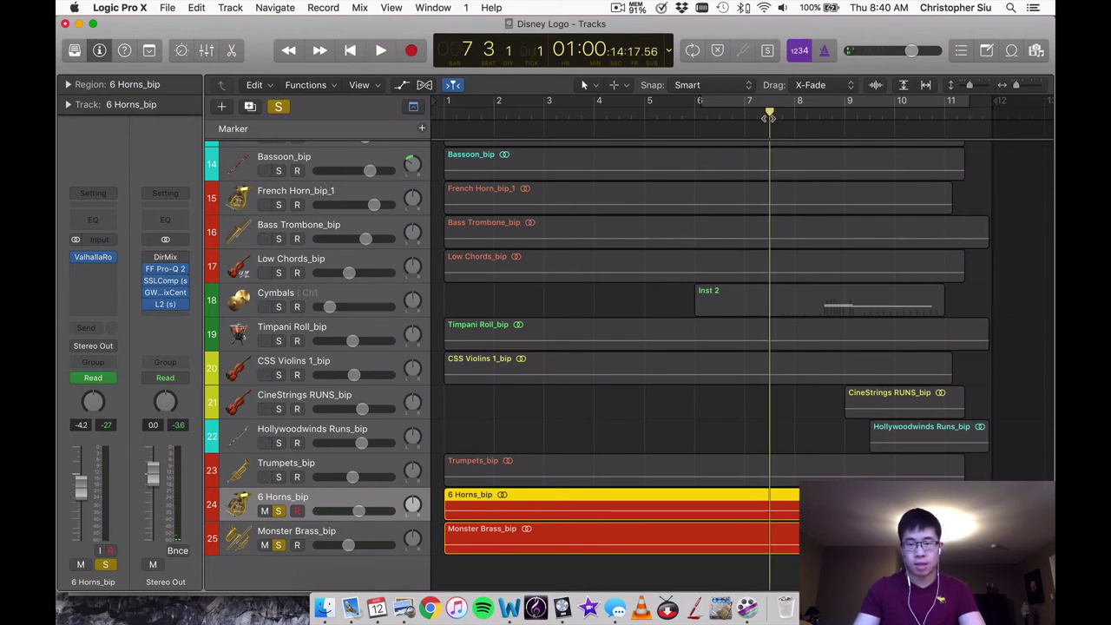
click(794, 105)
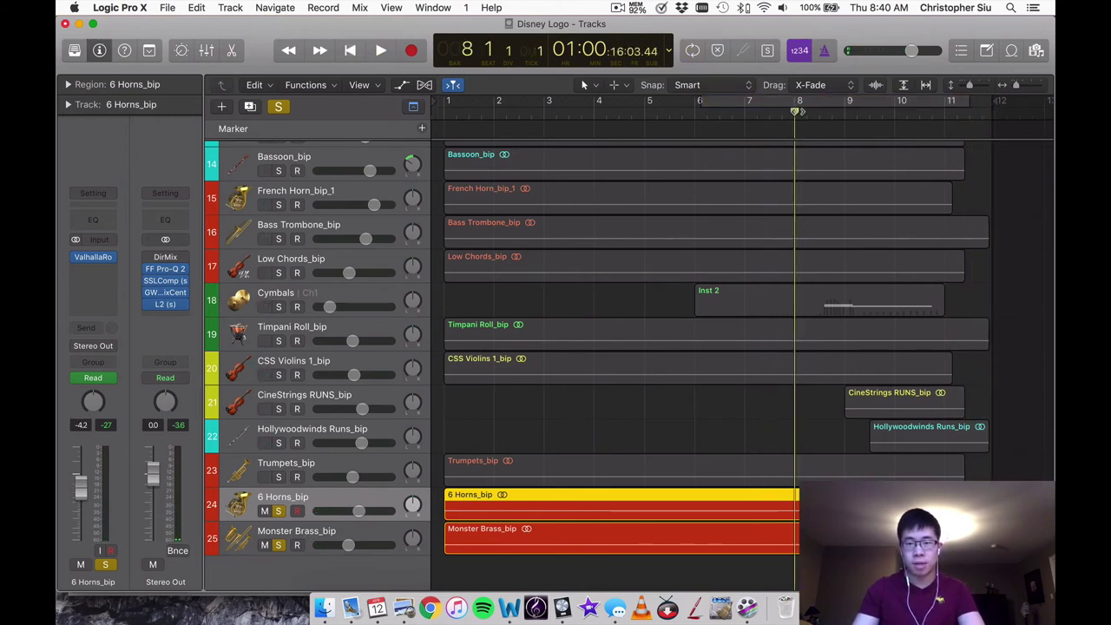
click(278, 545)
key(space)
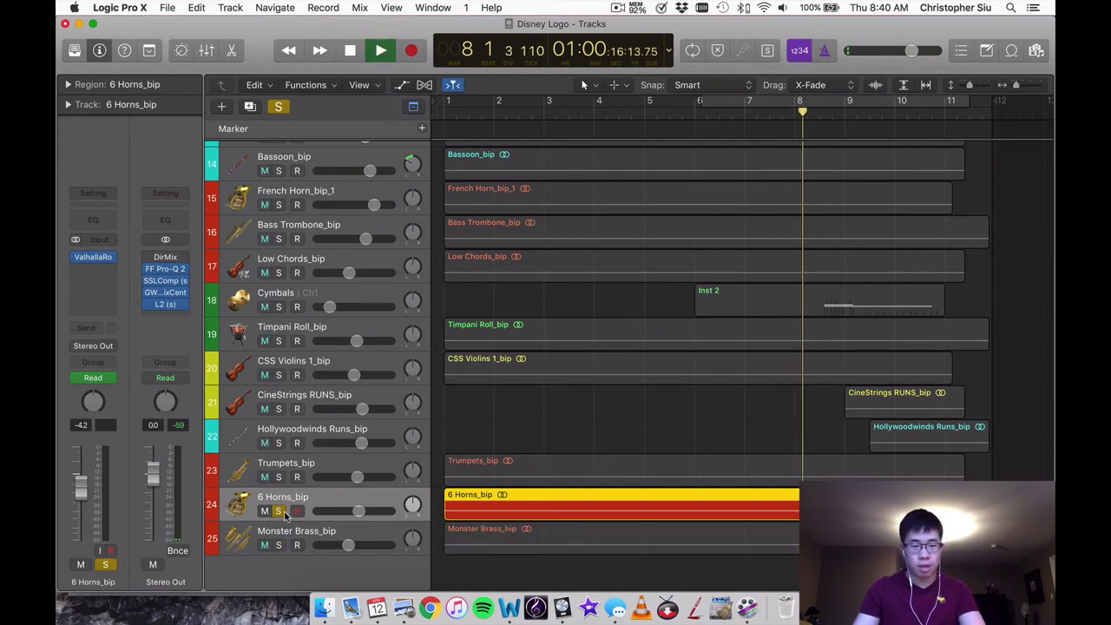
click(279, 511)
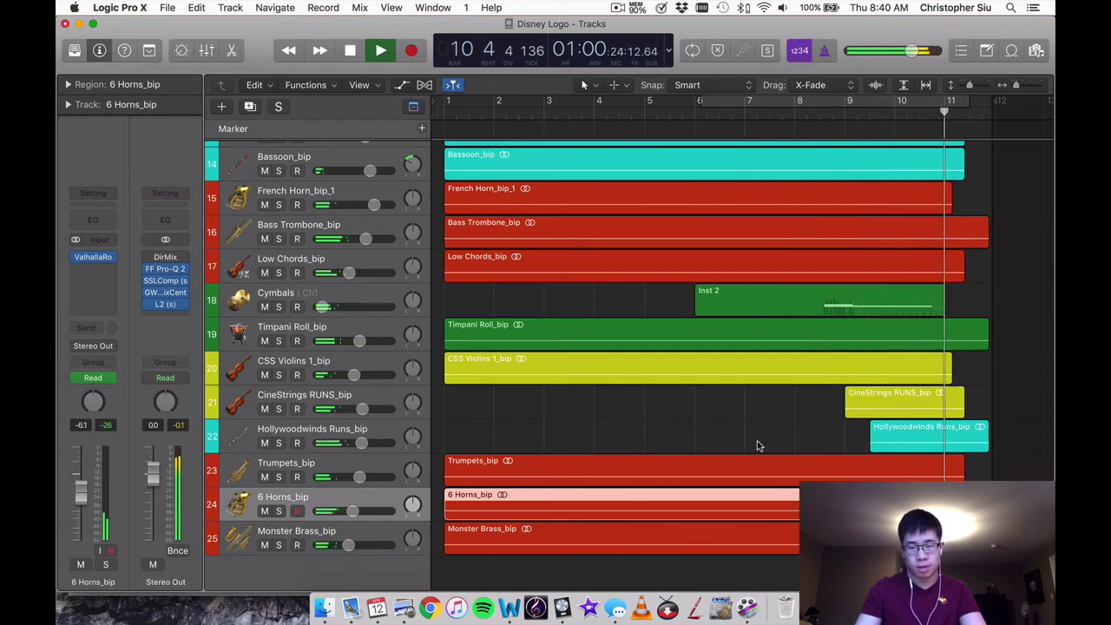
key(space)
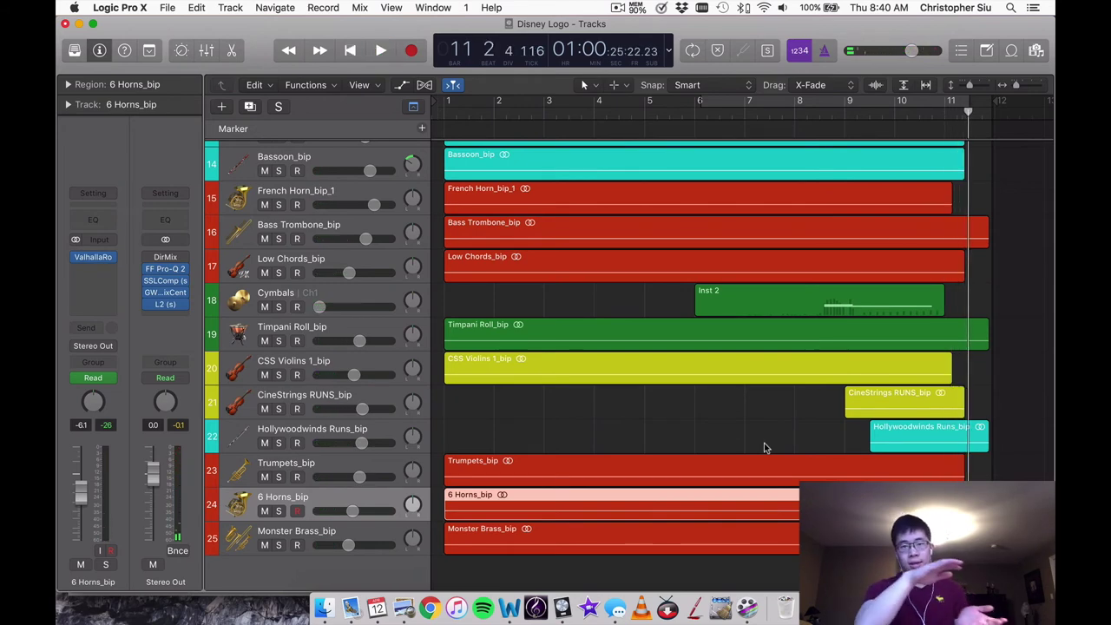
scroll(764, 443, up, 10)
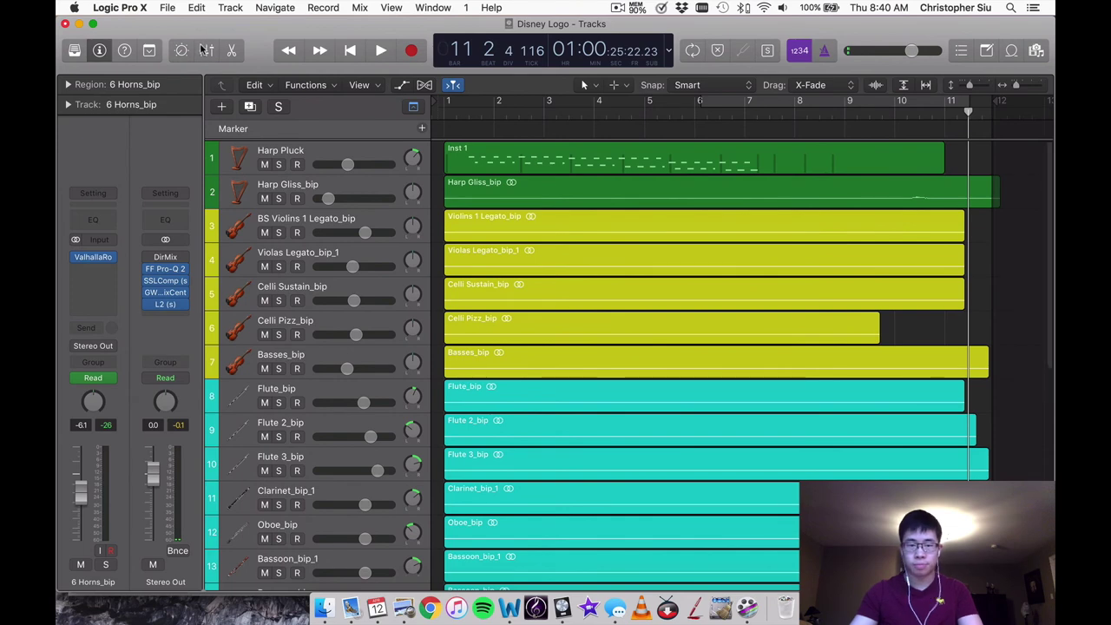
Open the mixer below the tracks and enlarge it to show the faders
click(205, 50)
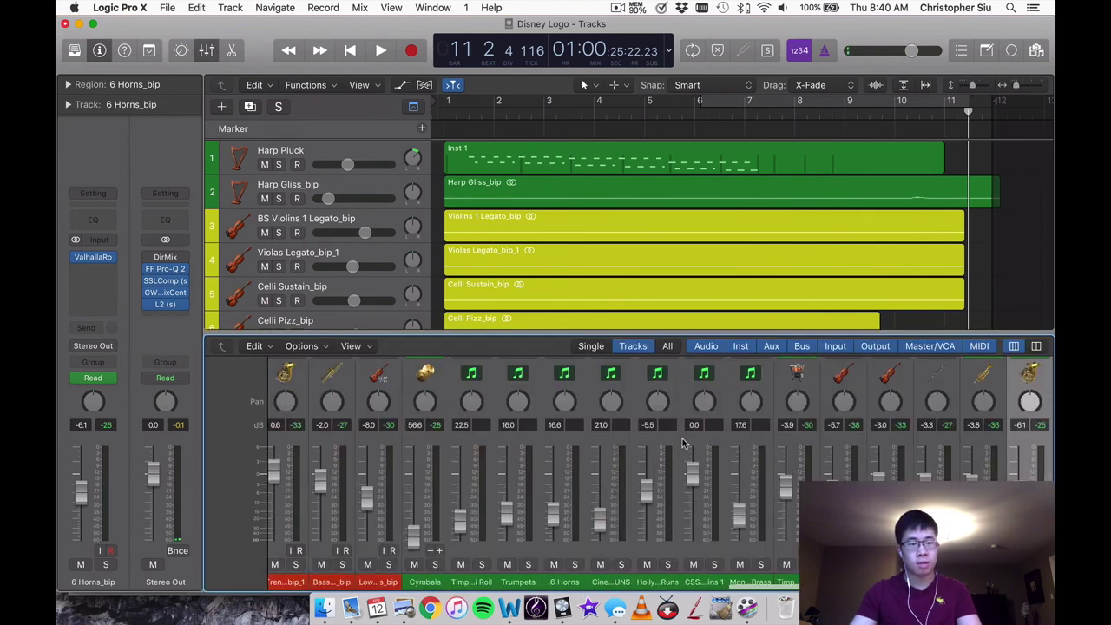
scroll(617, 474, up, 3)
scroll(617, 475, up, 2)
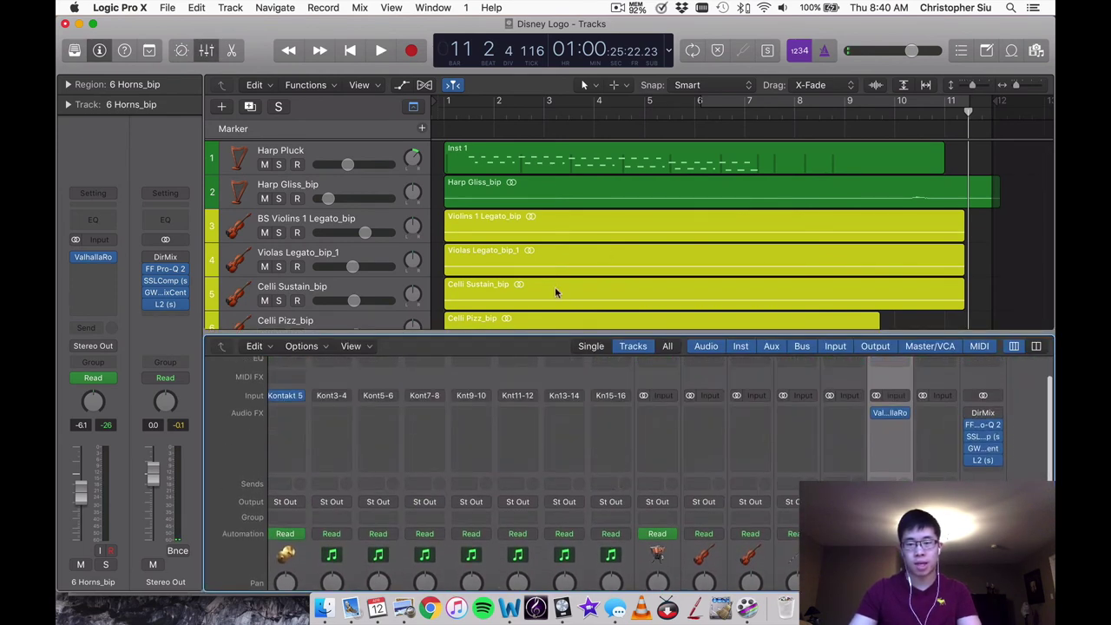
drag(542, 339, 549, 220)
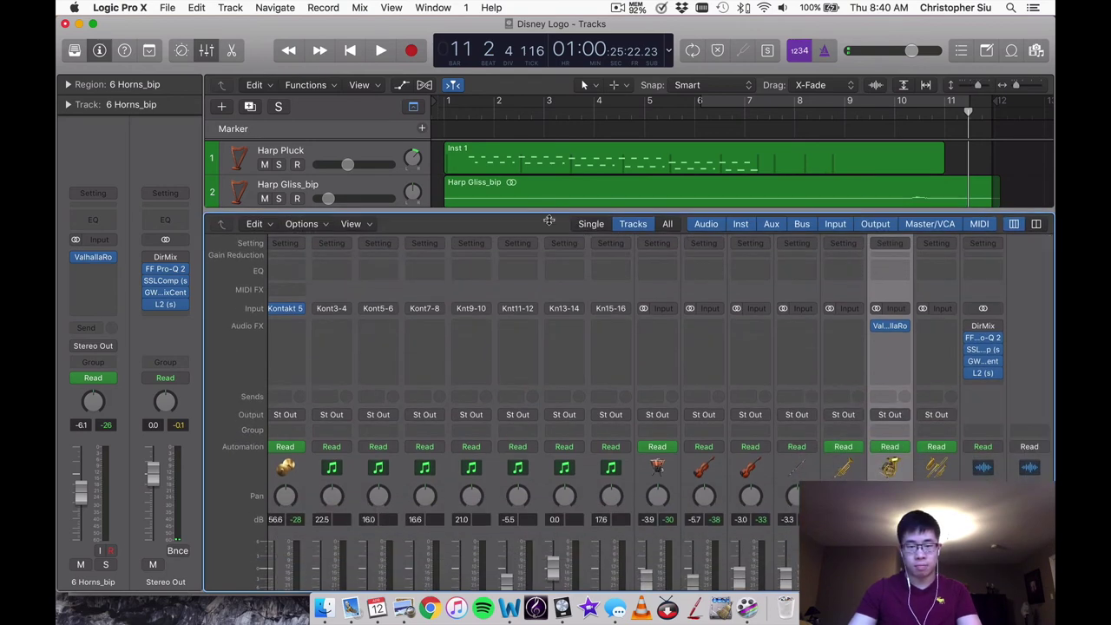
Scroll the mixer to the Audio FX rows and select the Hollywoodwinds Runs channel
scroll(696, 392, down, 2)
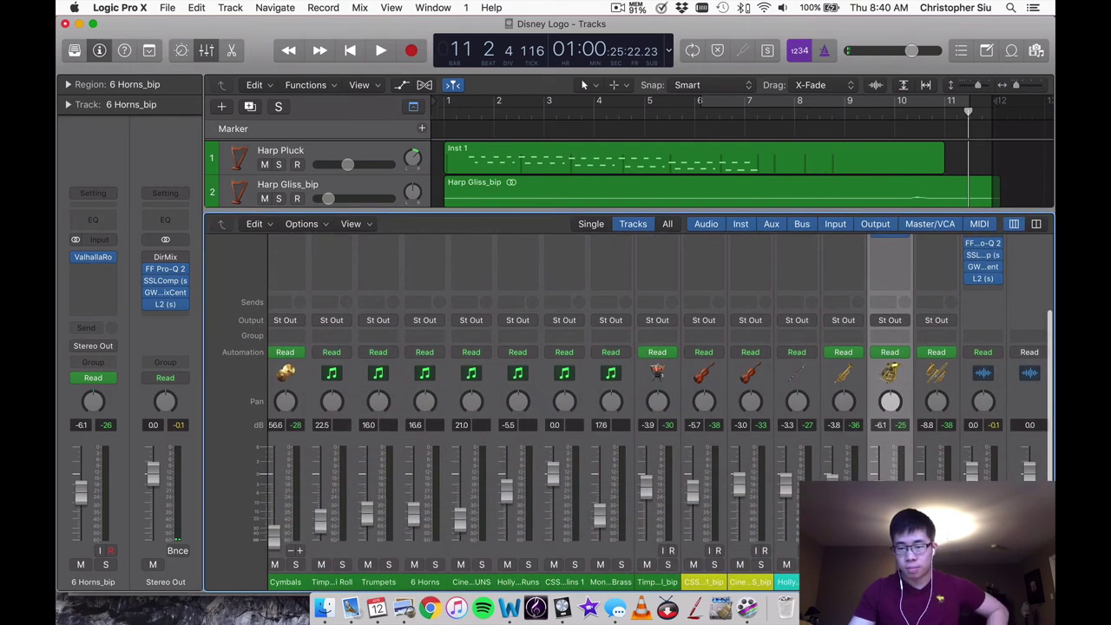
scroll(1005, 293, up, 5)
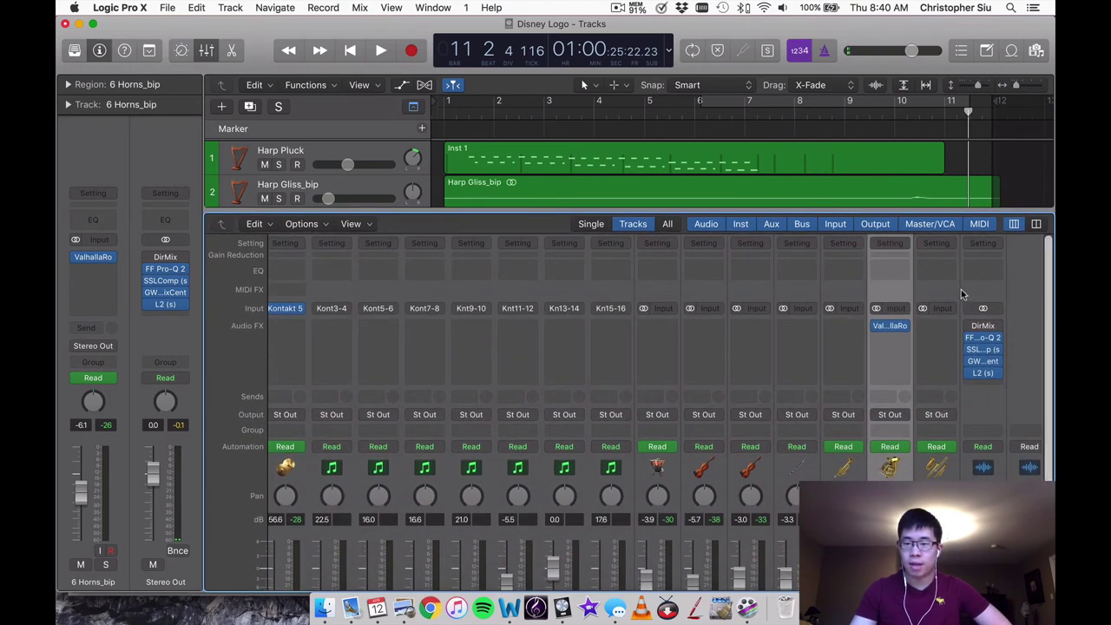
scroll(960, 297, down, 5)
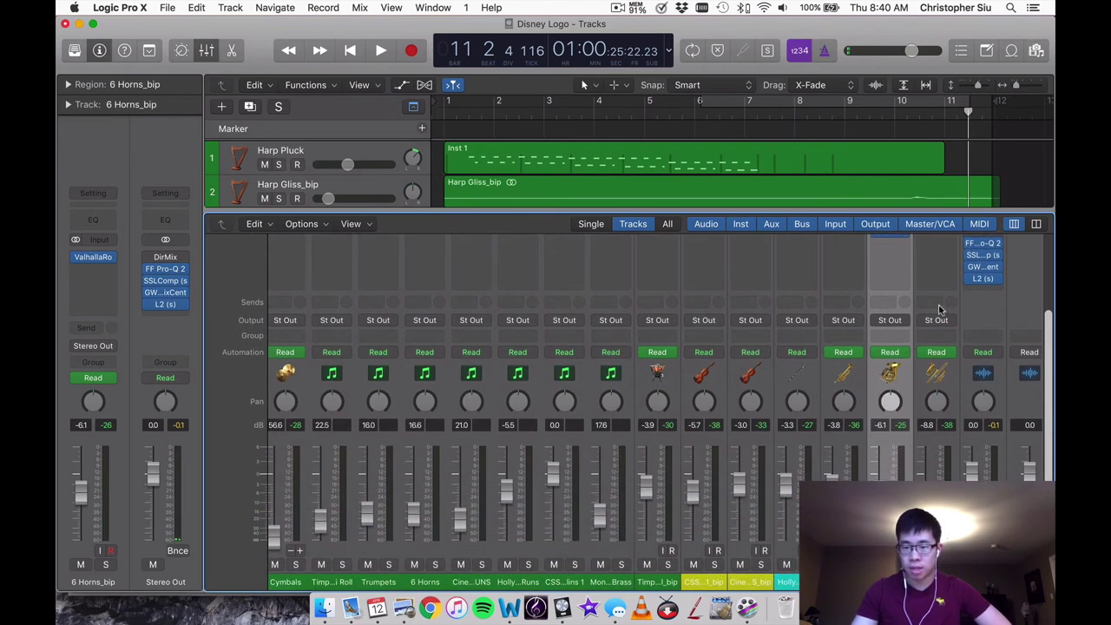
scroll(343, 392, right, 15)
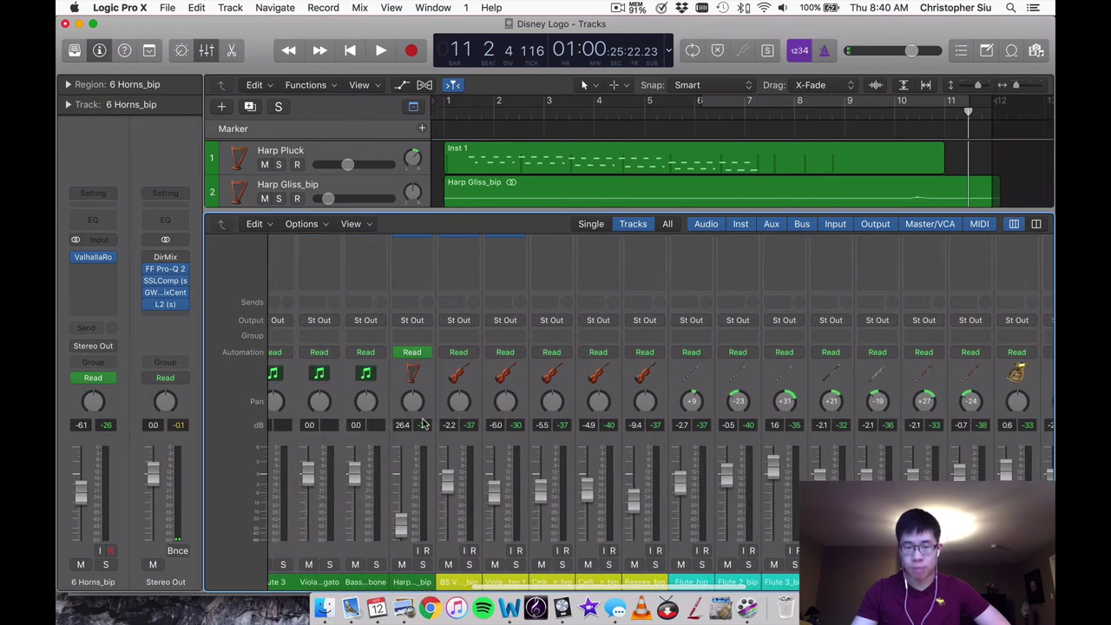
scroll(422, 422, left, 15)
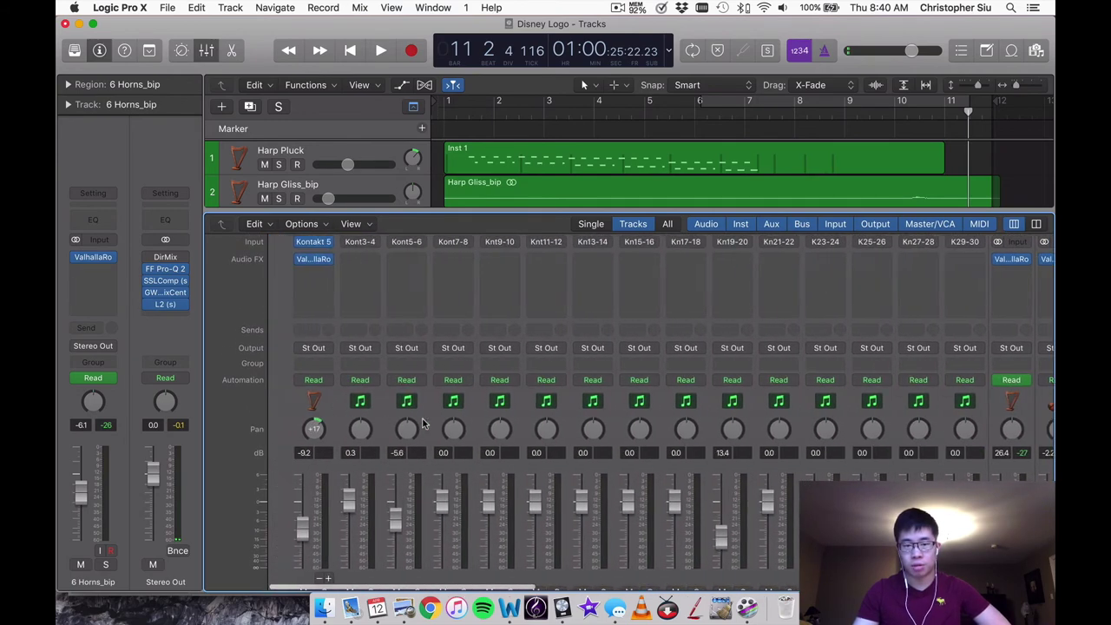
scroll(423, 423, down, 3)
scroll(422, 423, right, 10)
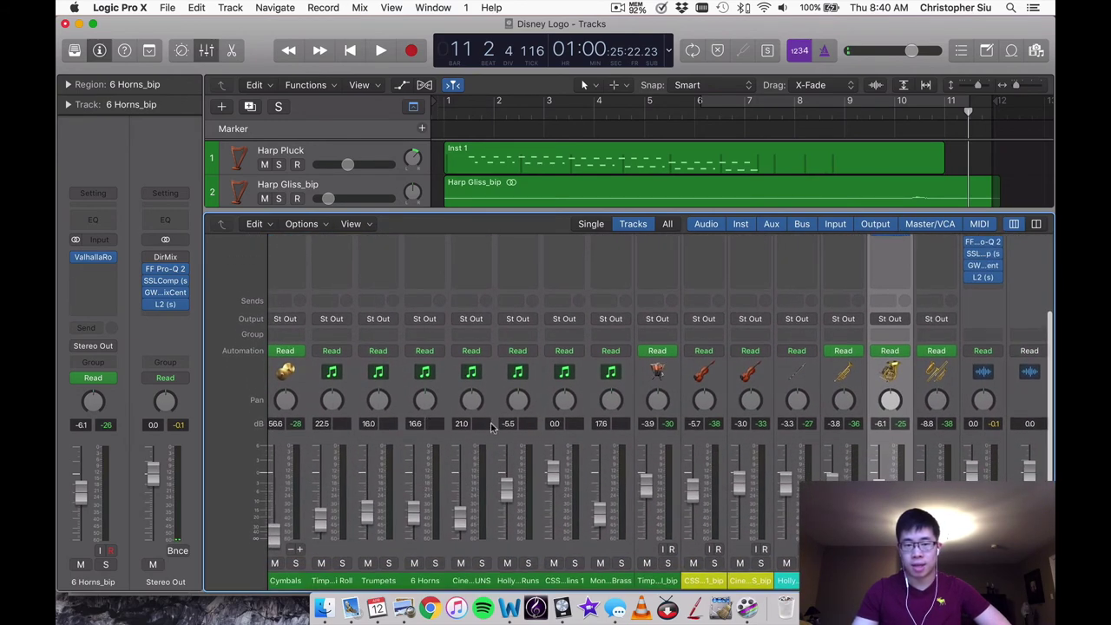
click(778, 381)
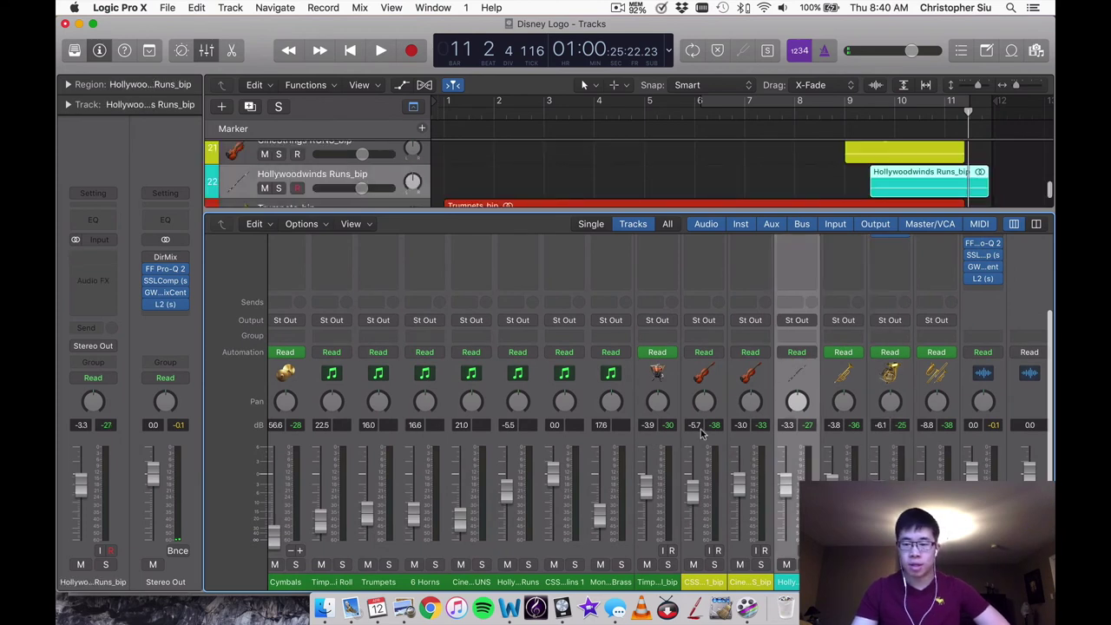
click(999, 316)
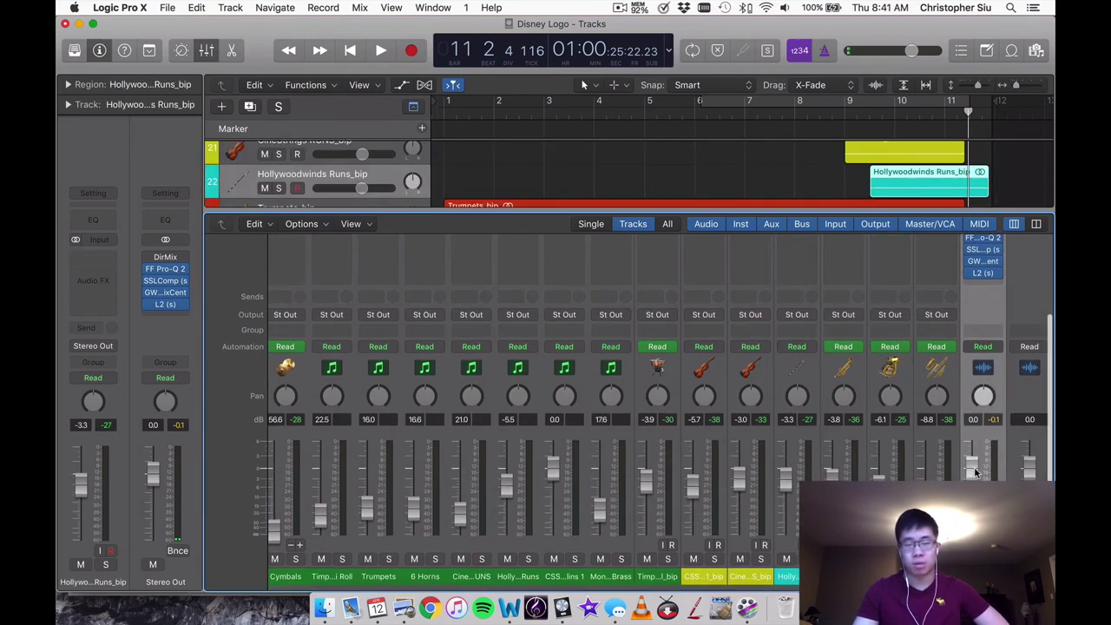
scroll(713, 490, up, 5)
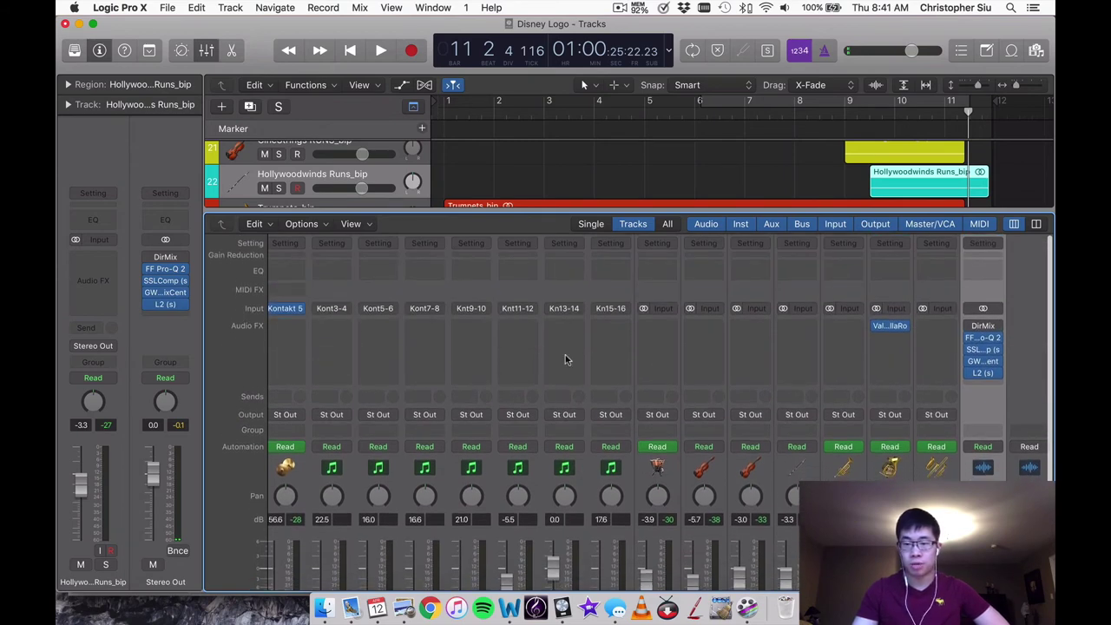
Switch on the Stereo Out's DirMix insert and audition a short passage from bar 4
click(972, 326)
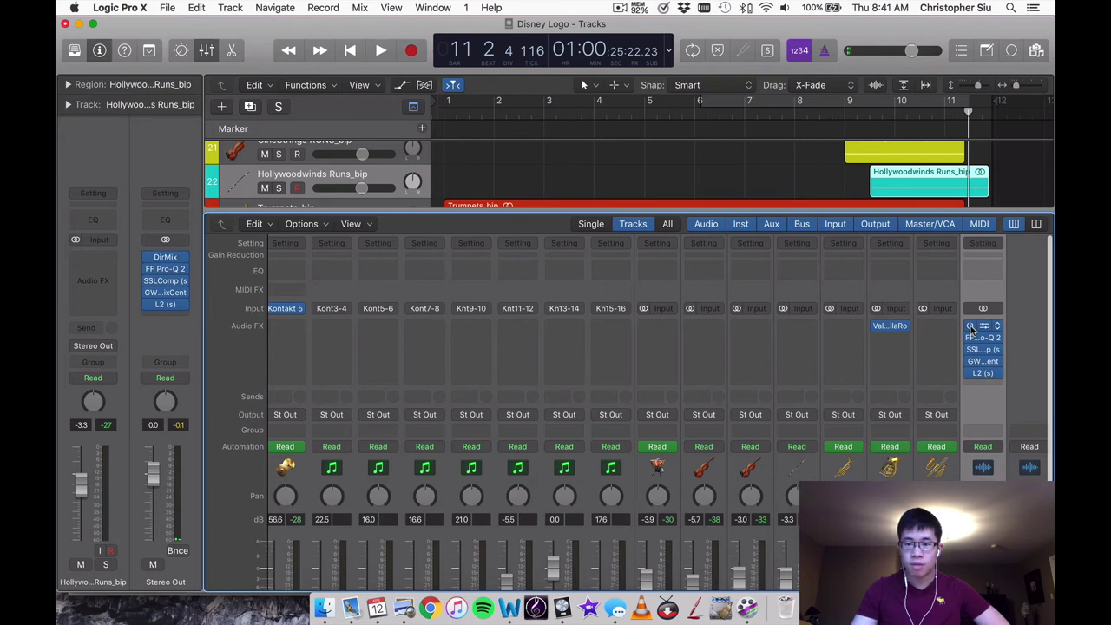
key(space)
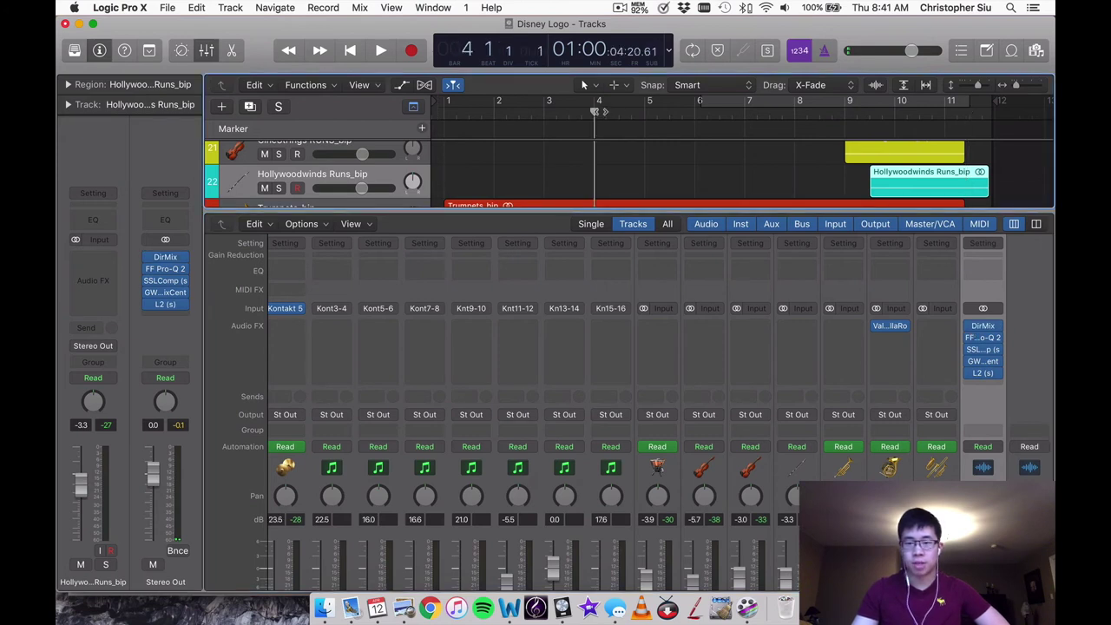
key(space)
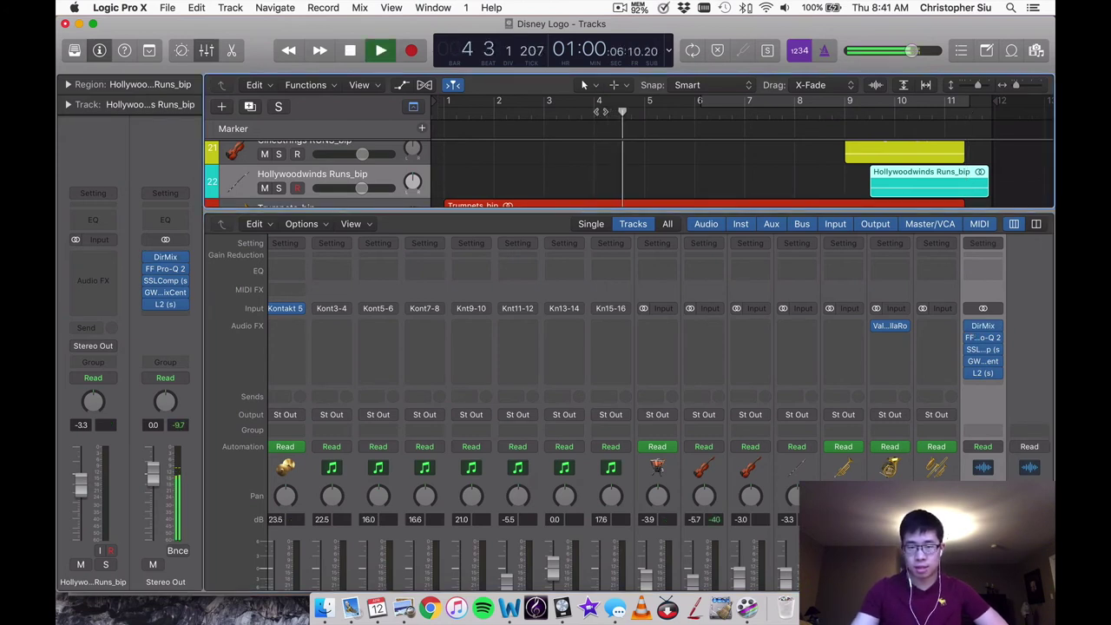
key(space)
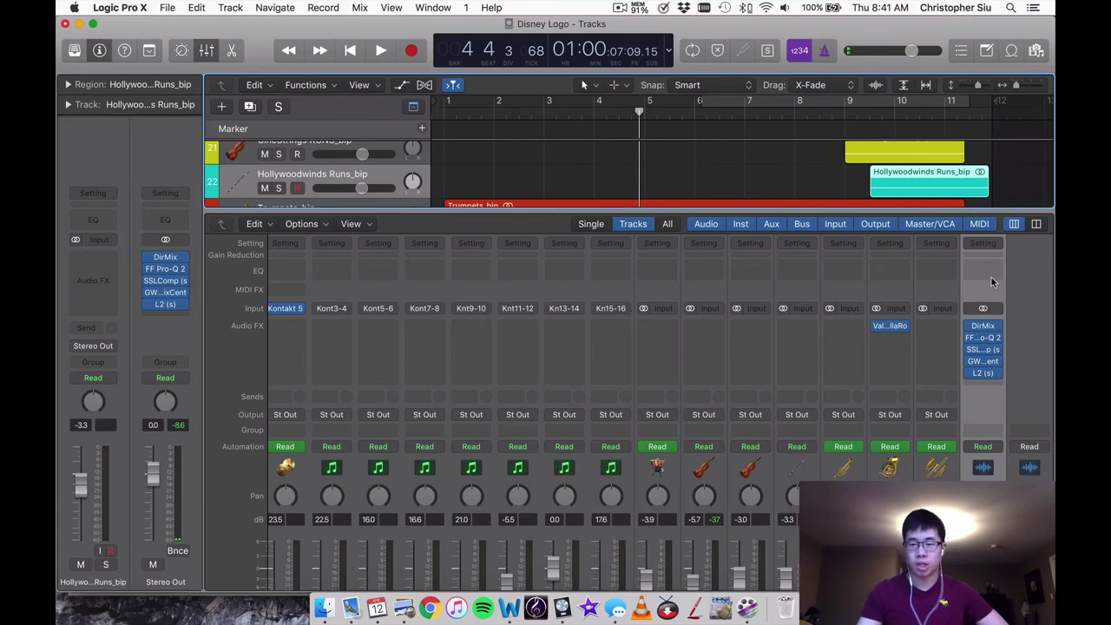
click(986, 339)
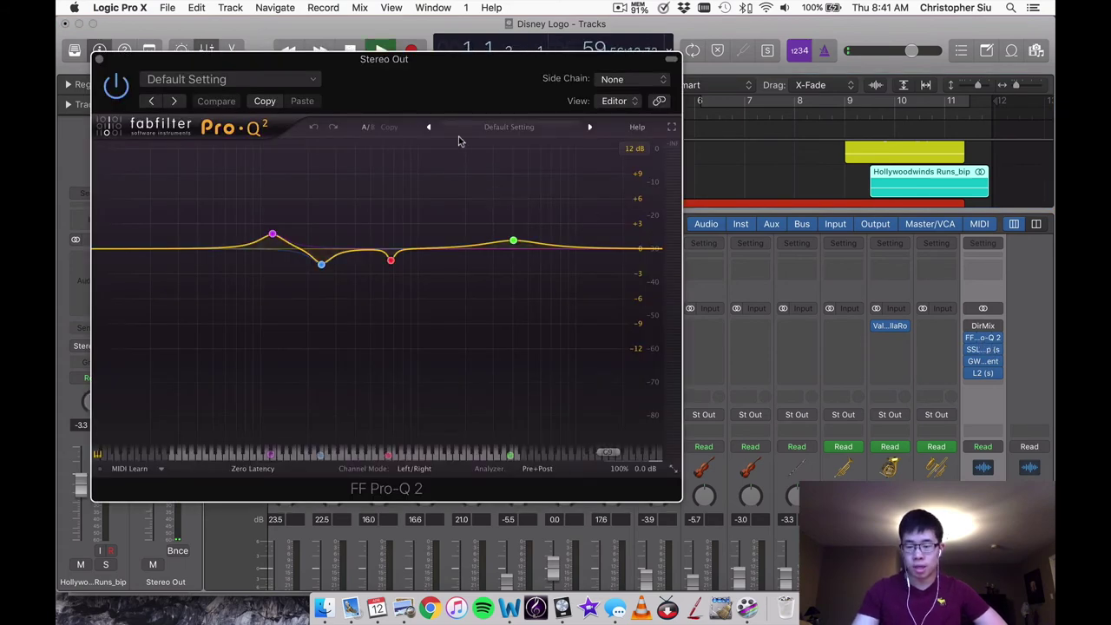
drag(415, 82, 528, 81)
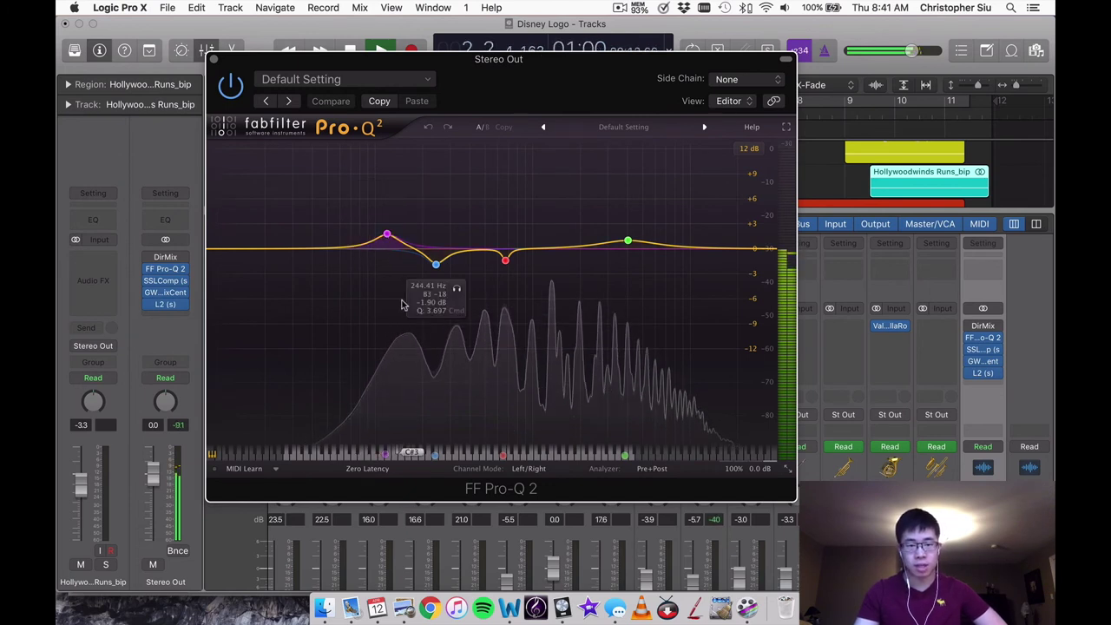
click(408, 191)
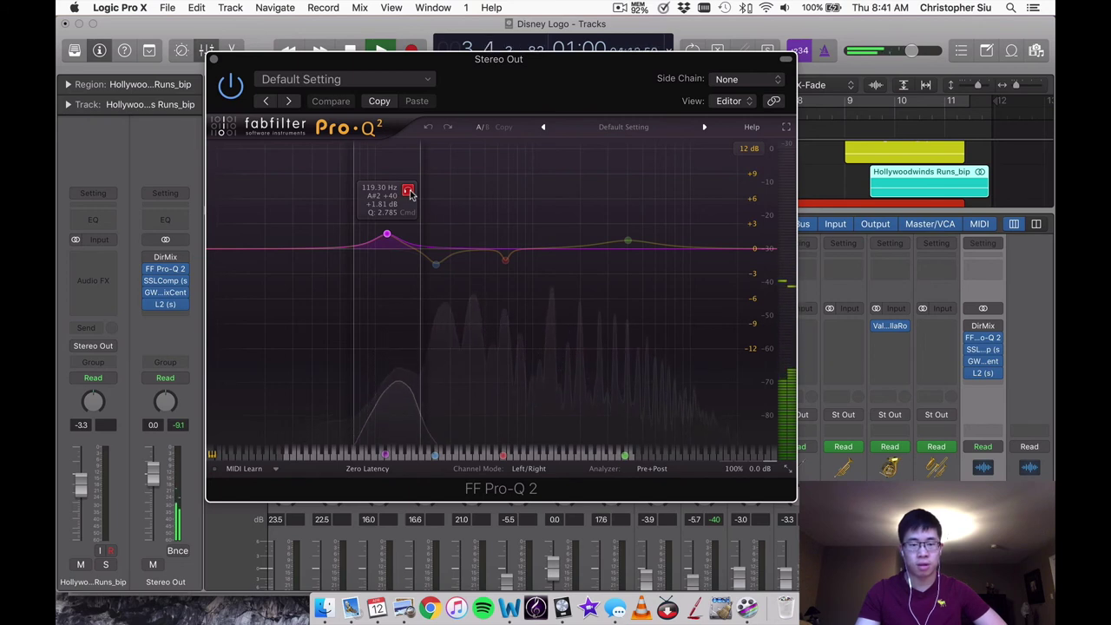
click(408, 191)
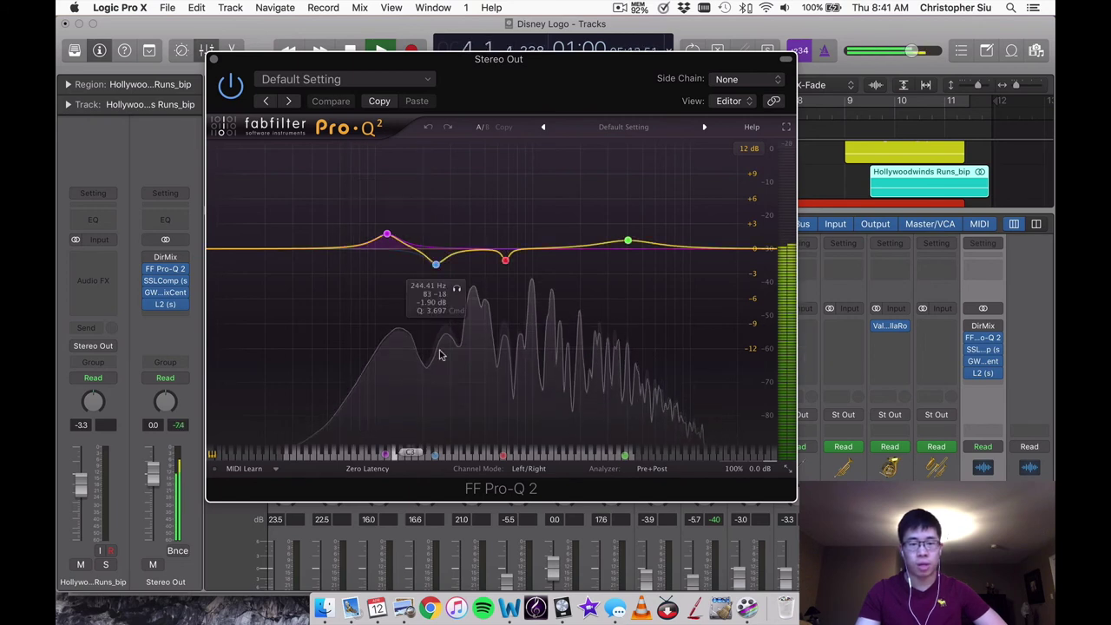
click(457, 290)
click(457, 290)
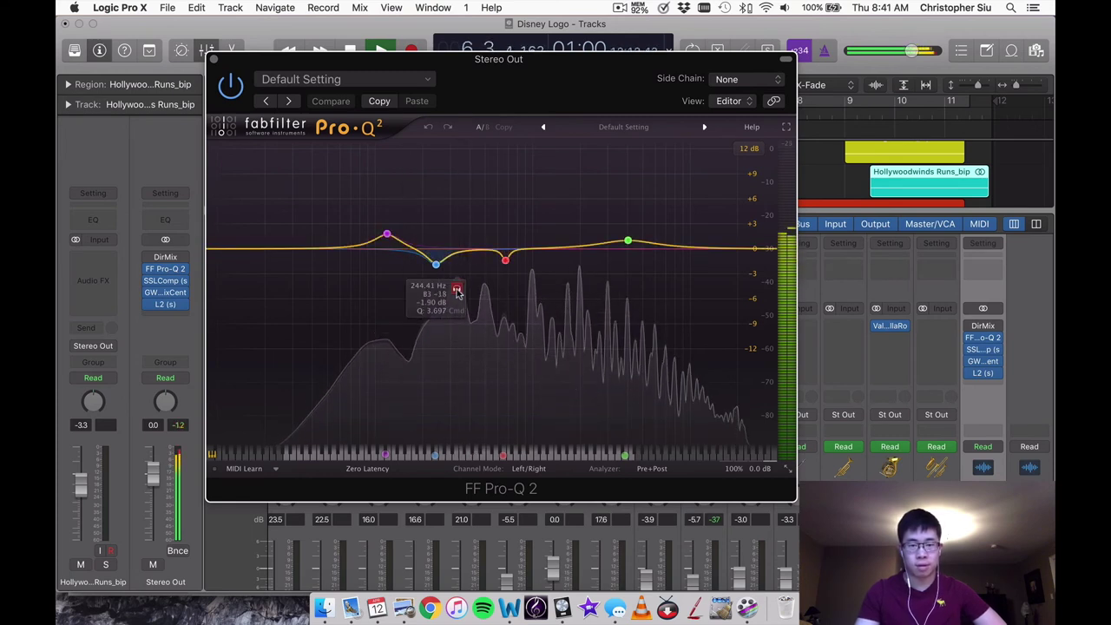
click(457, 290)
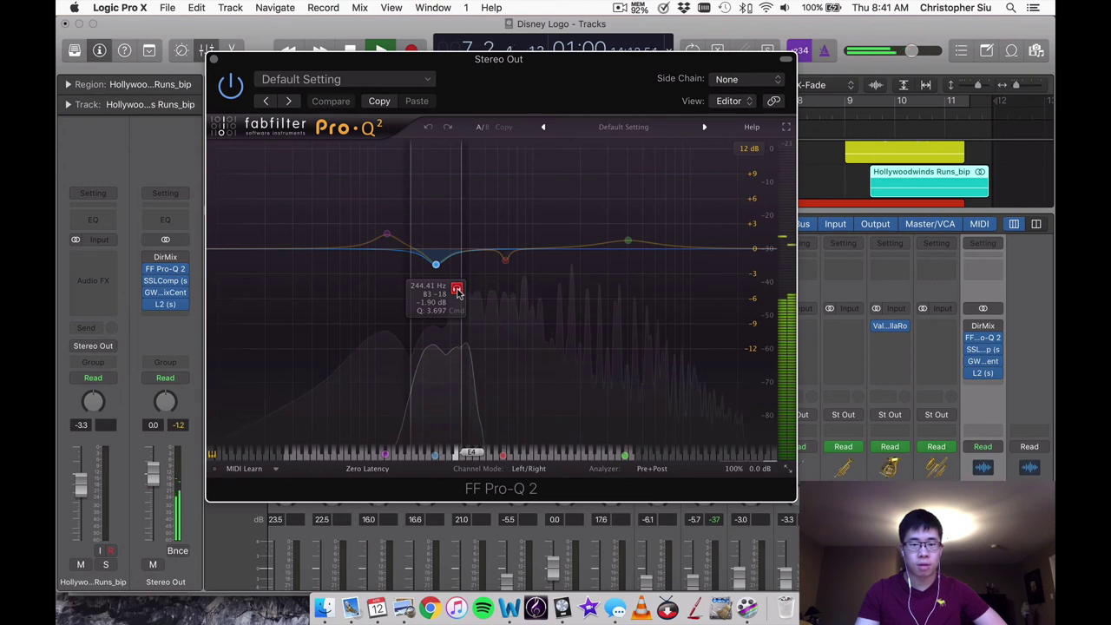
click(458, 290)
click(525, 286)
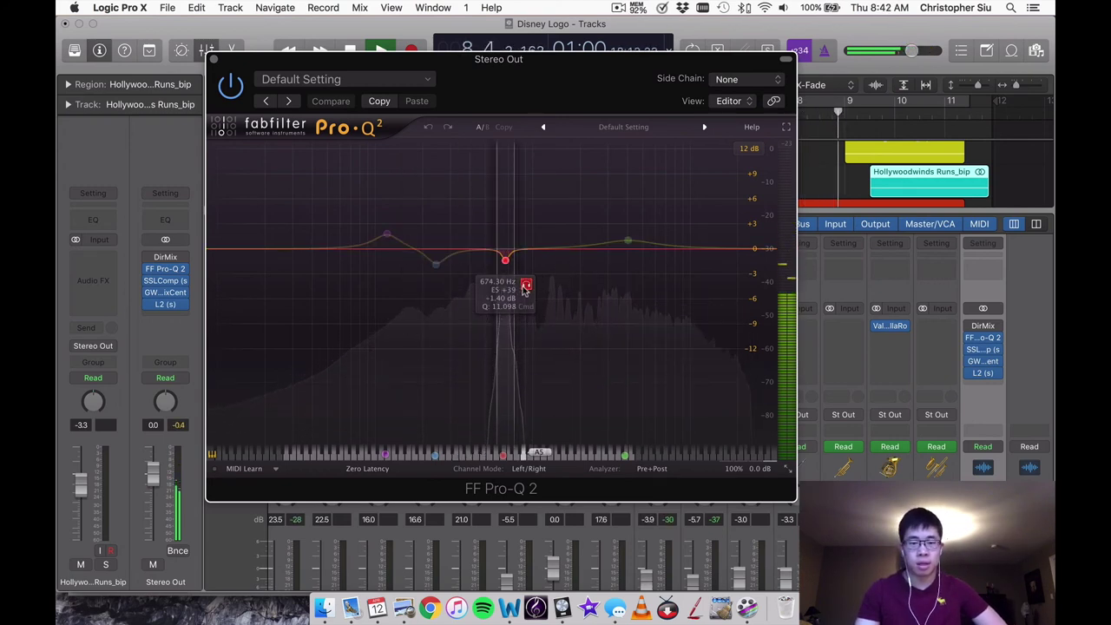
click(525, 286)
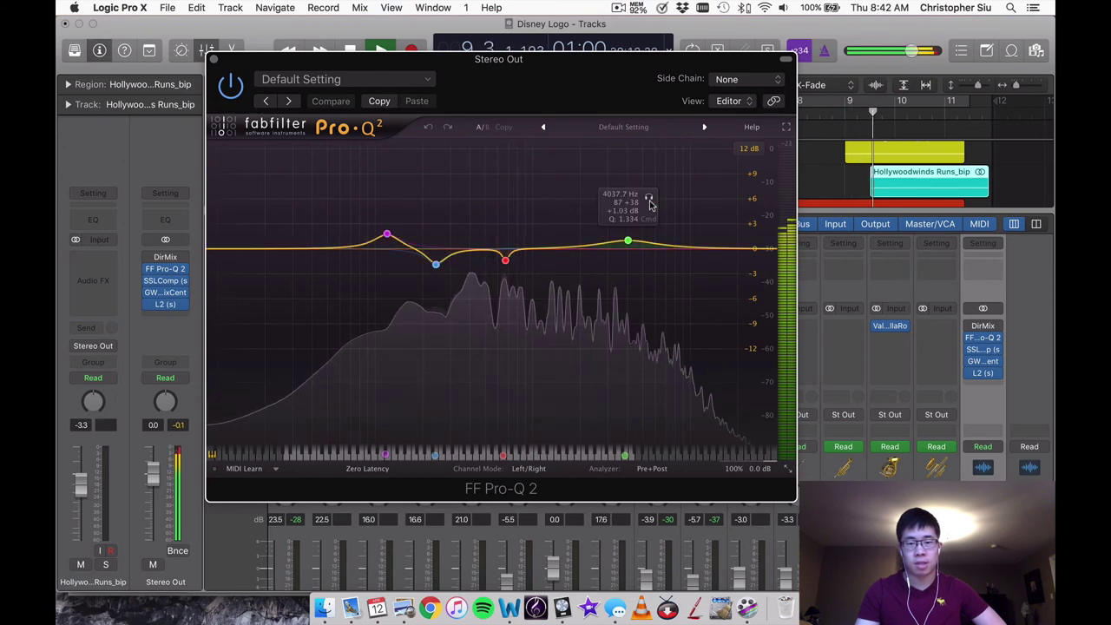
click(649, 199)
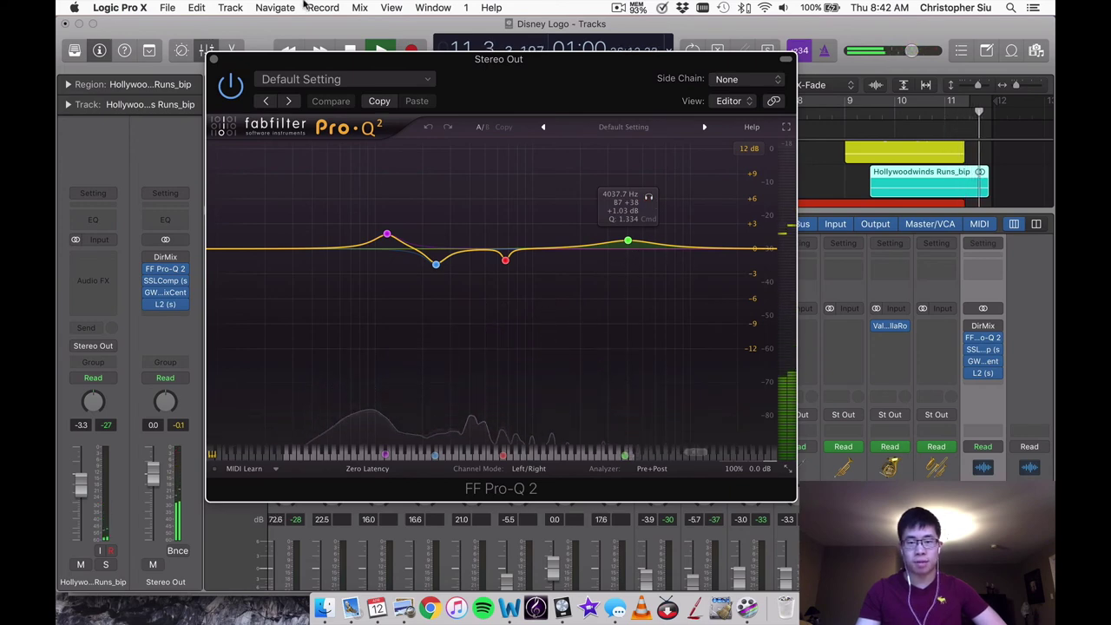
Close Pro-Q 2 and audition the Stereo Out SSLComp from bar 10, then close it
click(984, 337)
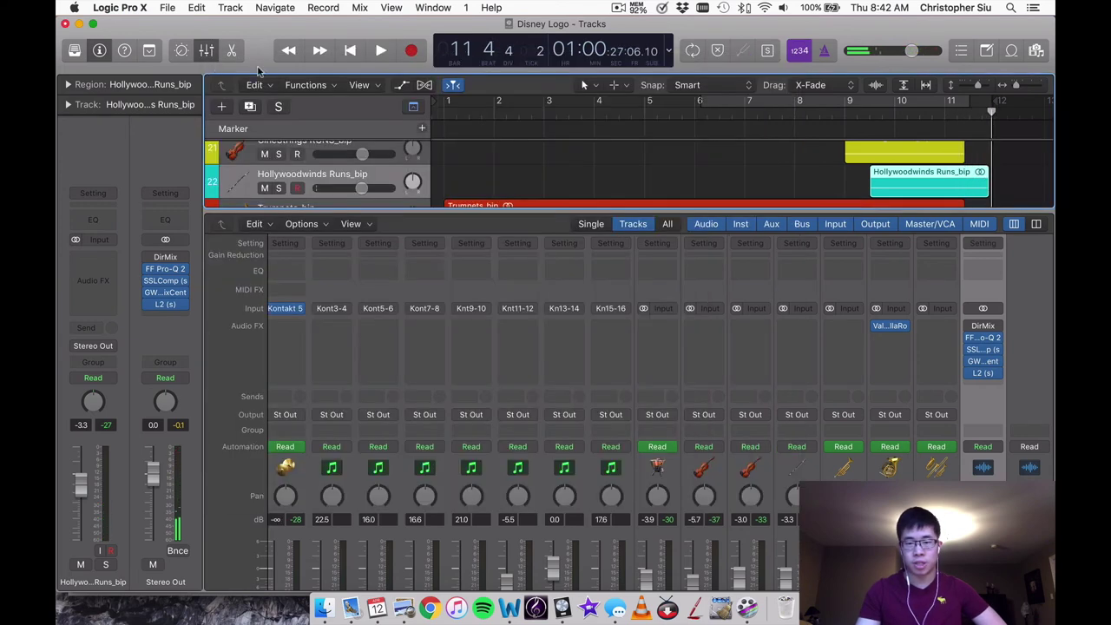
click(985, 349)
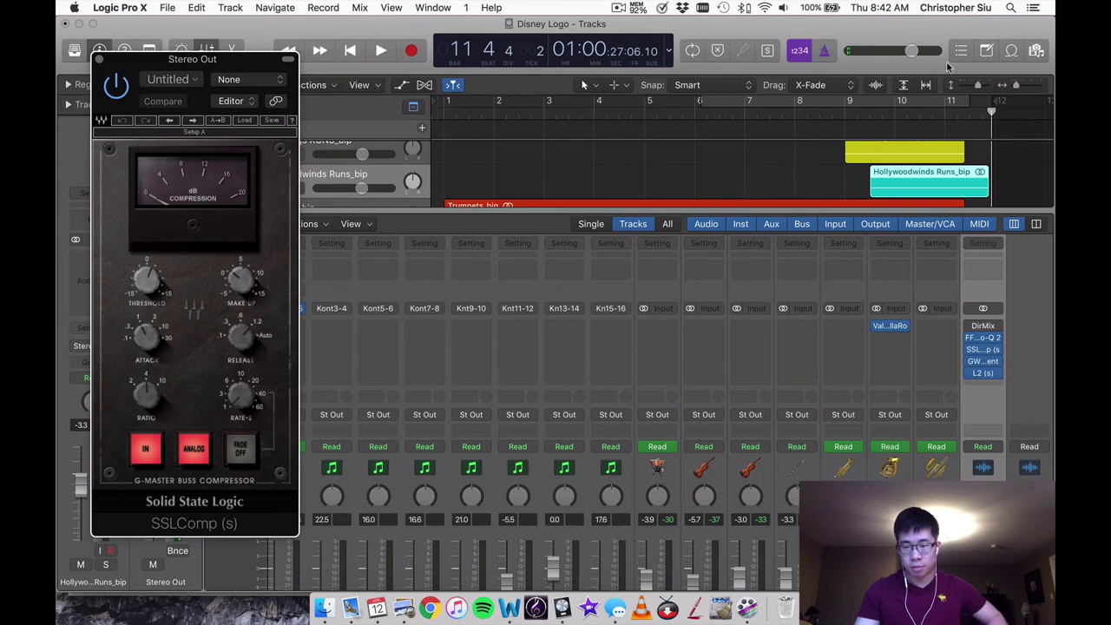
click(896, 111)
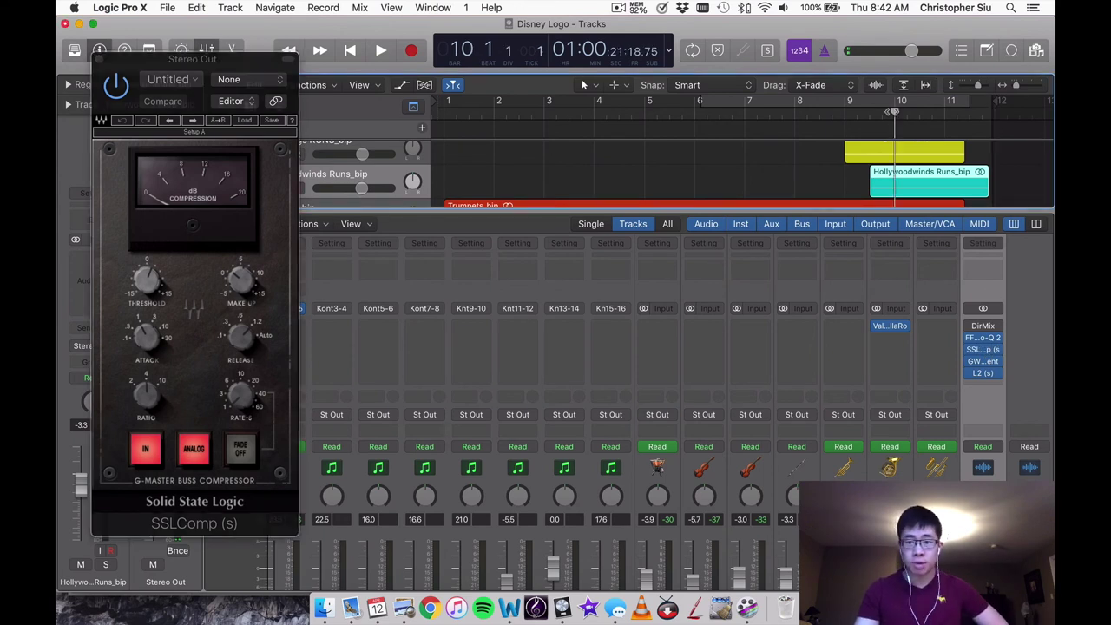
key(space)
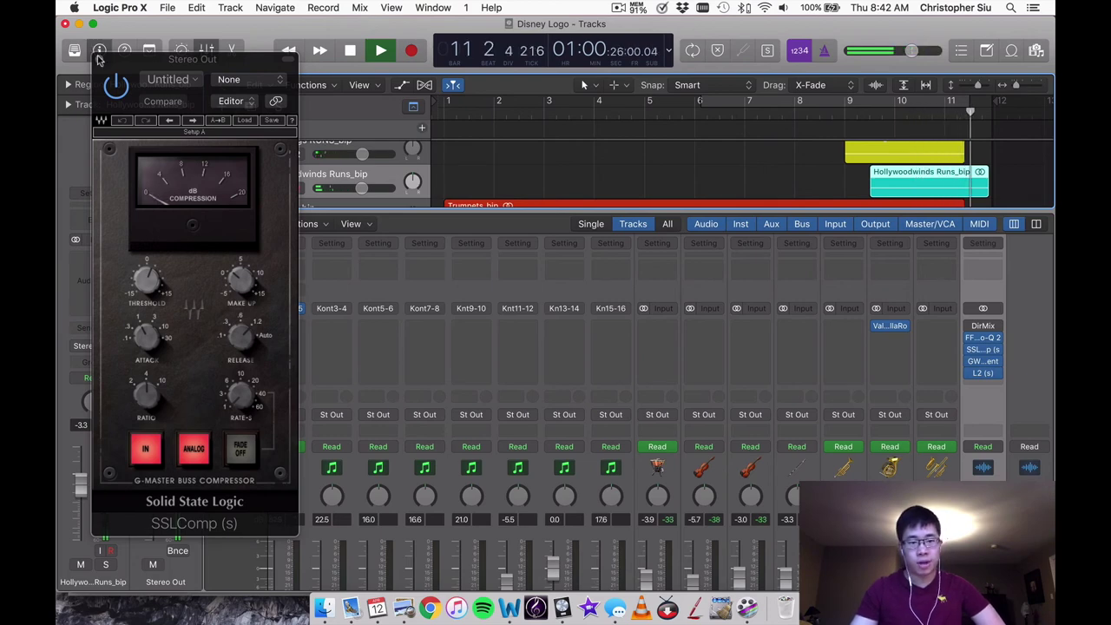
click(80, 24)
key(space)
Inspect GW MixCentric on the Stereo Out, then bring up the L2 UltraMaximizer
click(985, 364)
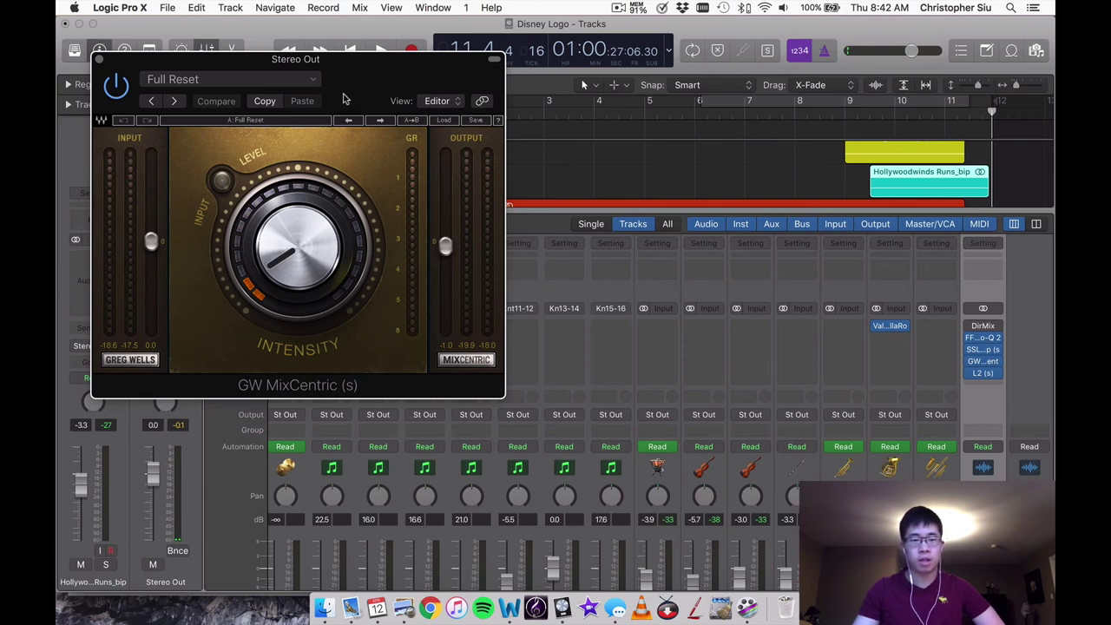
click(100, 59)
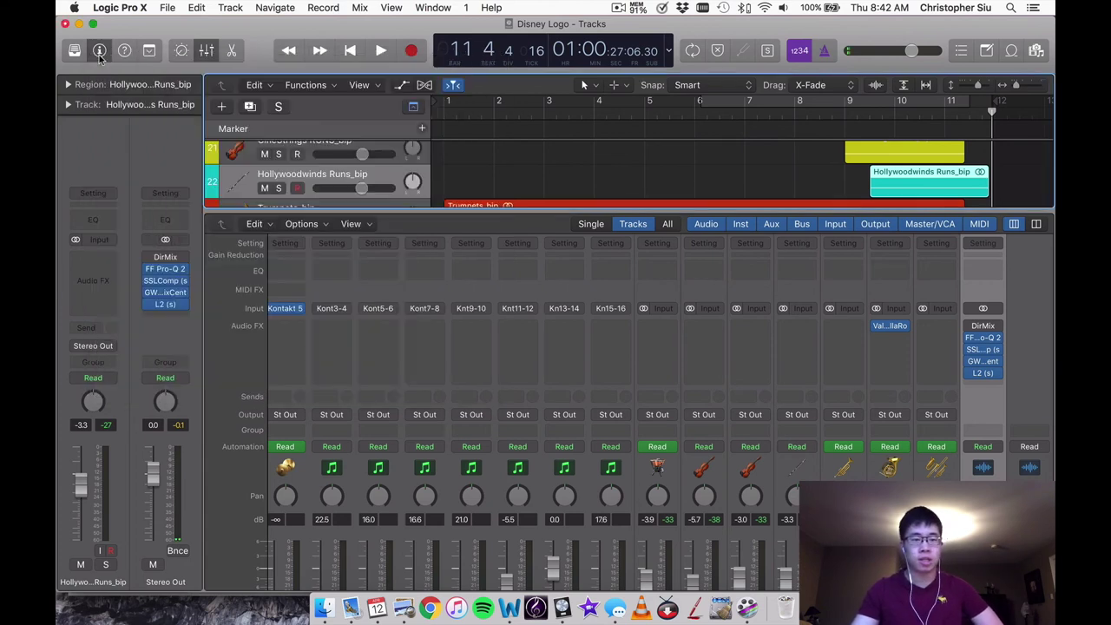
click(982, 375)
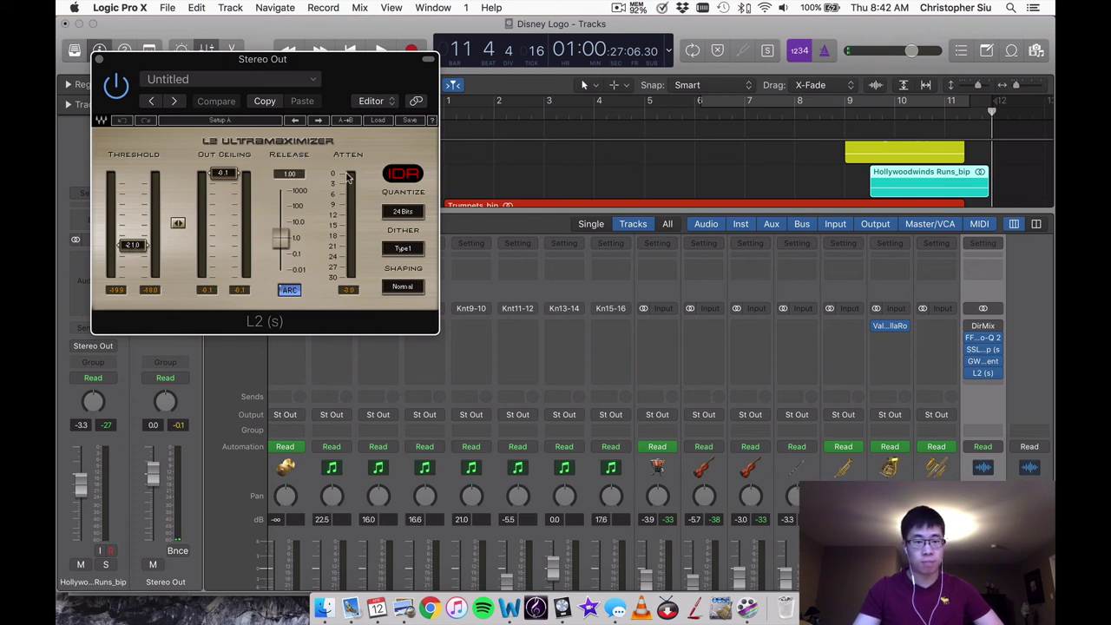
Play the cue through the L2 from bar 3, skipping ahead to bar 6, then stop
click(546, 109)
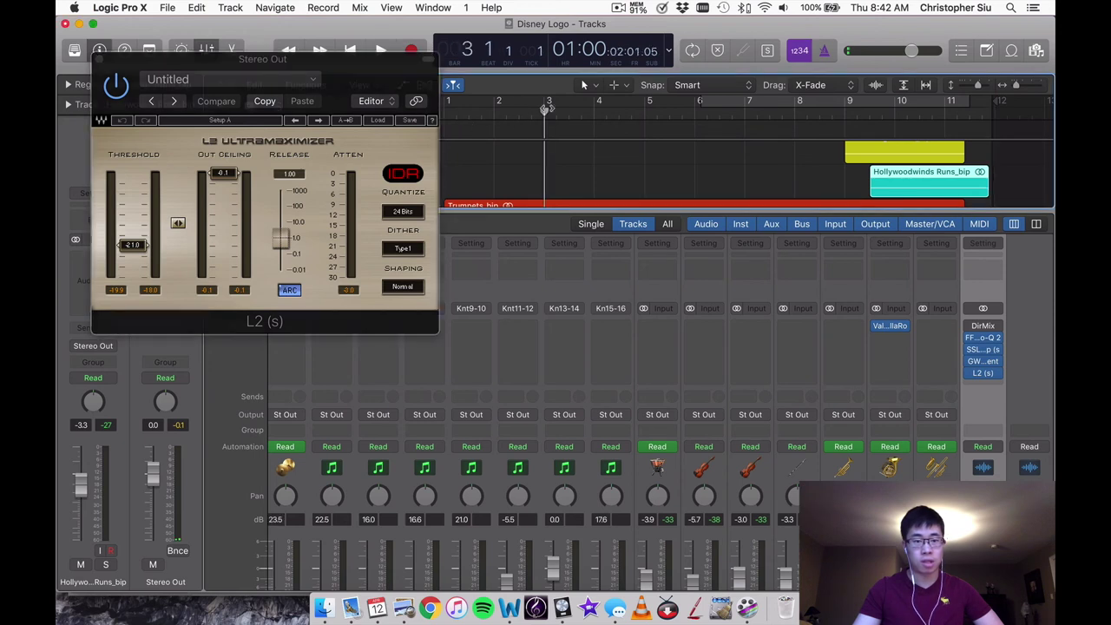
key(space)
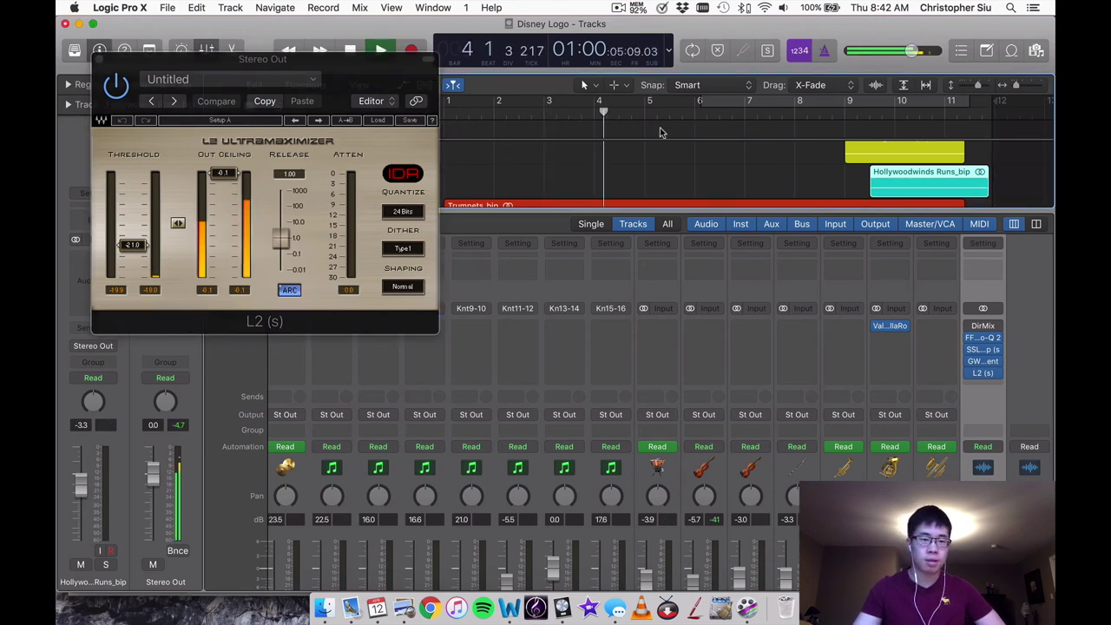
click(733, 113)
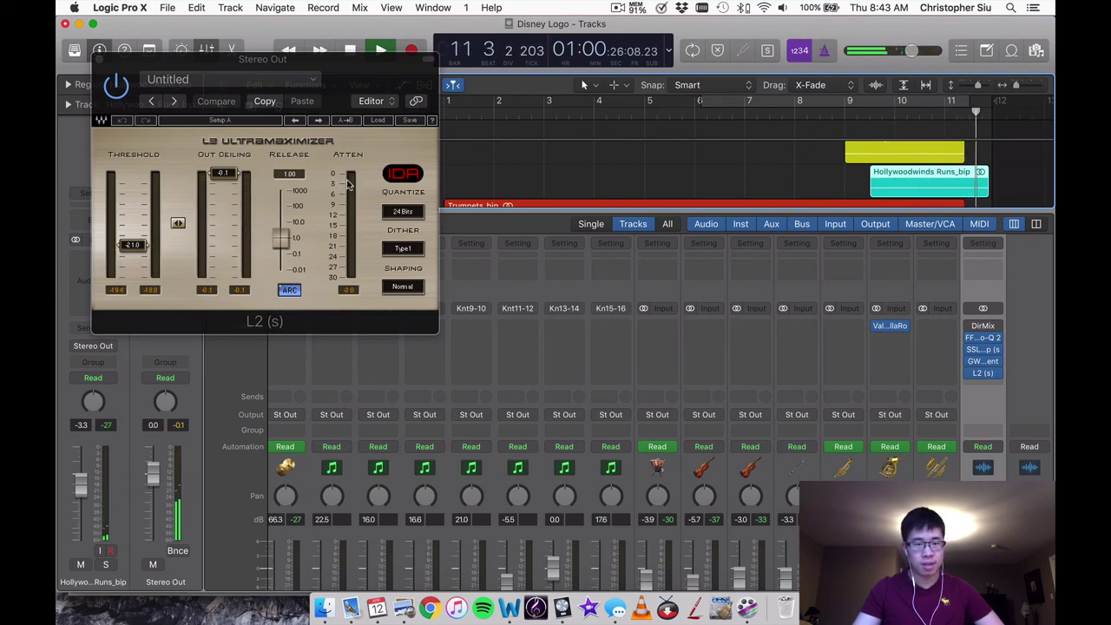
key(space)
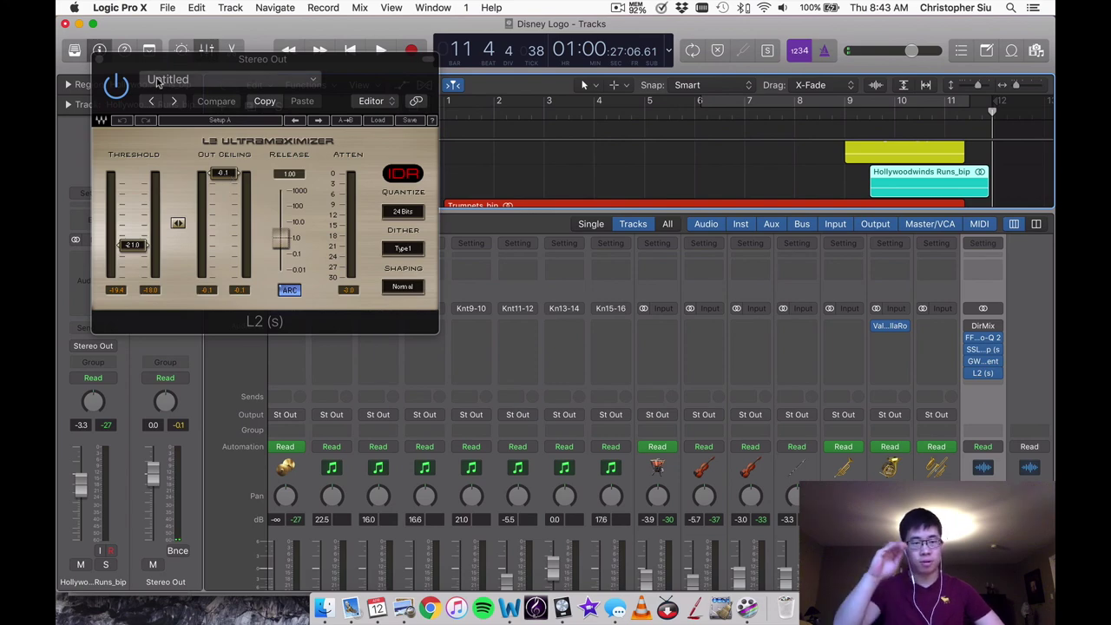
Close the L2 window and scroll the mixer to the string channel strips' reverb inserts
click(100, 59)
scroll(952, 411, down, 5)
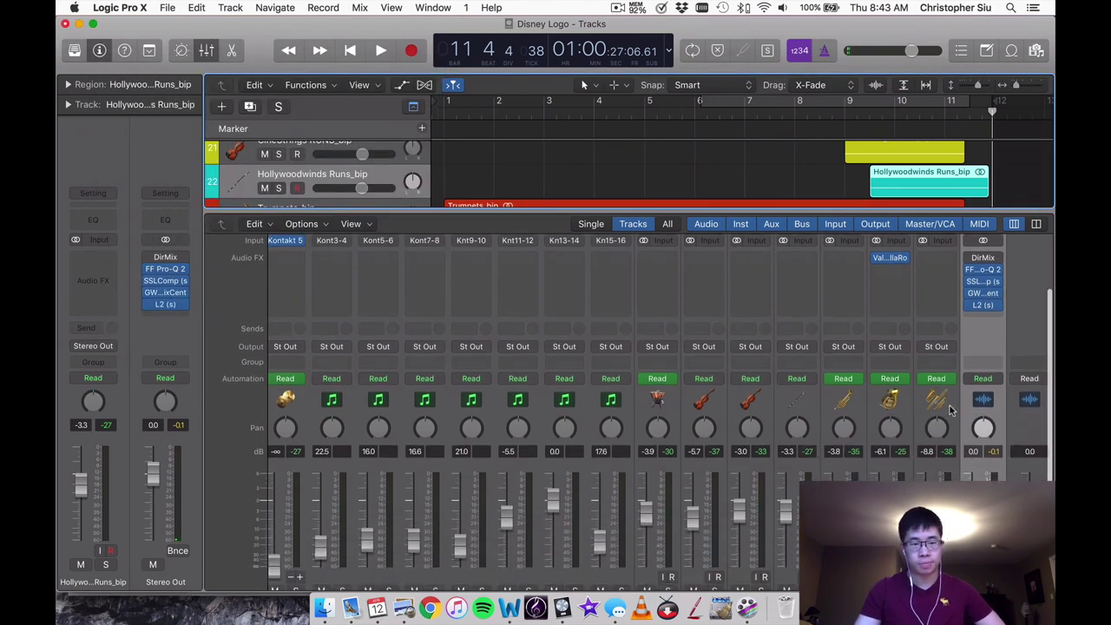
scroll(952, 412, up, 4)
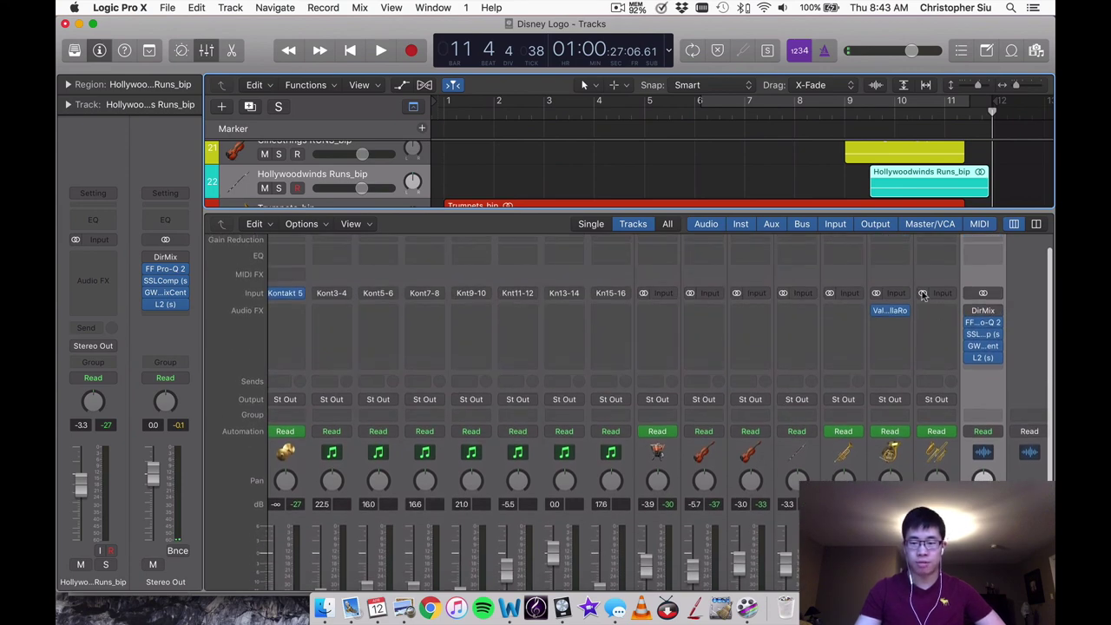
scroll(952, 411, down, 3)
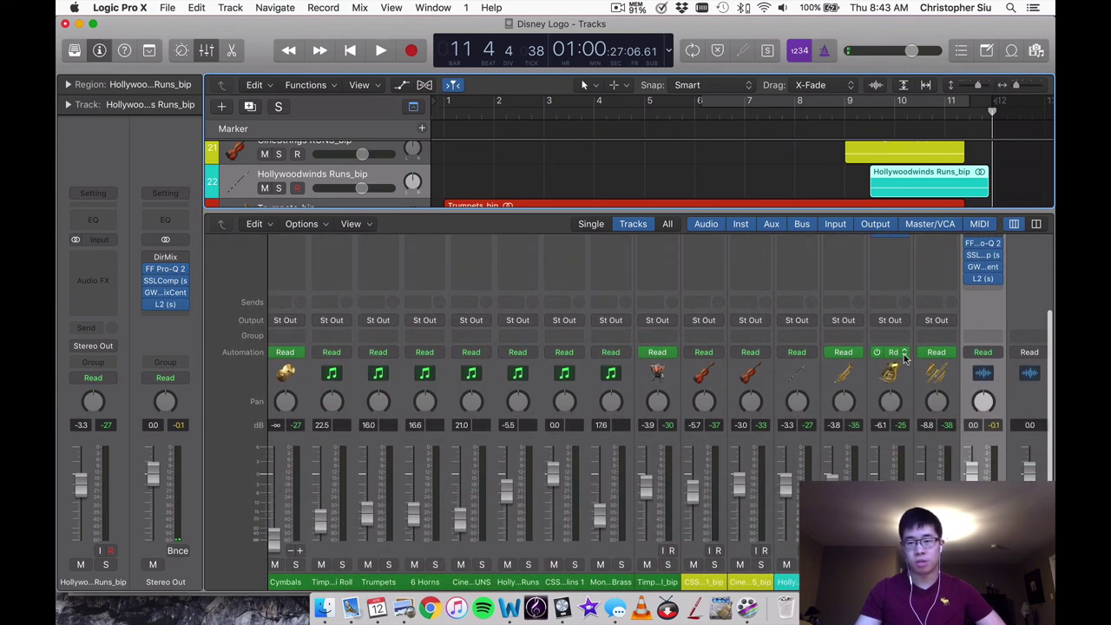
scroll(894, 351, up, 3)
scroll(888, 301, down, 2)
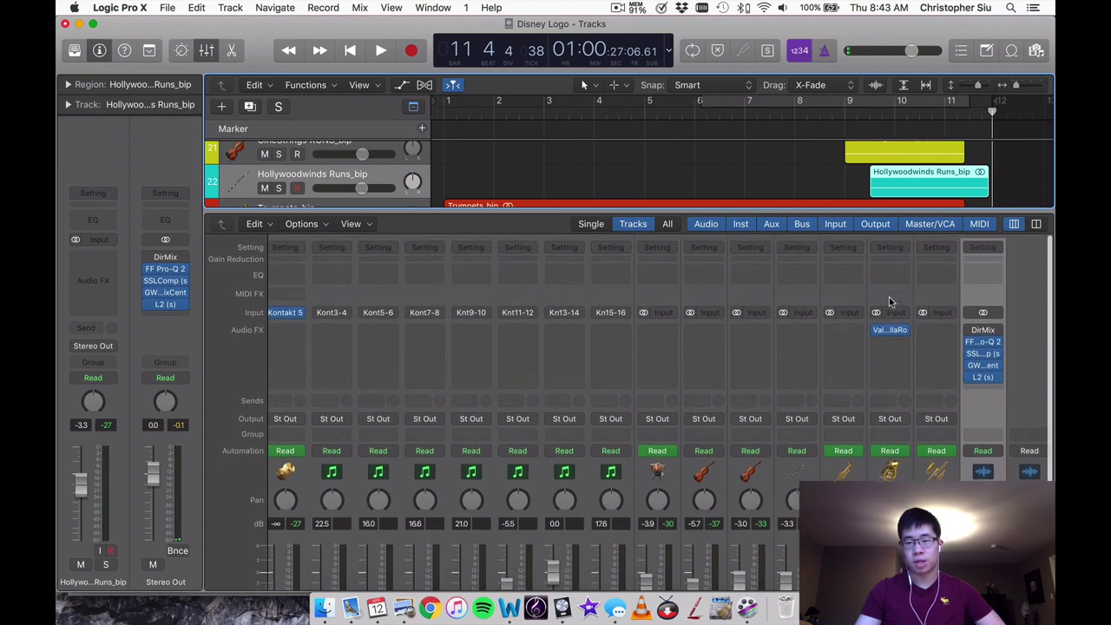
scroll(889, 302, left, 10)
scroll(889, 301, right, 10)
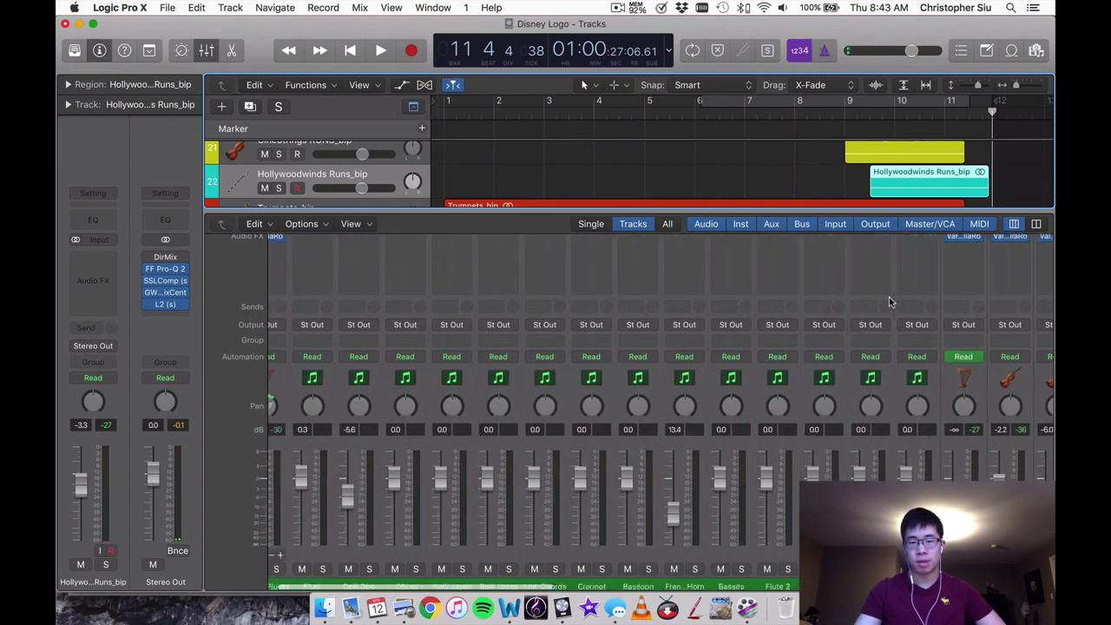
scroll(889, 302, down, 1)
scroll(889, 301, down, 1)
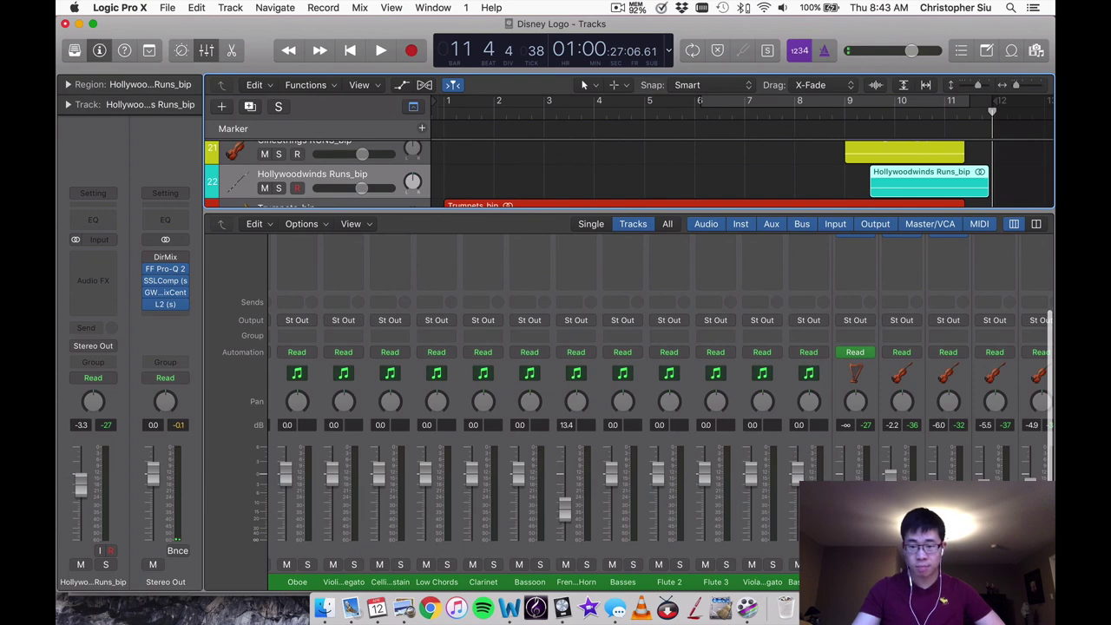
scroll(905, 315, up, 4)
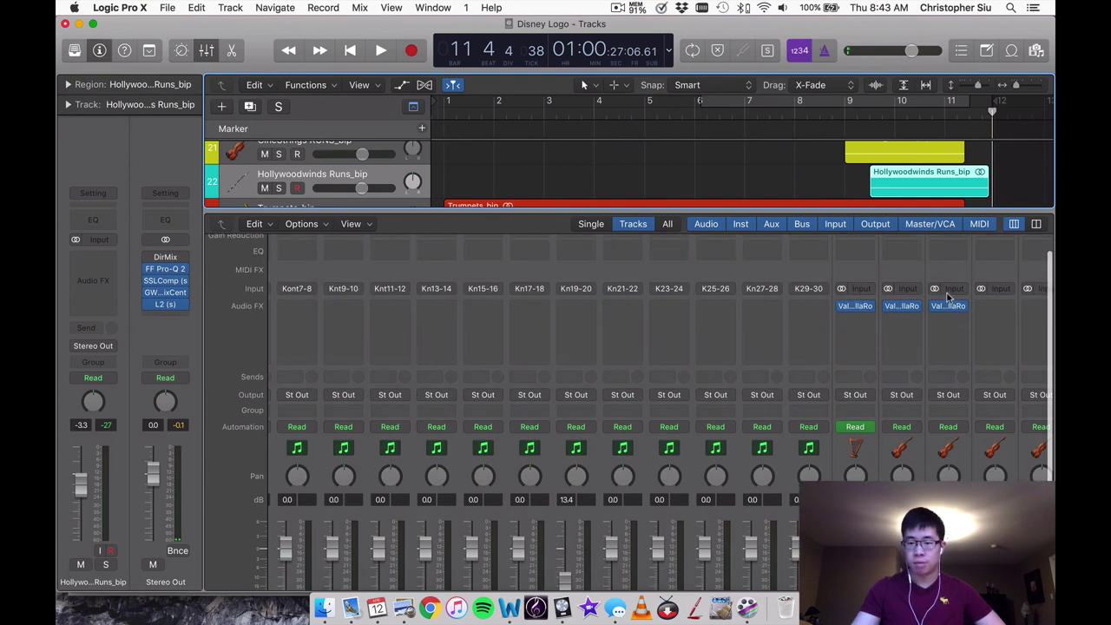
scroll(906, 315, left, 10)
scroll(343, 460, down, 5)
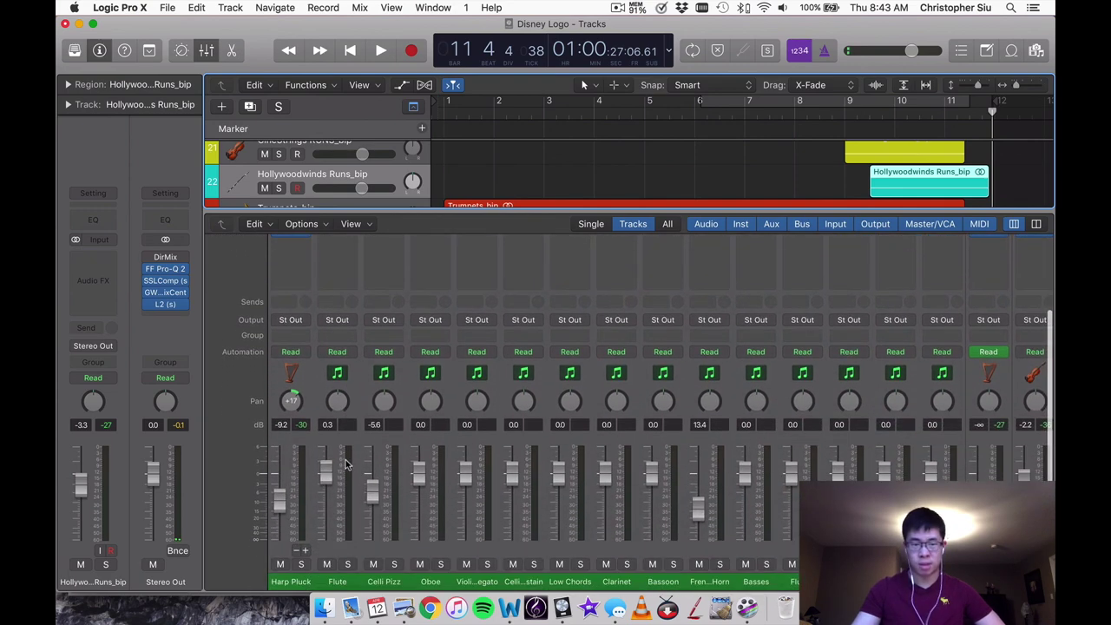
scroll(343, 473, up, 4)
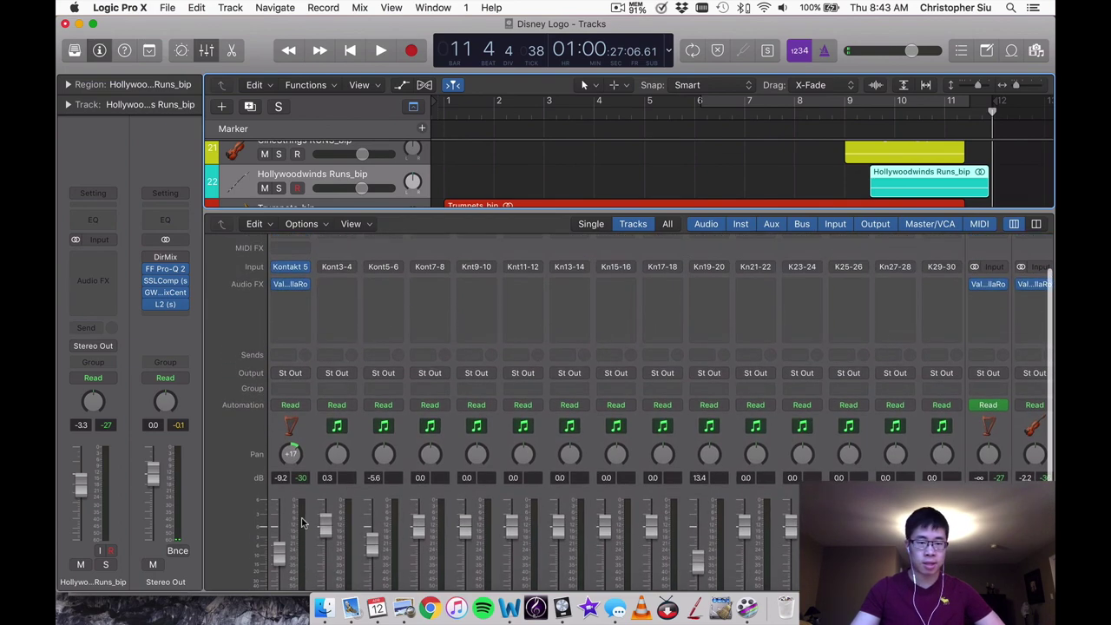
scroll(321, 503, right, 10)
scroll(302, 521, right, 1)
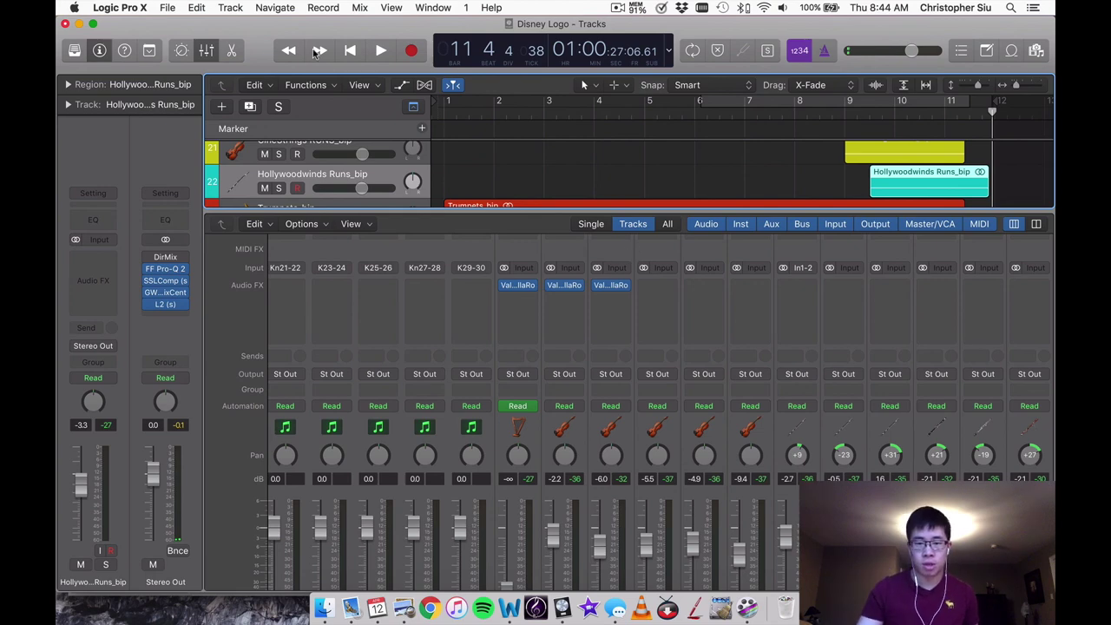
Close the Mixer with X and scroll the Tracks area back up to Harp Pluck
key(x)
scroll(739, 363, up, 2)
scroll(738, 367, up, 5)
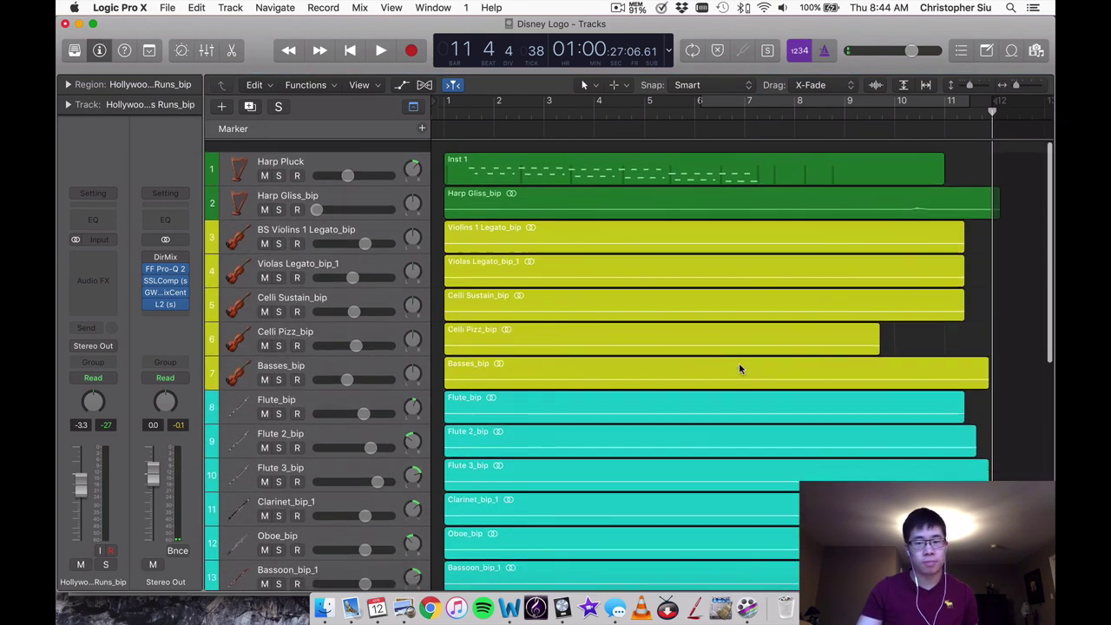